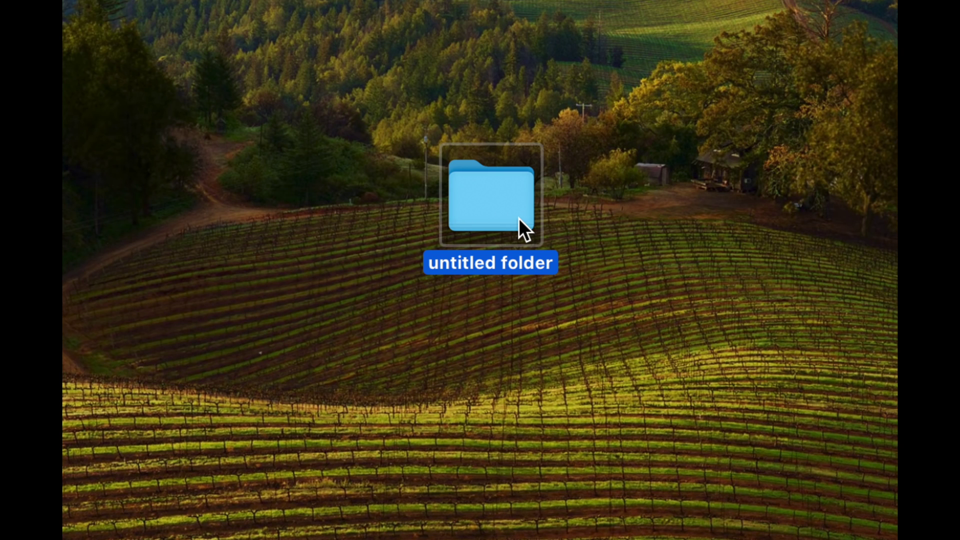
# Option-drag untitled folder to create 'untitled folder 2' and arrange the two folders side by side
pyautogui.moveTo(518, 218); pyautogui.dragTo(684, 222)
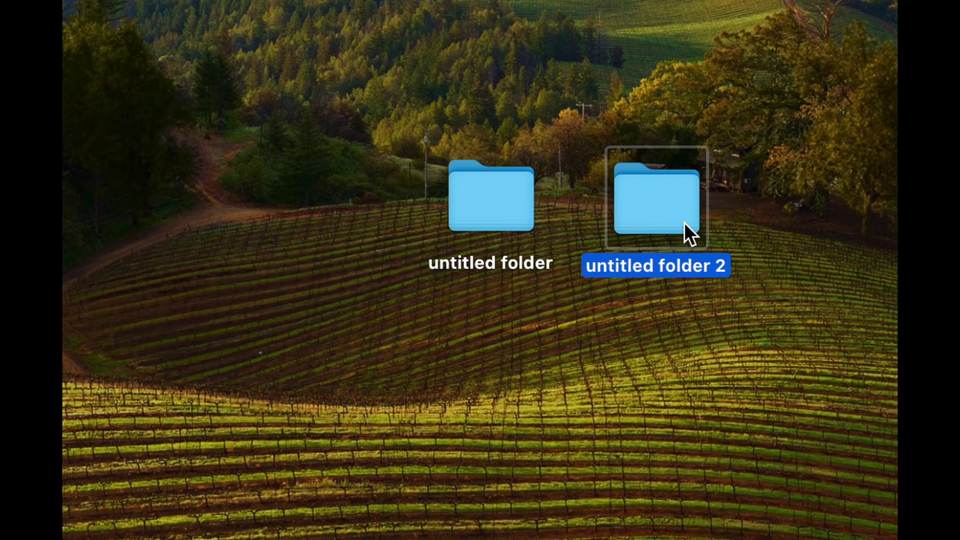
pyautogui.moveTo(681, 224); pyautogui.dragTo(673, 233)
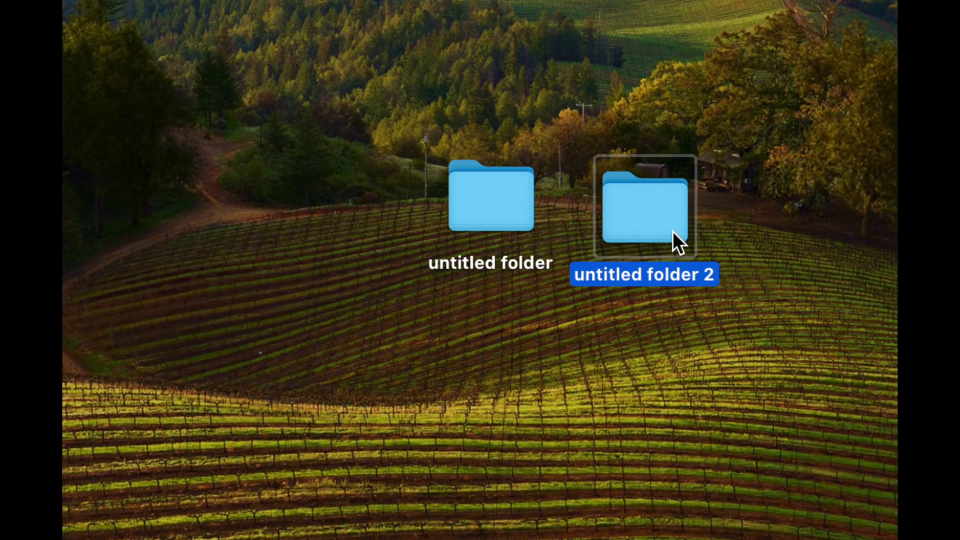
pyautogui.moveTo(507, 197); pyautogui.dragTo(465, 200)
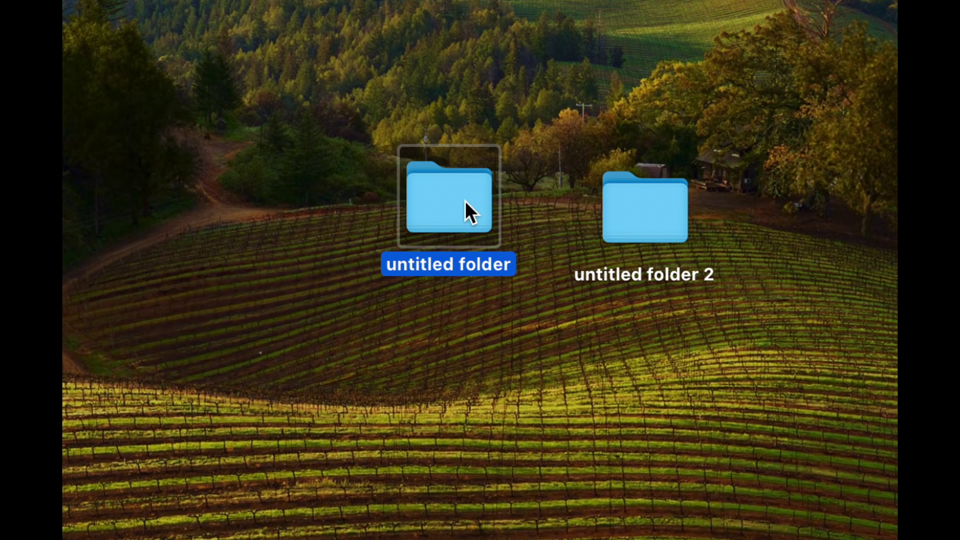
# Copy untitled folder and paste it onto the desktop as 'untitled folder 3'
pyautogui.rightClick(465, 200)
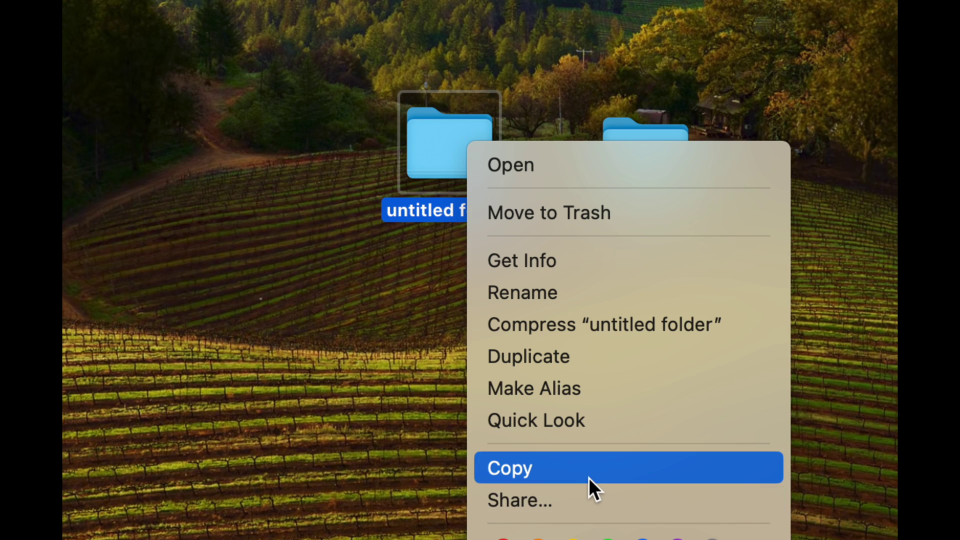
pyautogui.click(589, 478)
pyautogui.rightClick(400, 295)
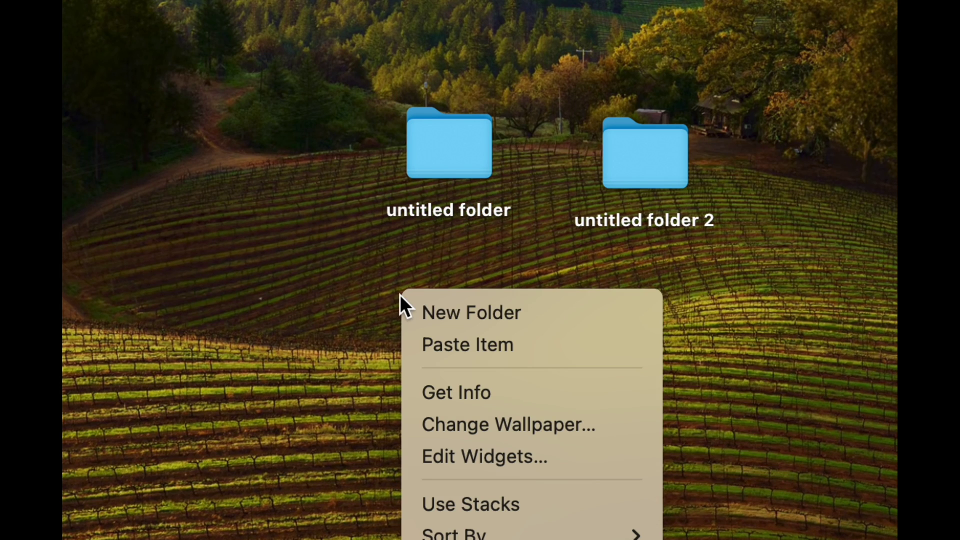
pyautogui.click(493, 346)
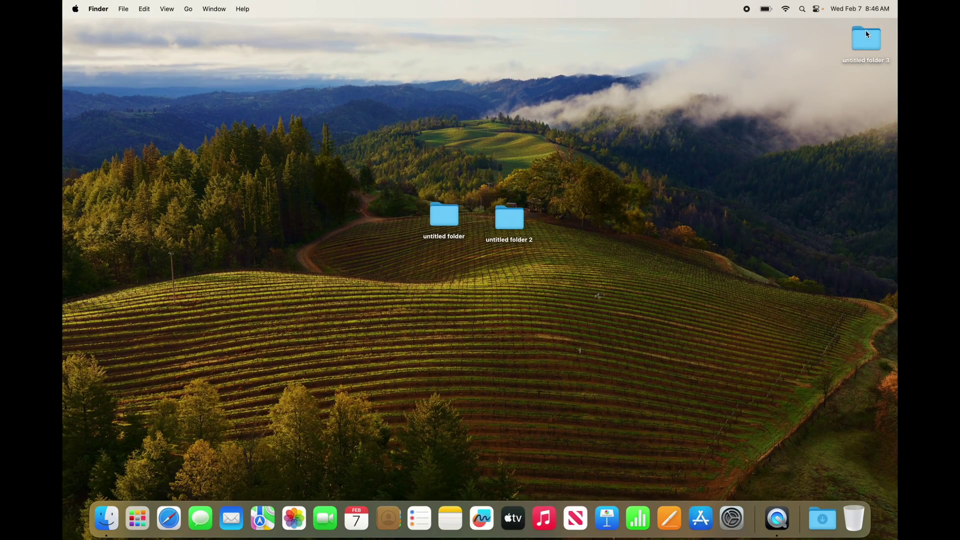
# Position untitled folder 3 beside and above untitled folder 2
pyautogui.moveTo(865, 36); pyautogui.dragTo(566, 214)
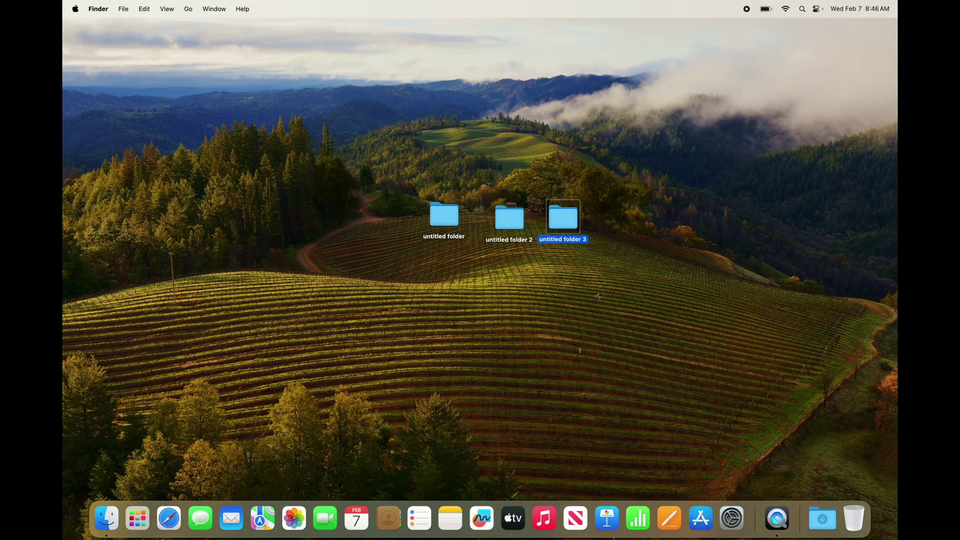
pyautogui.rightClick(570, 214)
pyautogui.press('Escape')
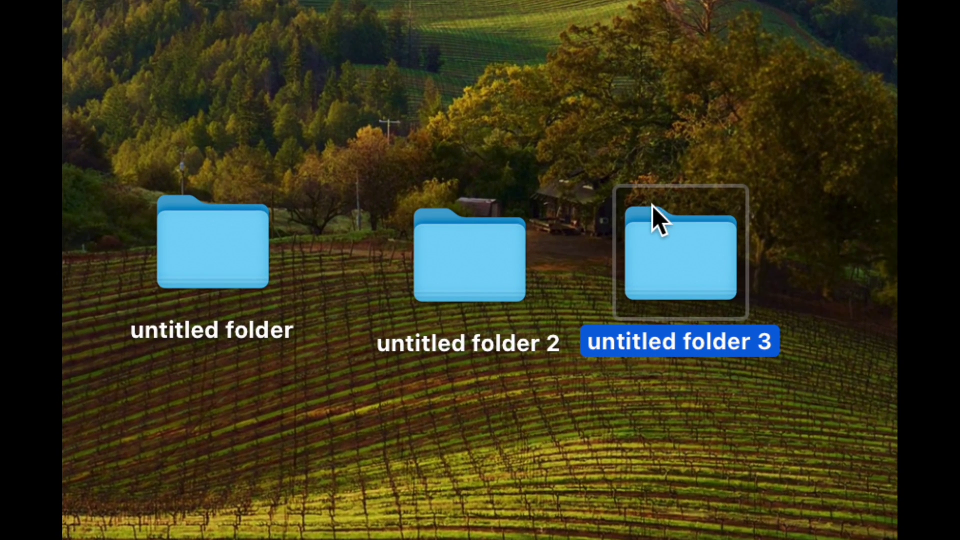
pyautogui.moveTo(646, 200); pyautogui.dragTo(538, 130)
pyautogui.moveTo(466, 94); pyautogui.dragTo(442, 61)
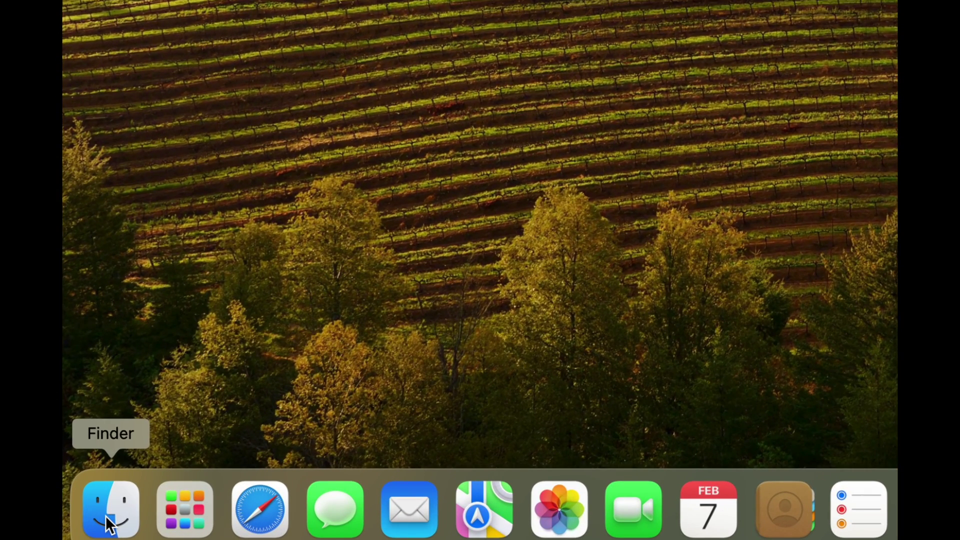
# Open a Finder window on the Documents folder and reposition it
pyautogui.click(107, 525)
pyautogui.moveTo(311, 96); pyautogui.dragTo(407, 212)
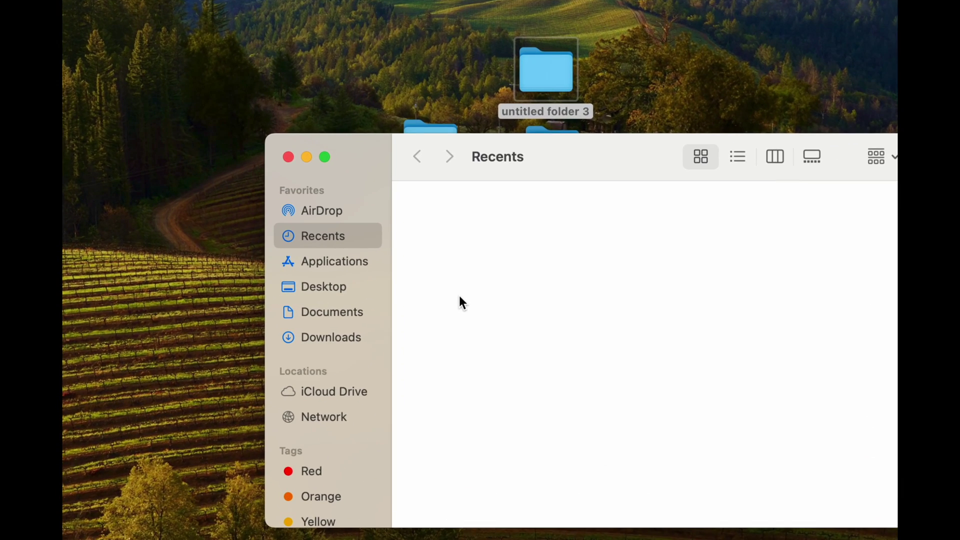
pyautogui.click(310, 313)
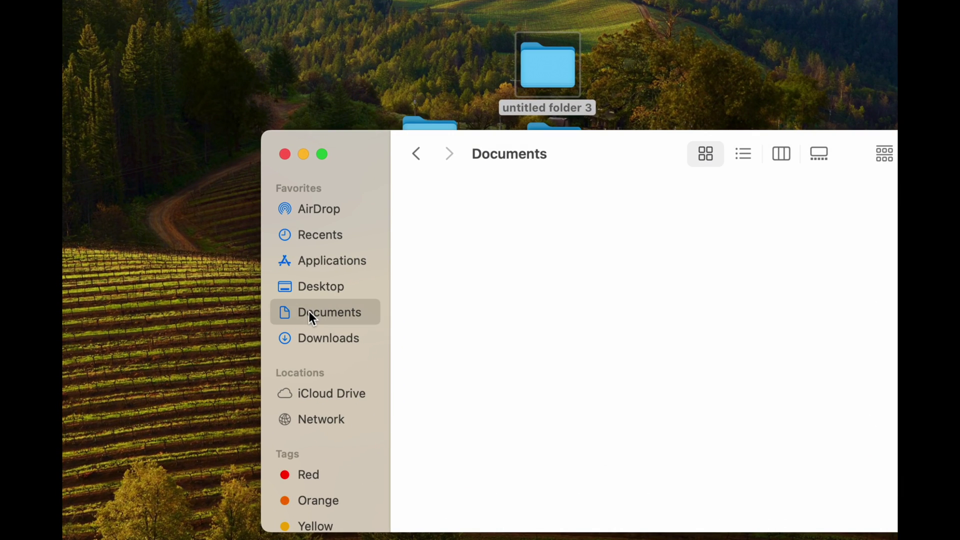
pyautogui.moveTo(384, 148); pyautogui.dragTo(283, 212)
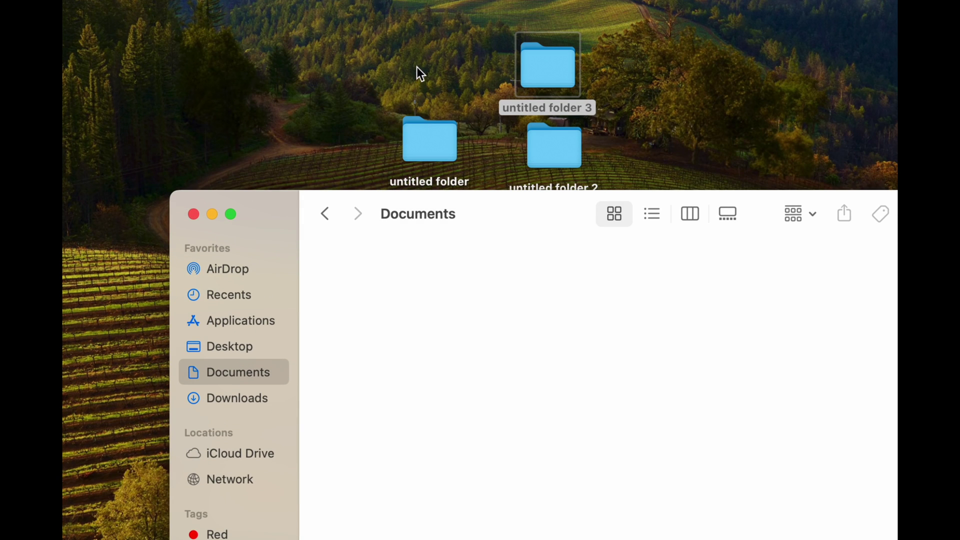
# Drag the three untitled folders from the desktop into Documents and arrange them
pyautogui.moveTo(399, 57); pyautogui.dragTo(488, 281)
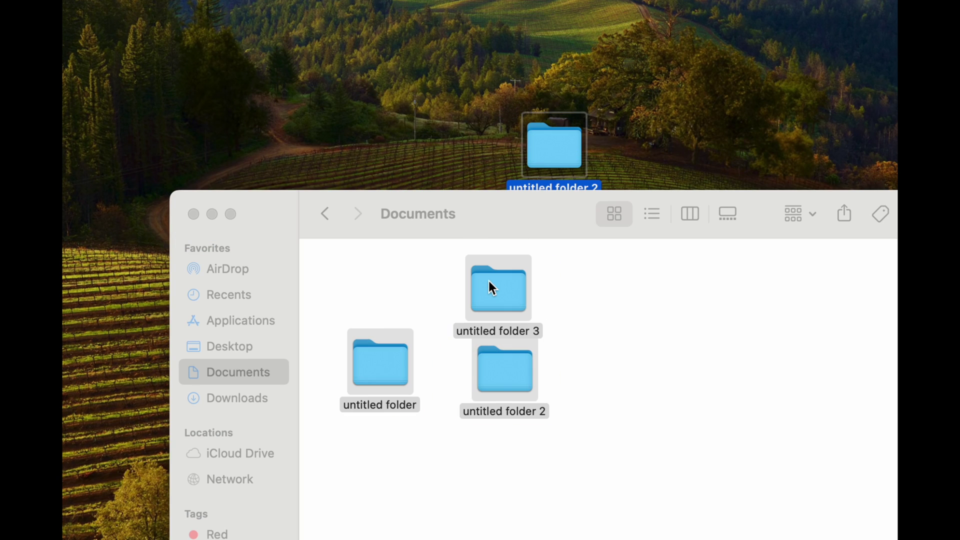
pyautogui.moveTo(517, 196); pyautogui.dragTo(484, 101)
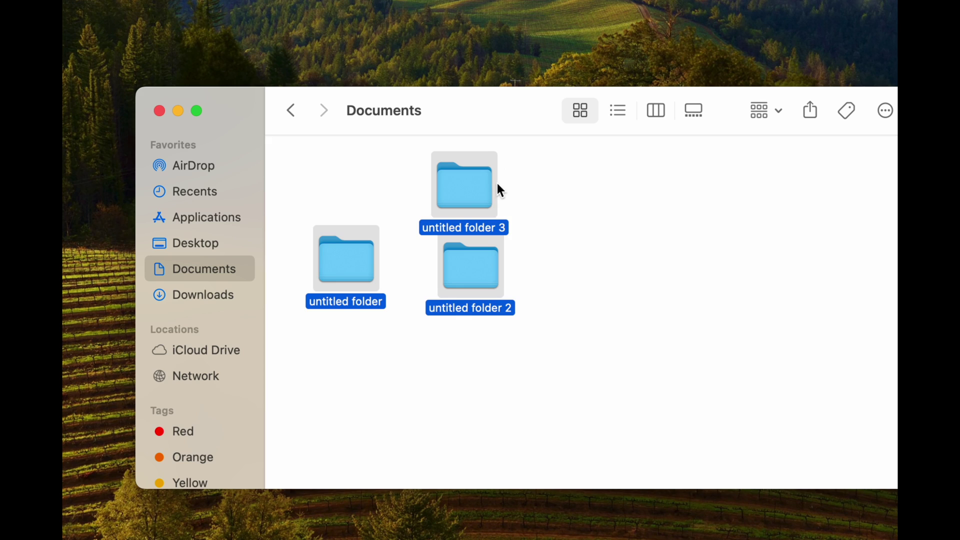
pyautogui.click(613, 196)
pyautogui.moveTo(478, 187); pyautogui.dragTo(598, 281)
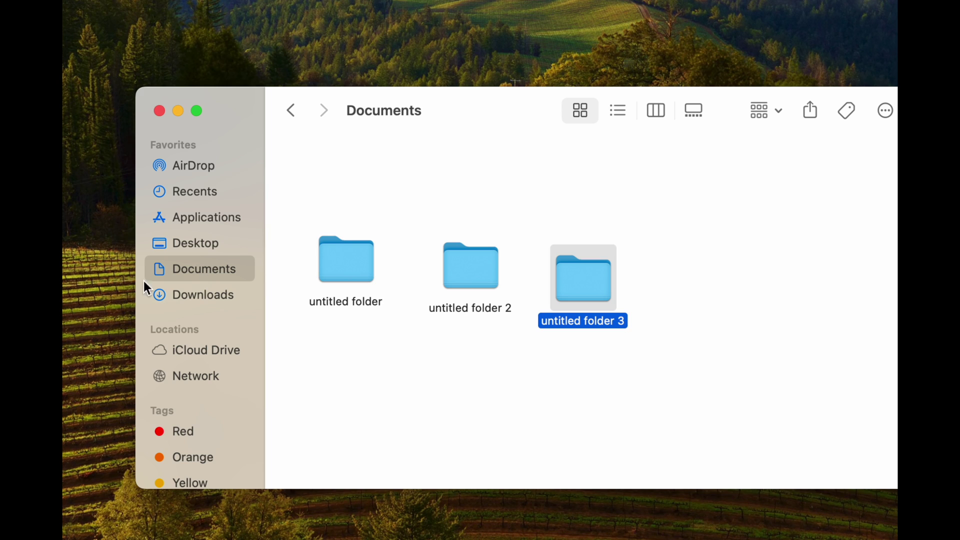
# Browse Downloads and Applications, then return to Documents
pyautogui.click(201, 302)
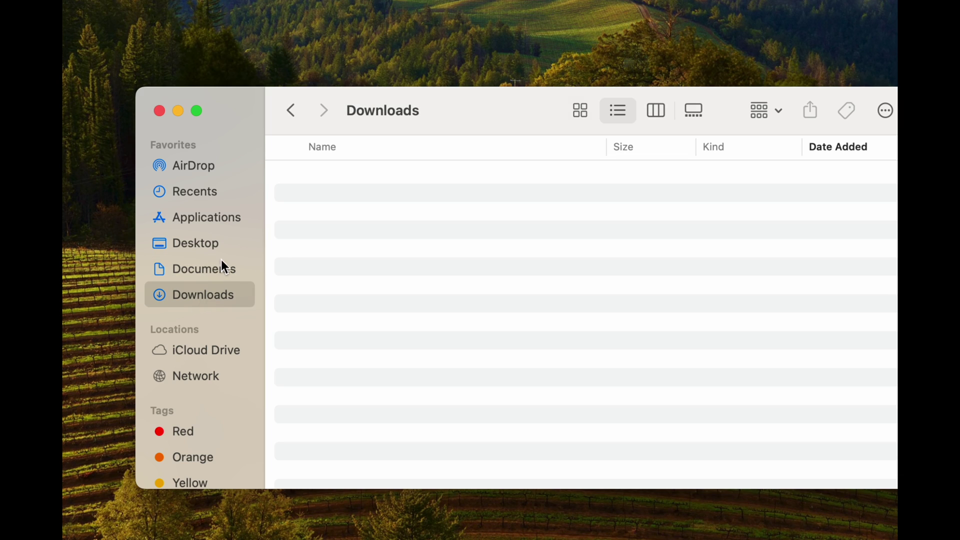
pyautogui.click(207, 228)
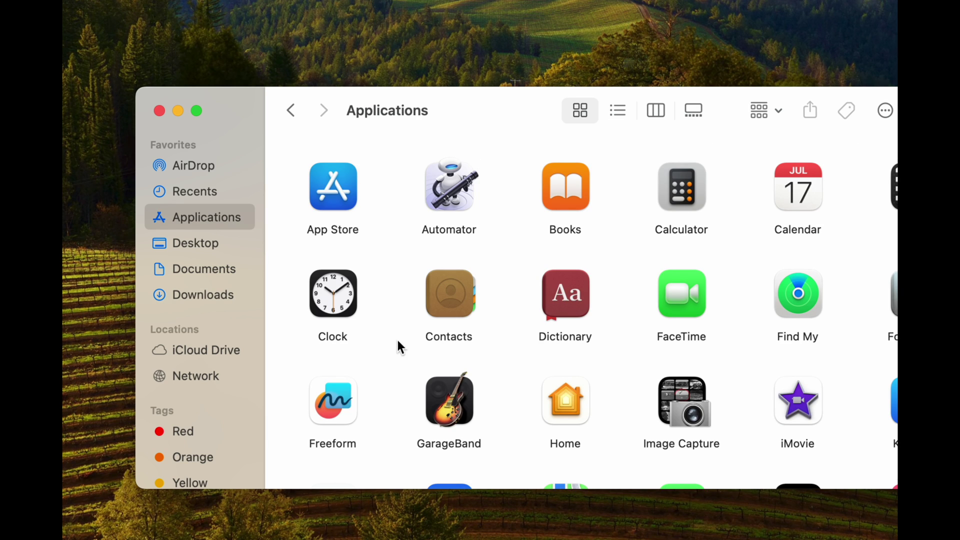
pyautogui.click(207, 273)
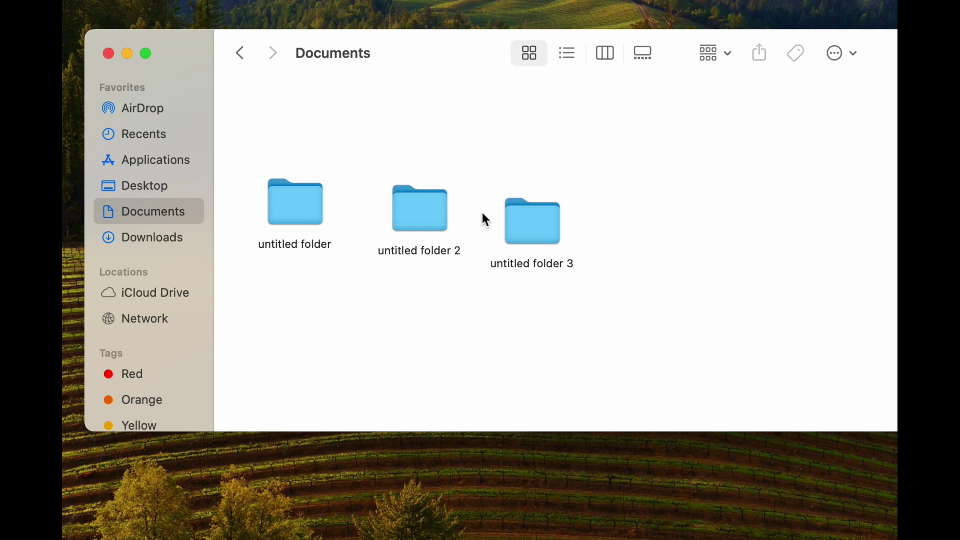
# Trash untitled folder 3 via Move to Trash and untitled folder 2 with Cmd+Delete
pyautogui.rightClick(534, 222)
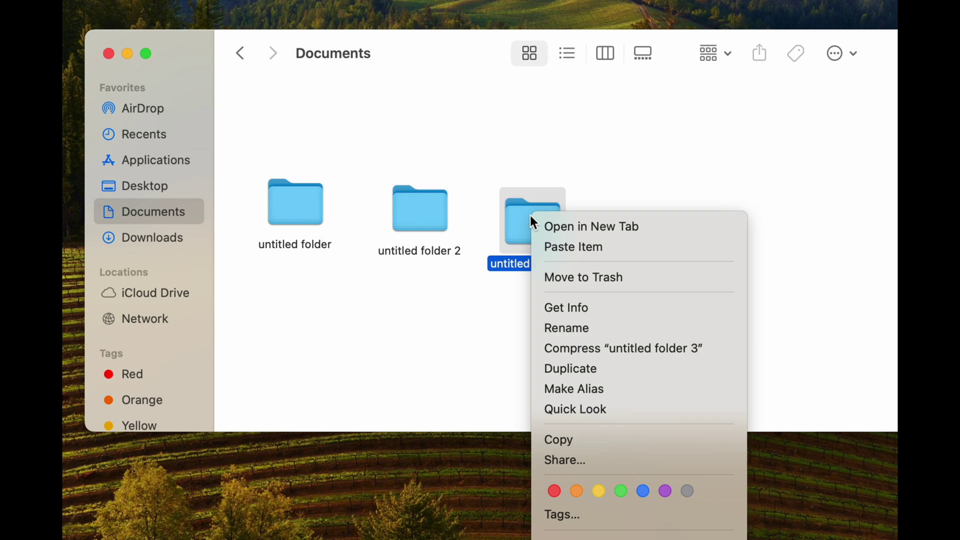
pyautogui.click(626, 276)
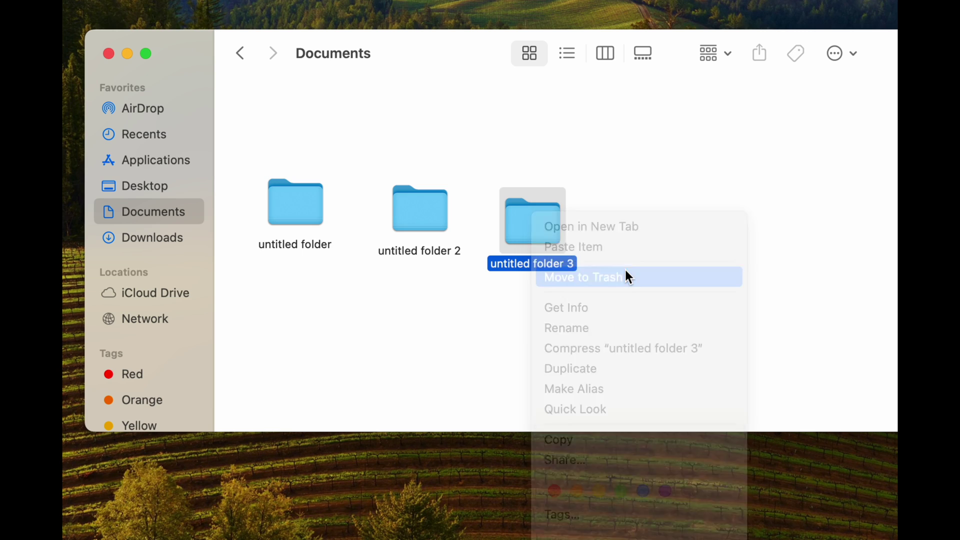
pyautogui.moveTo(427, 219); pyautogui.dragTo(476, 163)
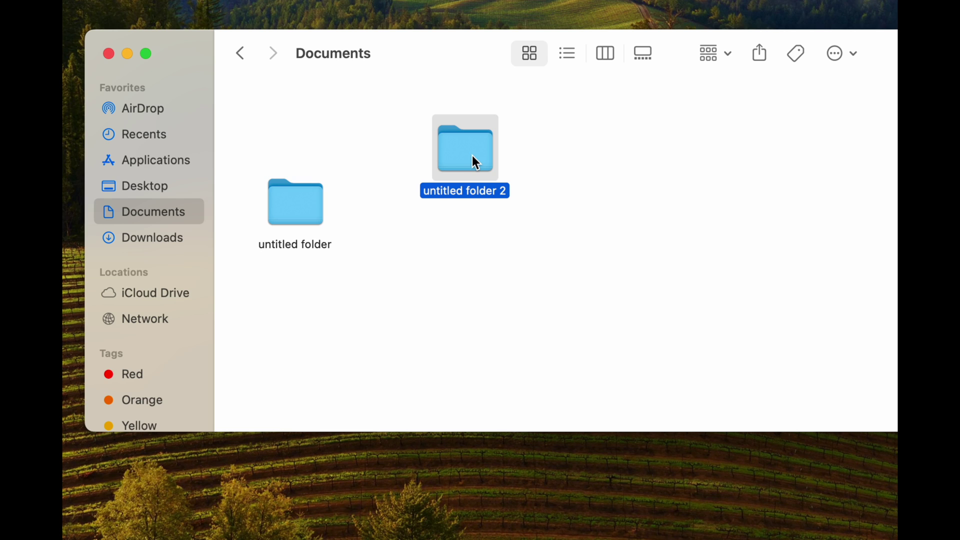
pyautogui.press('super+BackSpace')
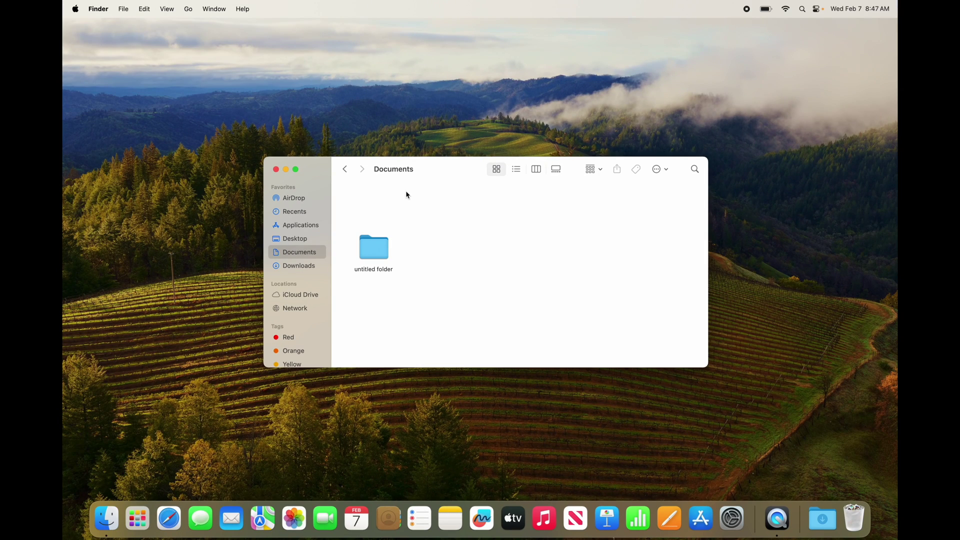
# Drag untitled folder onto the Trash and close the Documents window
pyautogui.moveTo(420, 75); pyautogui.dragTo(398, 39)
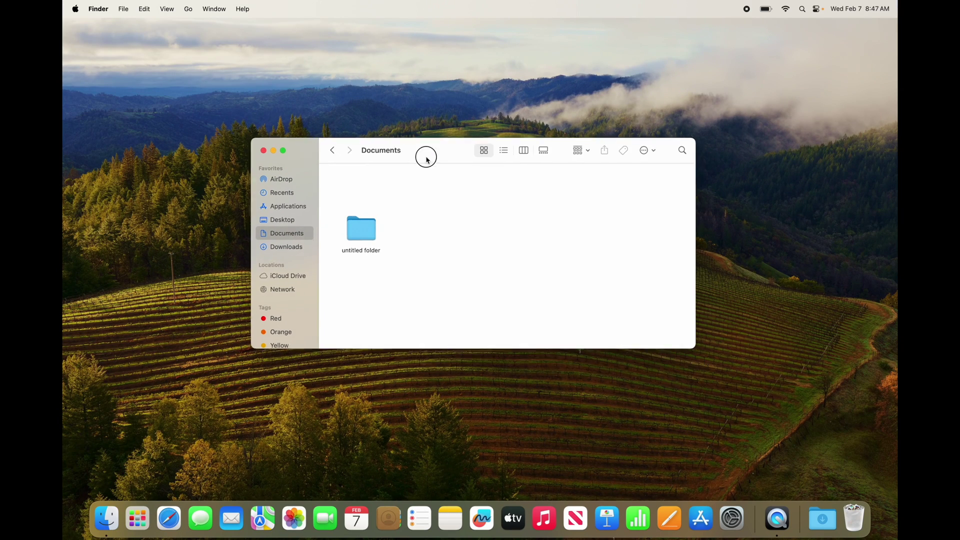
pyautogui.moveTo(426, 159); pyautogui.dragTo(416, 147)
pyautogui.moveTo(347, 224); pyautogui.dragTo(855, 515)
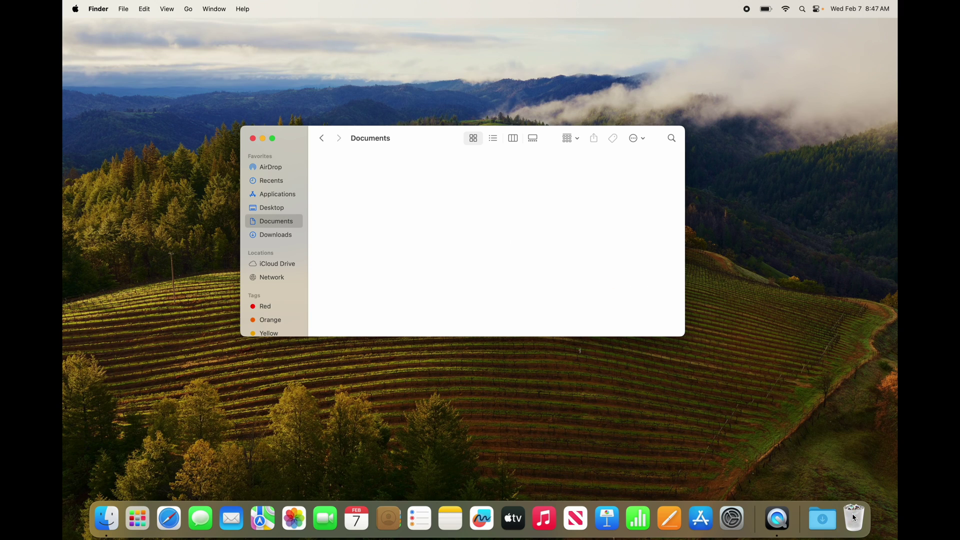
pyautogui.click(253, 138)
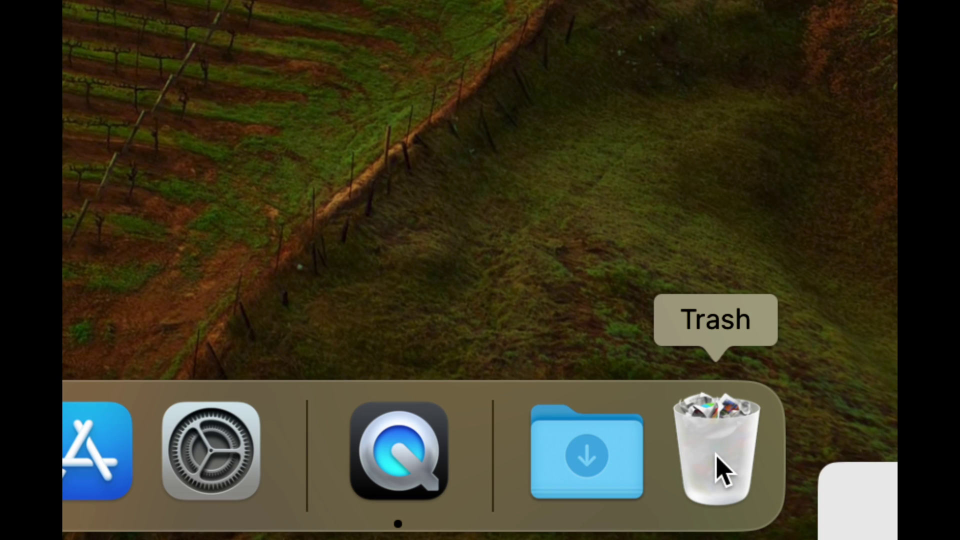
# Open the Trash from the Dock and empty it, confirming Empty Trash
pyautogui.rightClick(717, 457)
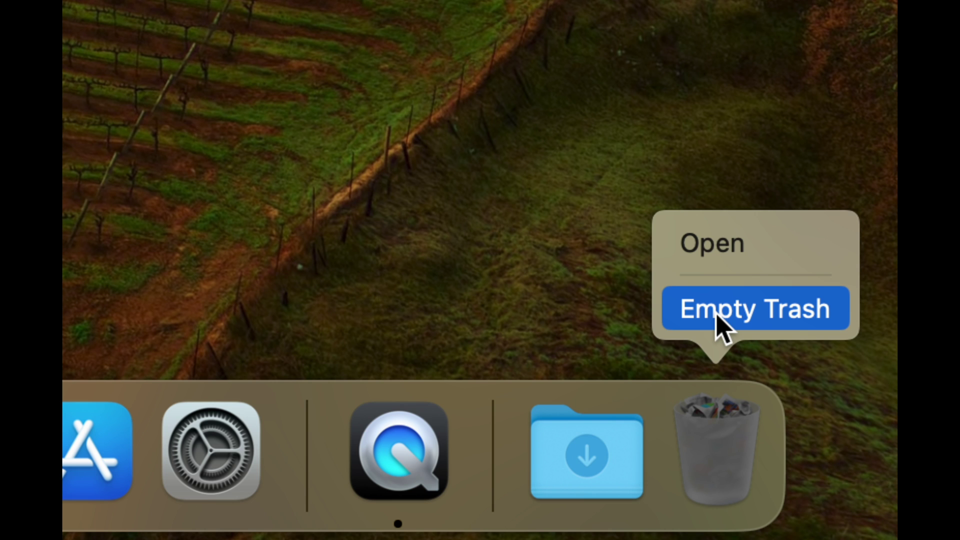
pyautogui.click(742, 437)
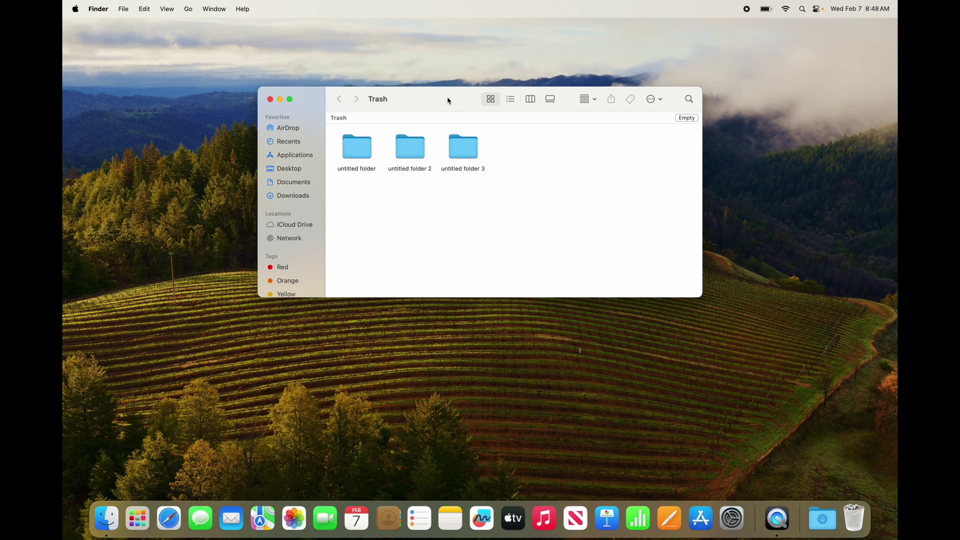
pyautogui.moveTo(448, 99); pyautogui.dragTo(448, 145)
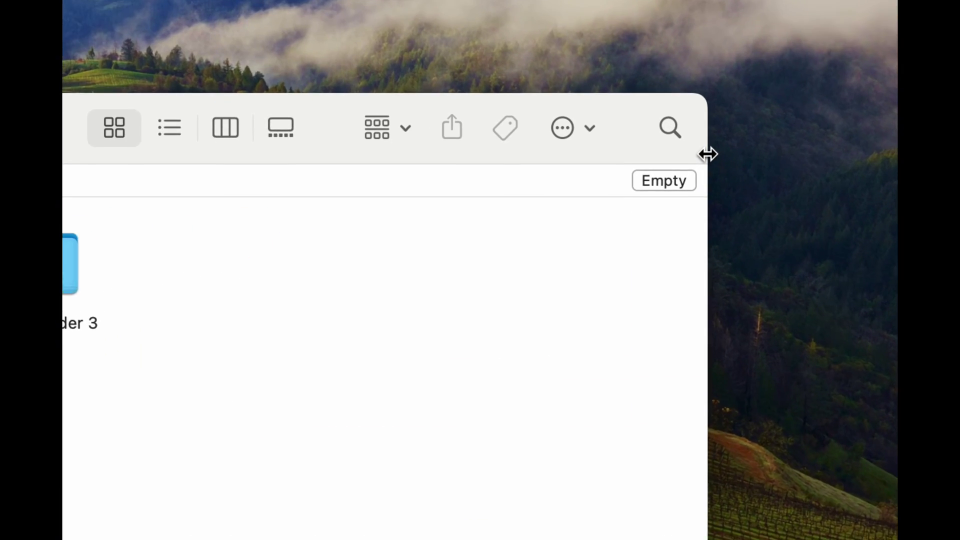
pyautogui.click(604, 228)
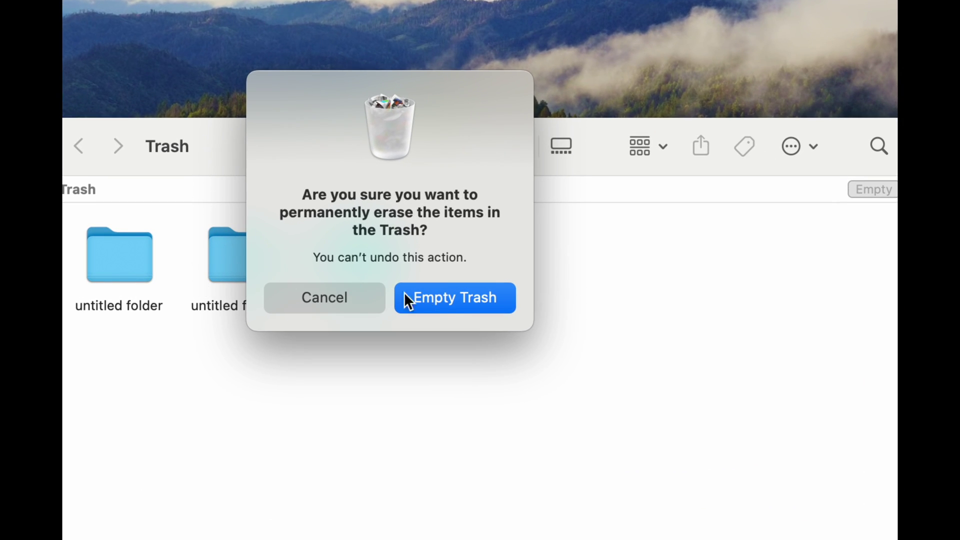
pyautogui.click(450, 299)
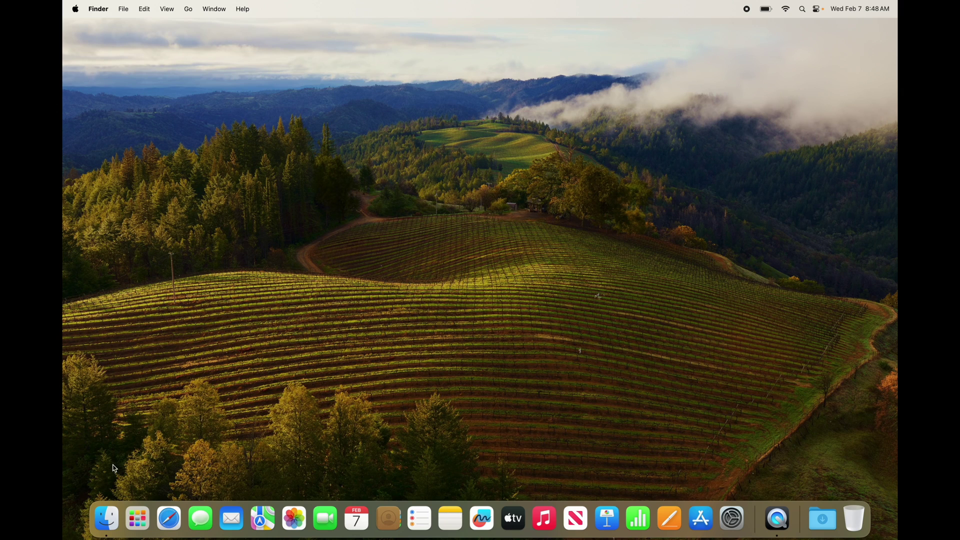
# Open a Finder window on Applications, enlarge and reposition it, then open Utilities
pyautogui.click(111, 519)
pyautogui.moveTo(406, 222); pyautogui.dragTo(376, 120)
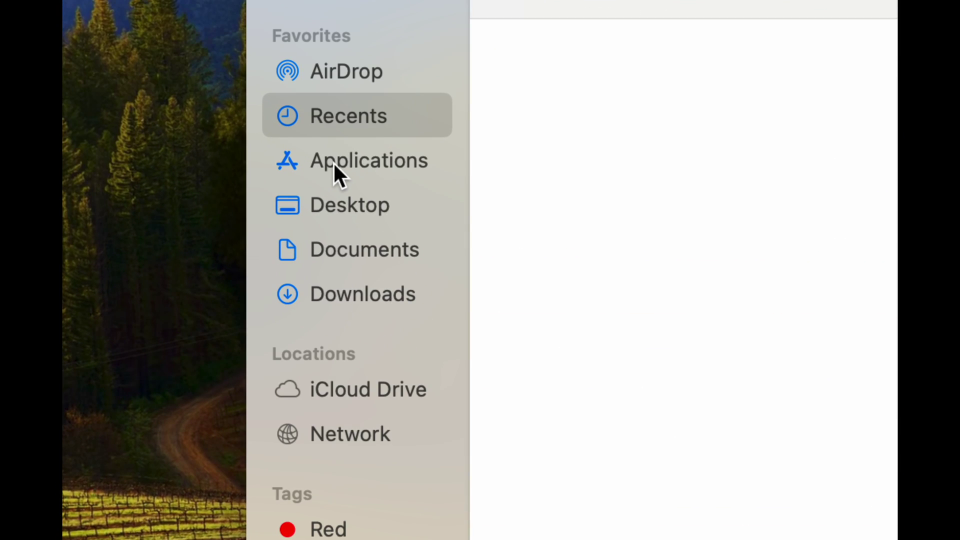
pyautogui.click(339, 166)
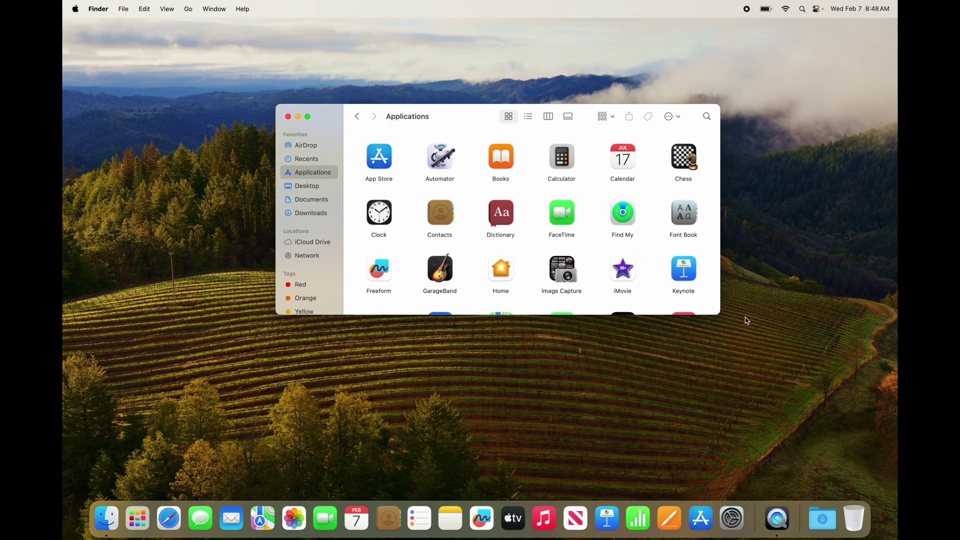
pyautogui.moveTo(719, 314); pyautogui.dragTo(897, 461)
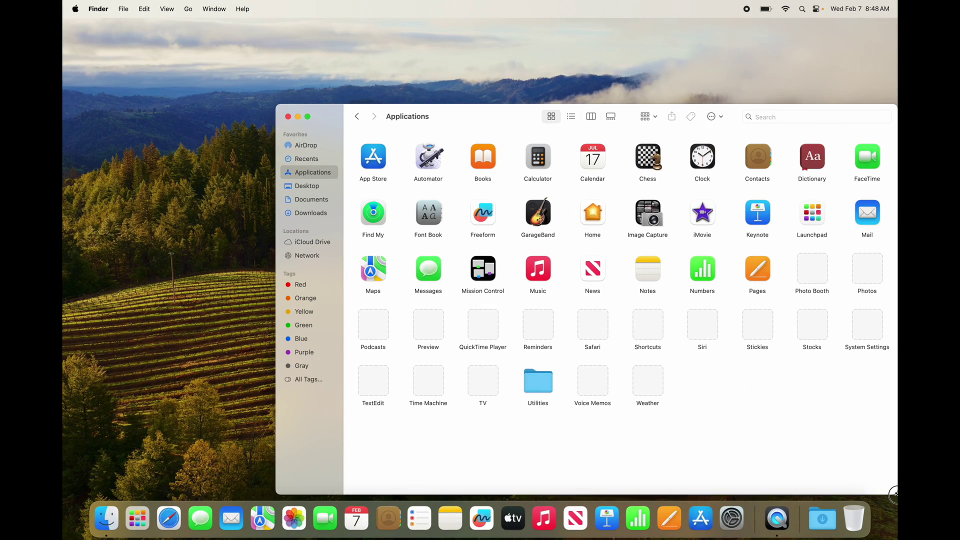
pyautogui.moveTo(463, 105); pyautogui.dragTo(360, 72)
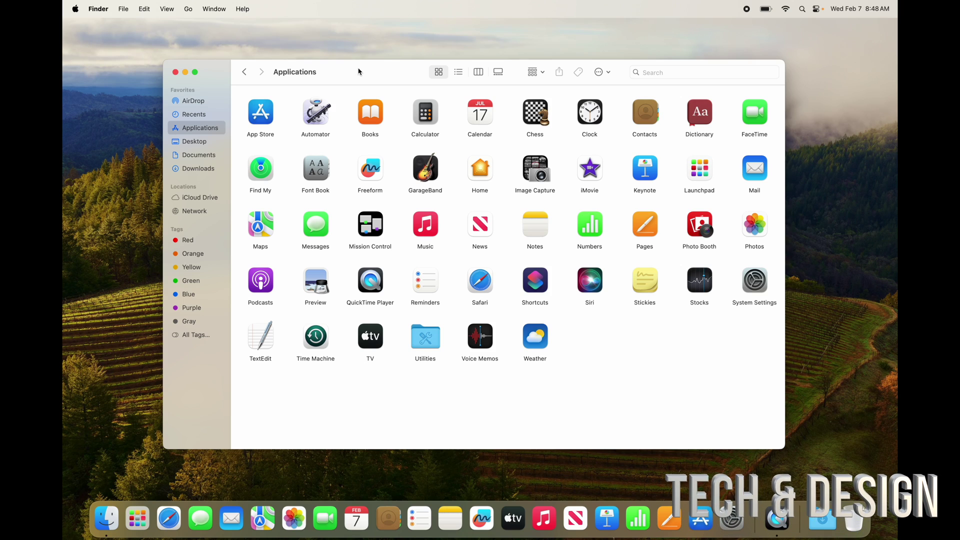
pyautogui.doubleClick(425, 343)
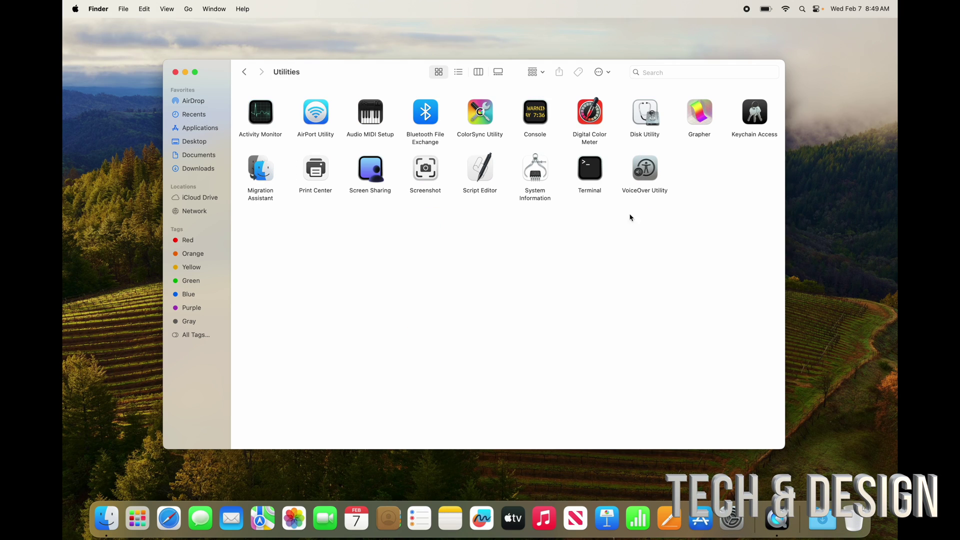
# Go back from Utilities to the Applications folder
pyautogui.click(245, 72)
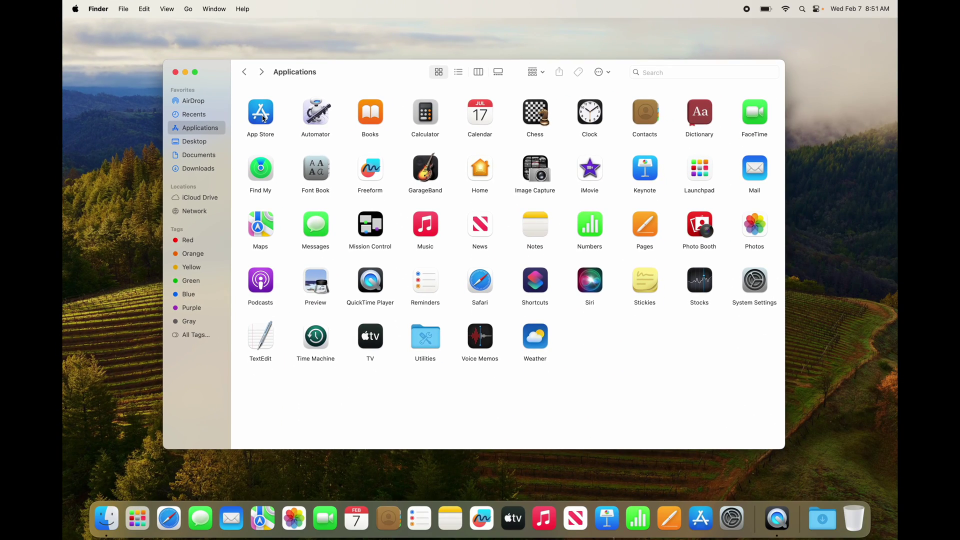
# Close the Applications window, show the Notification Center widgets and dismiss What's New
pyautogui.click(176, 73)
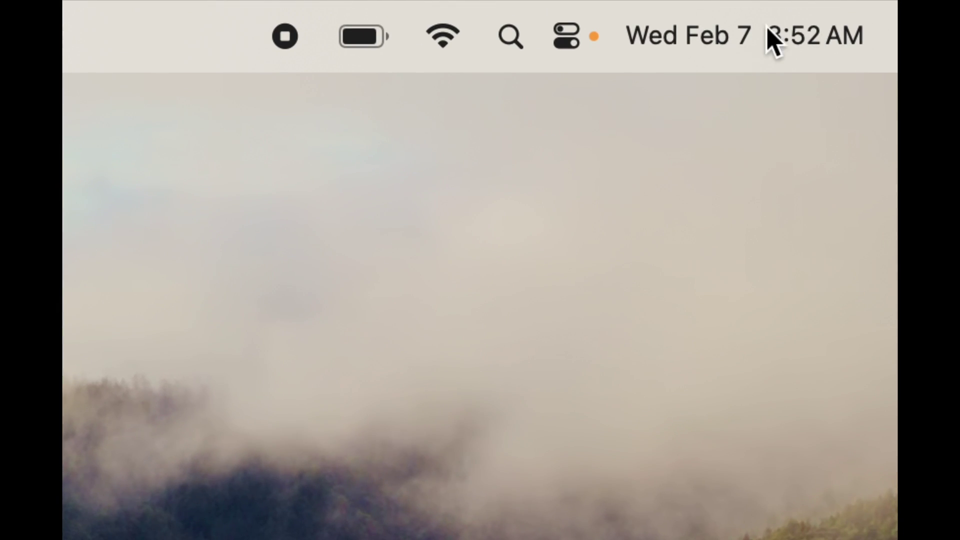
pyautogui.click(737, 53)
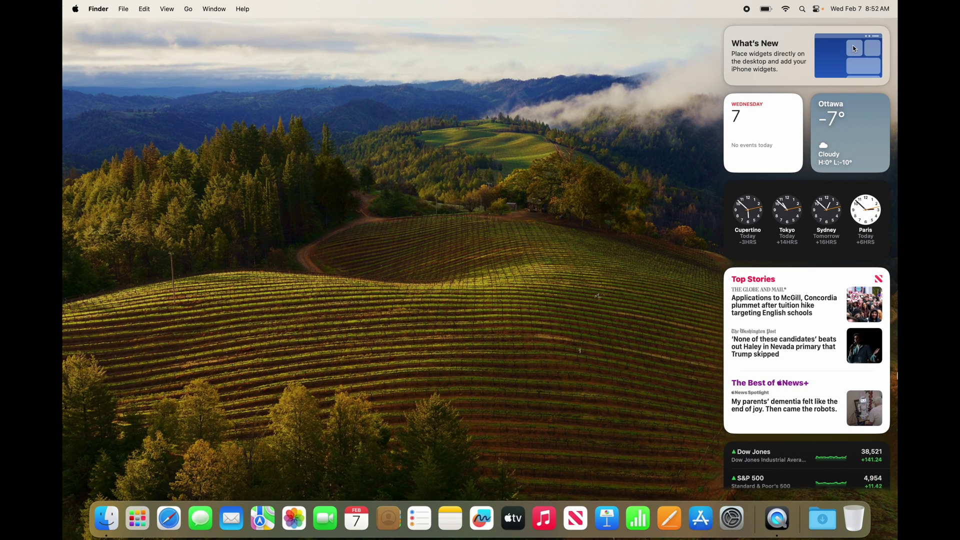
pyautogui.moveTo(727, 30)
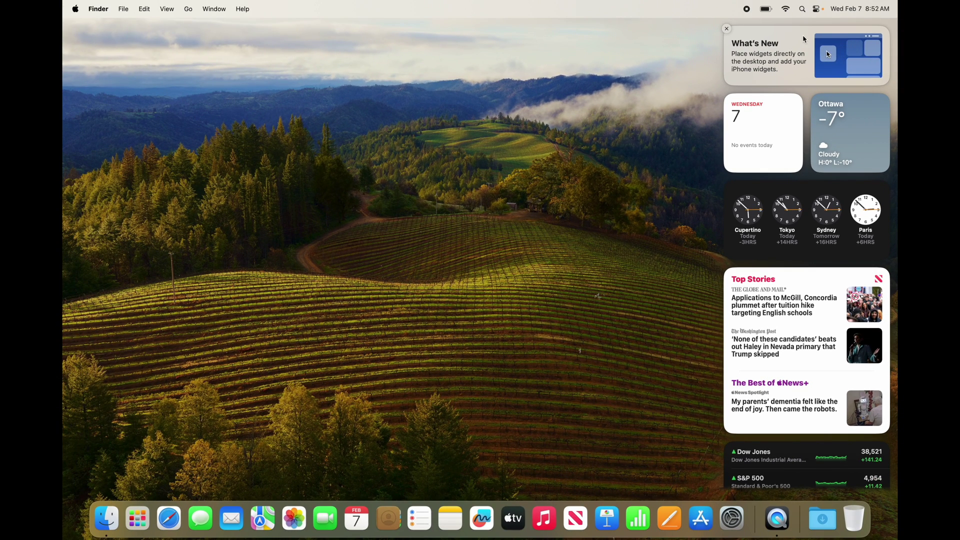
pyautogui.click(728, 30)
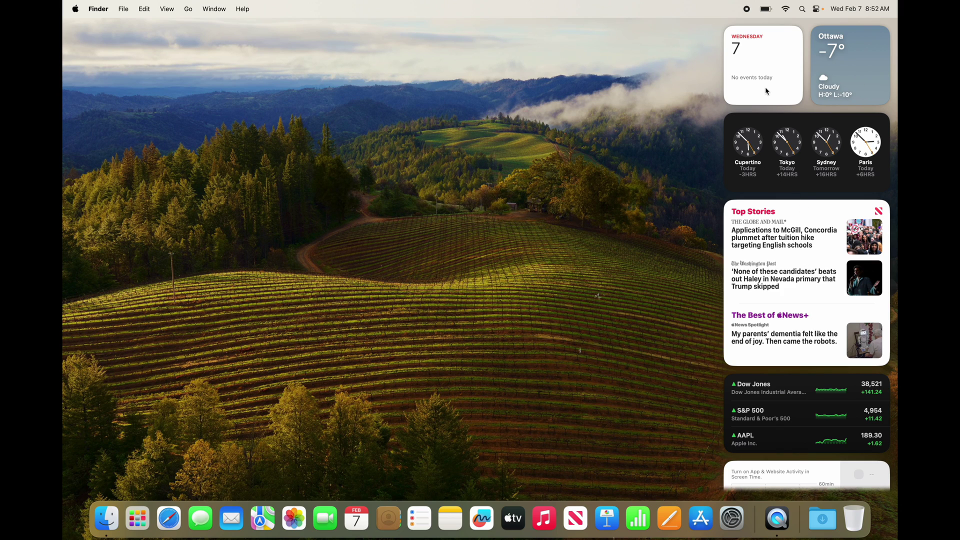
pyautogui.scroll(-3, 806, 264)
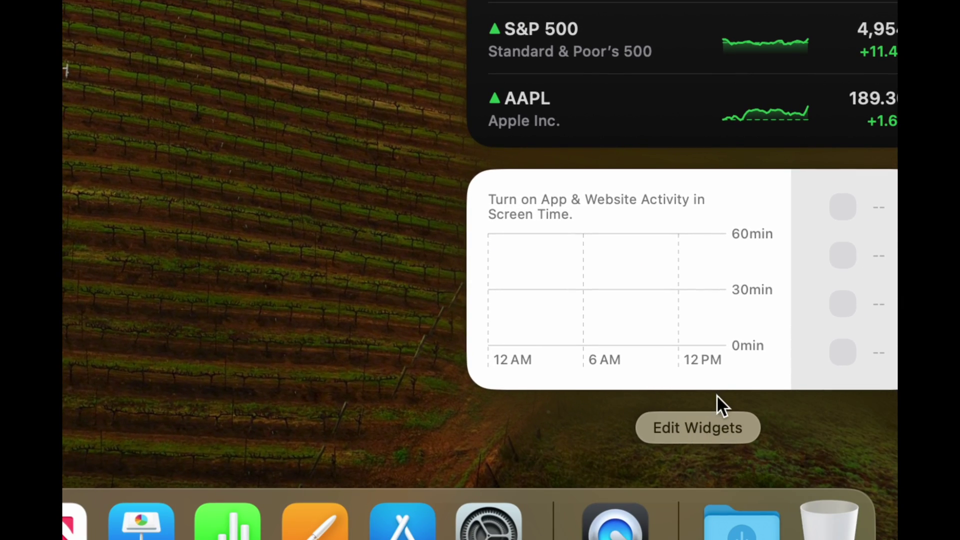
# Edit widgets and remove Screen Time, Stocks, News, World Clock, Calendar and Weather
pyautogui.click(689, 430)
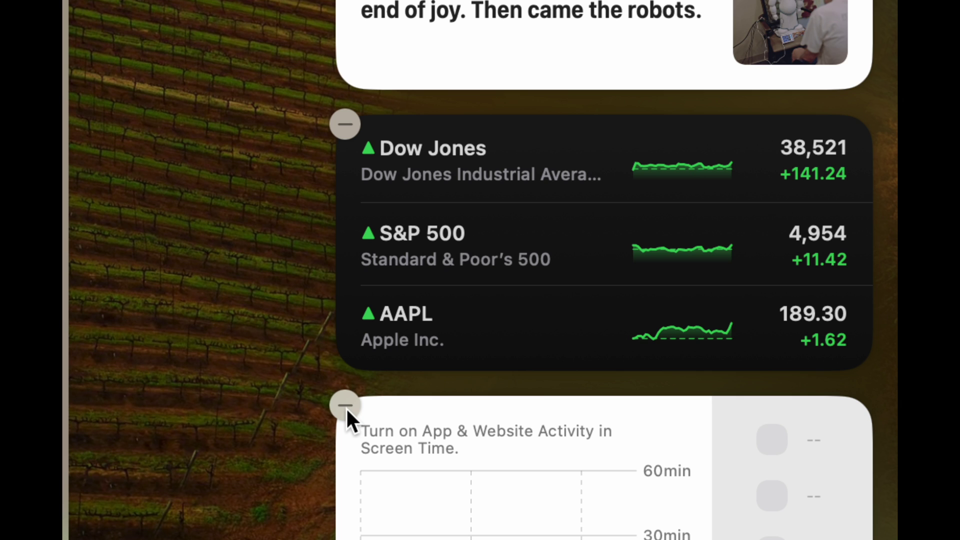
pyautogui.click(345, 405)
pyautogui.click(345, 173)
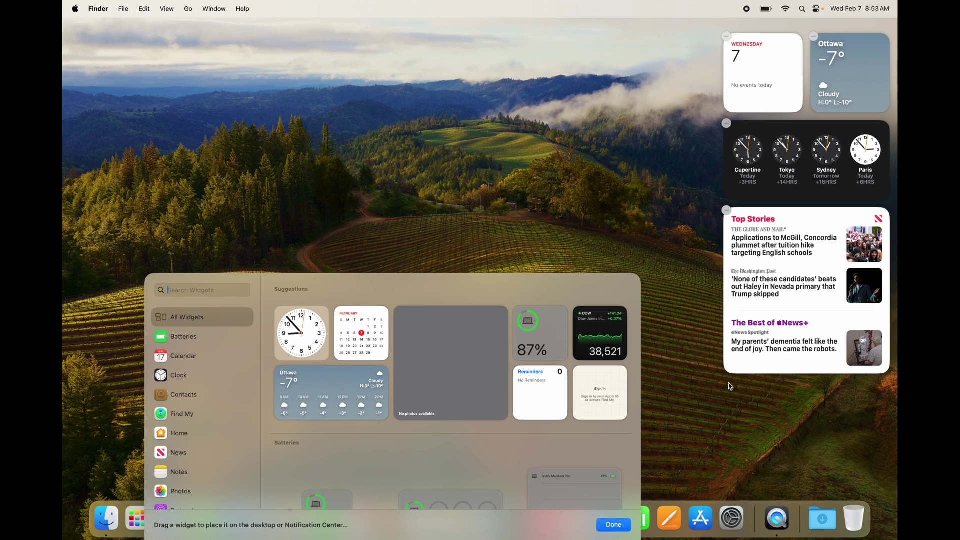
pyautogui.click(726, 211)
pyautogui.click(726, 123)
pyautogui.click(728, 38)
pyautogui.click(728, 39)
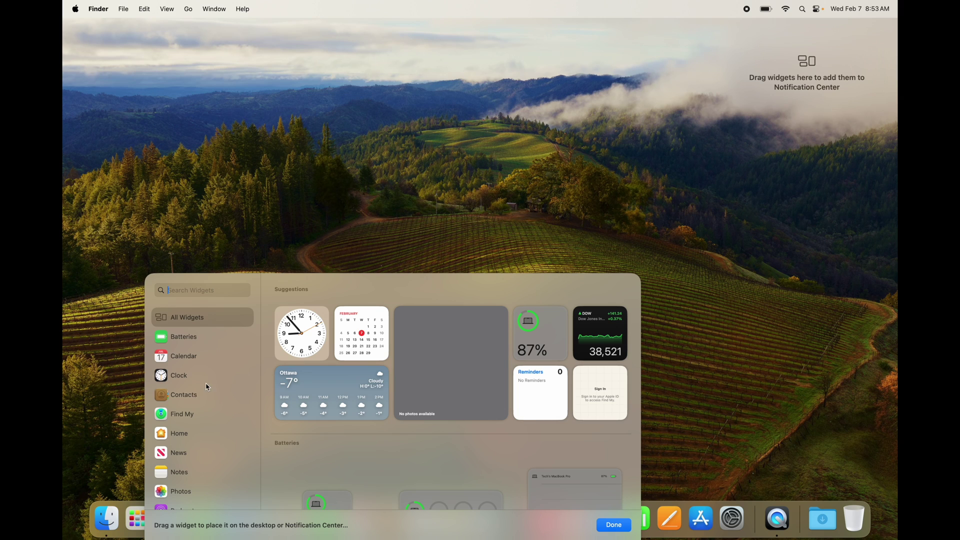
# Scroll through the widget gallery to browse the available widgets
pyautogui.scroll(-5, 192, 398)
pyautogui.scroll(-5, 335, 426)
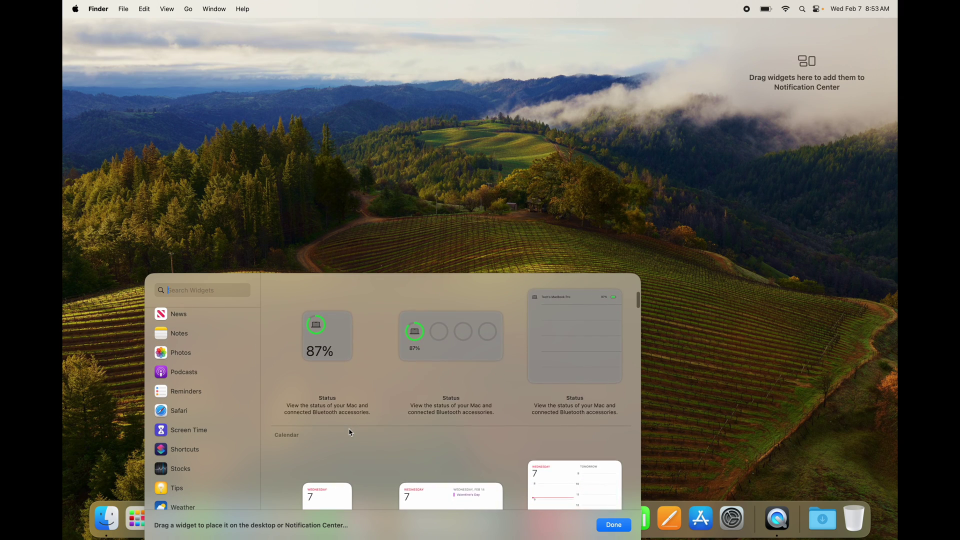
pyautogui.scroll(5, 347, 432)
pyautogui.scroll(-1, 209, 412)
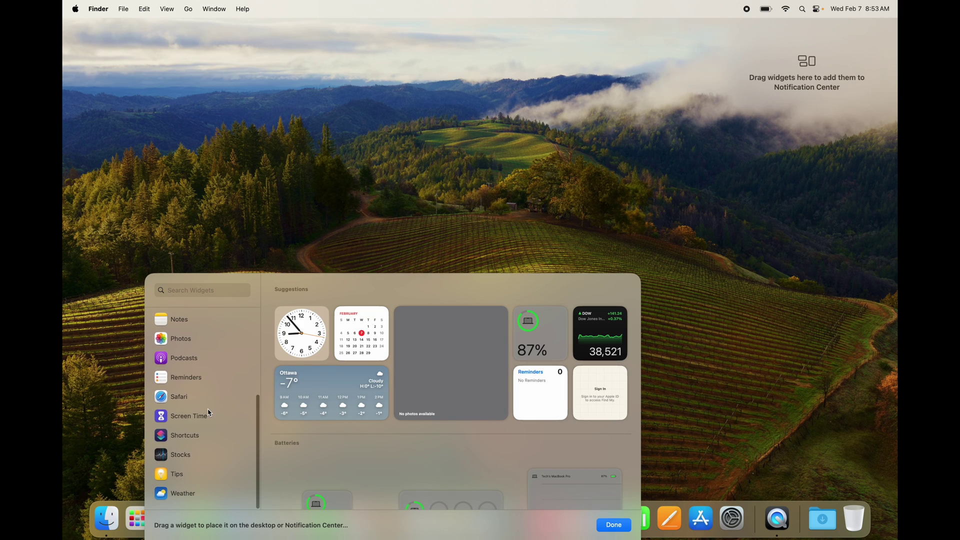
pyautogui.scroll(5, 209, 412)
pyautogui.scroll(-5, 209, 413)
# Add the small and large Podcasts Up Next widgets at the top right
pyautogui.click(190, 362)
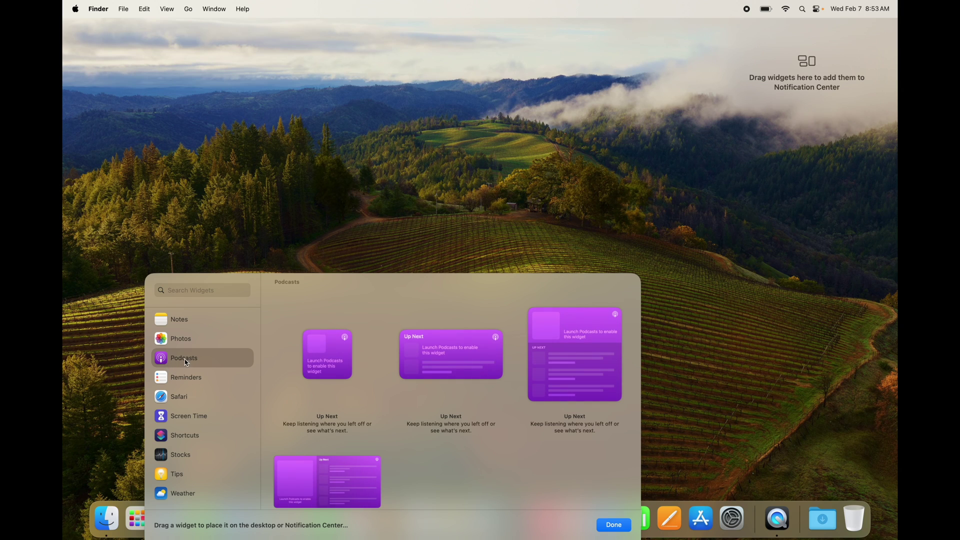
pyautogui.moveTo(573, 377)
pyautogui.moveTo(440, 356)
pyautogui.moveTo(329, 349); pyautogui.dragTo(753, 112)
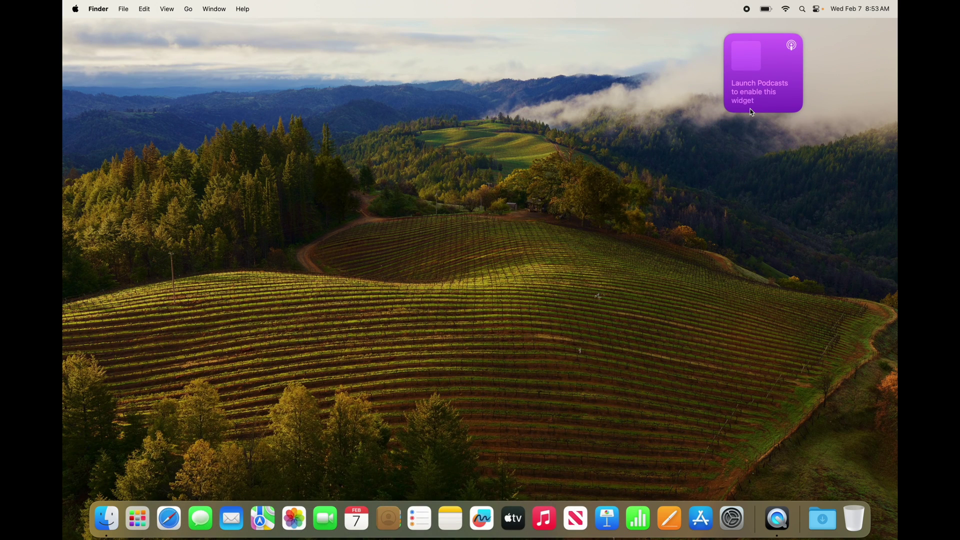
pyautogui.moveTo(316, 489)
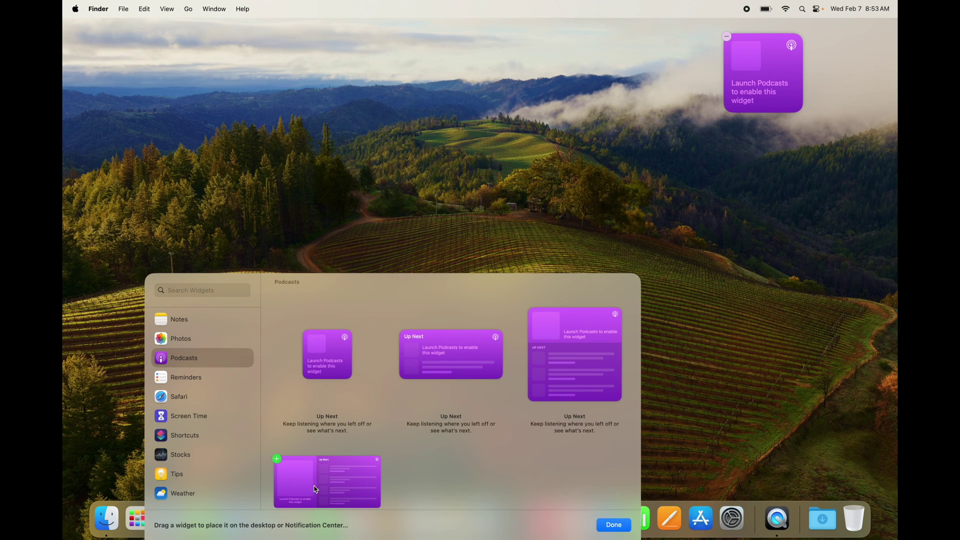
pyautogui.moveTo(569, 366); pyautogui.dragTo(792, 221)
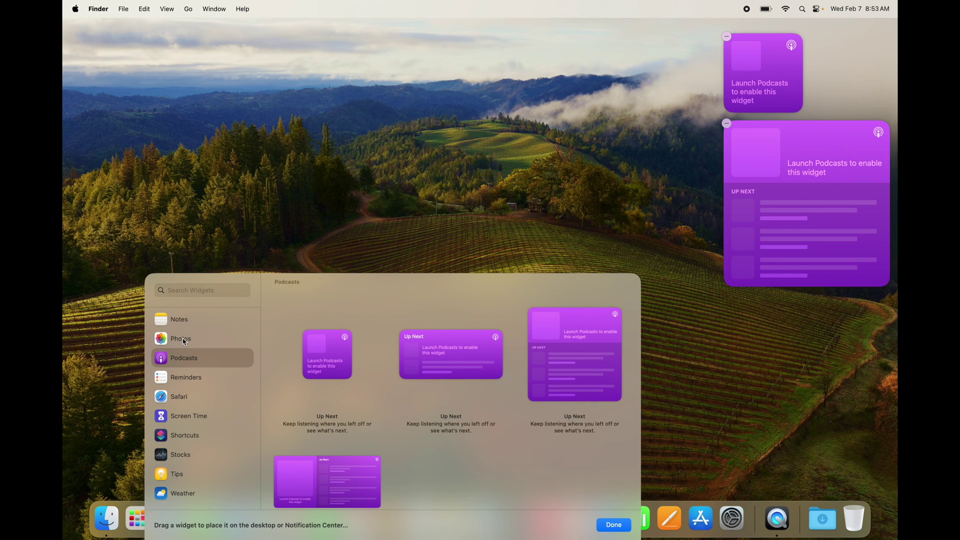
# Add a small Photos widget, a medium Reminders widget and a medium Weather forecast
pyautogui.click(184, 342)
pyautogui.moveTo(350, 373); pyautogui.dragTo(780, 170)
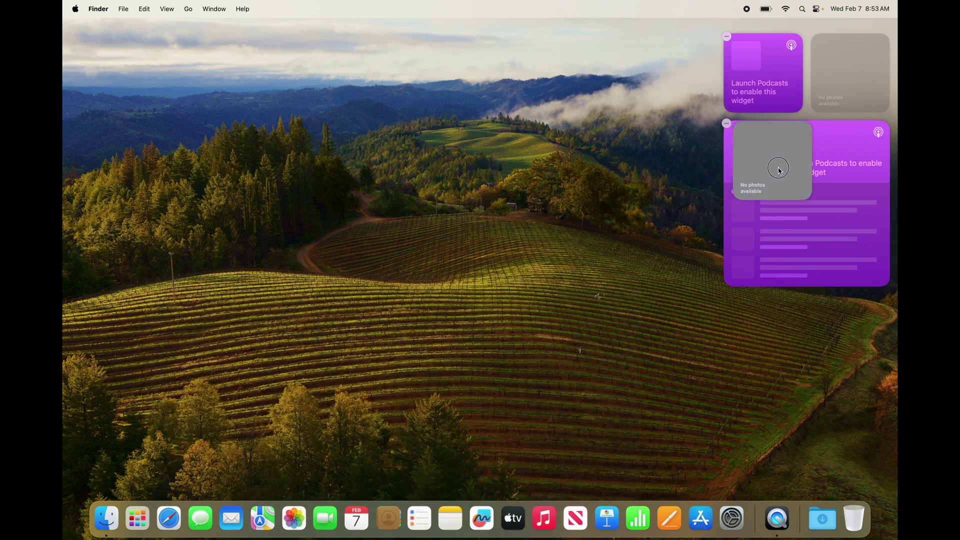
pyautogui.click(176, 381)
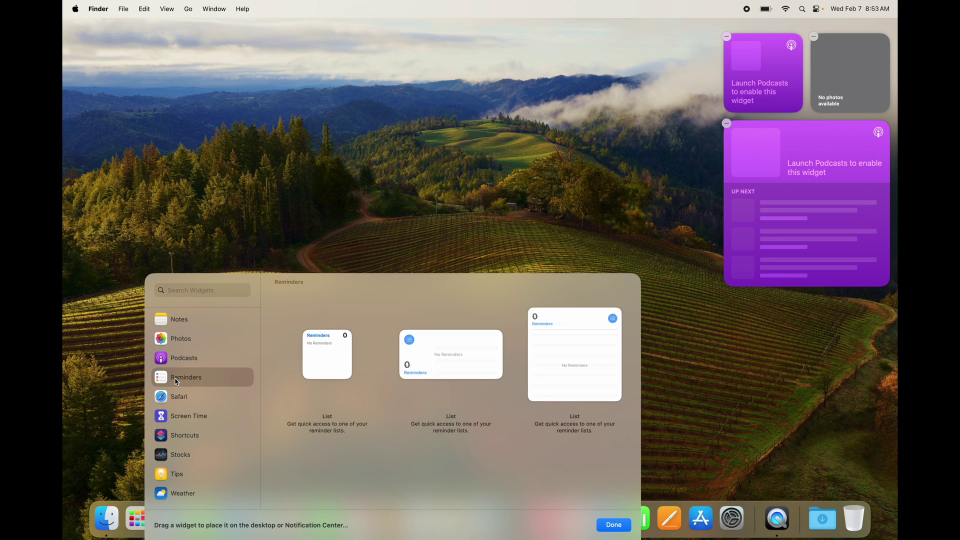
pyautogui.moveTo(443, 361); pyautogui.dragTo(785, 355)
pyautogui.click(176, 493)
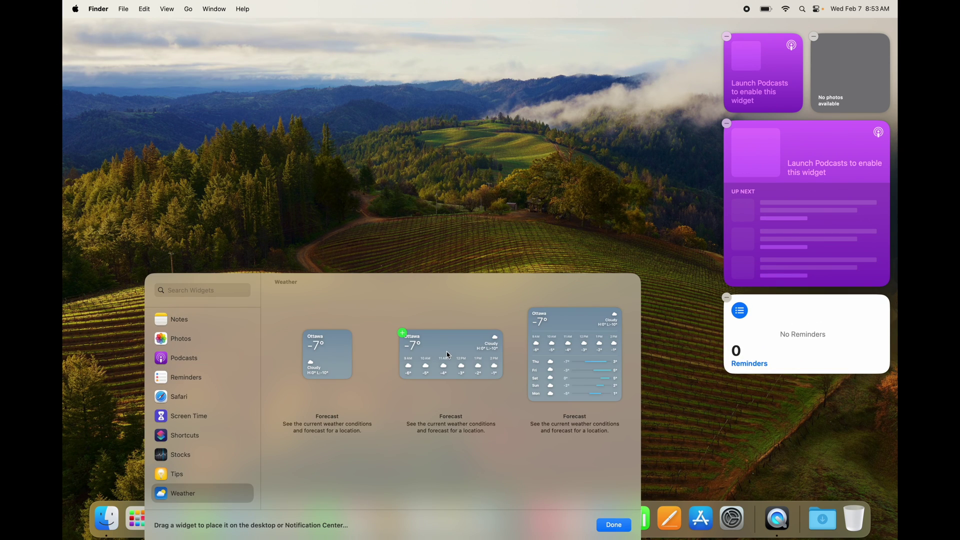
pyautogui.moveTo(403, 332); pyautogui.dragTo(750, 420)
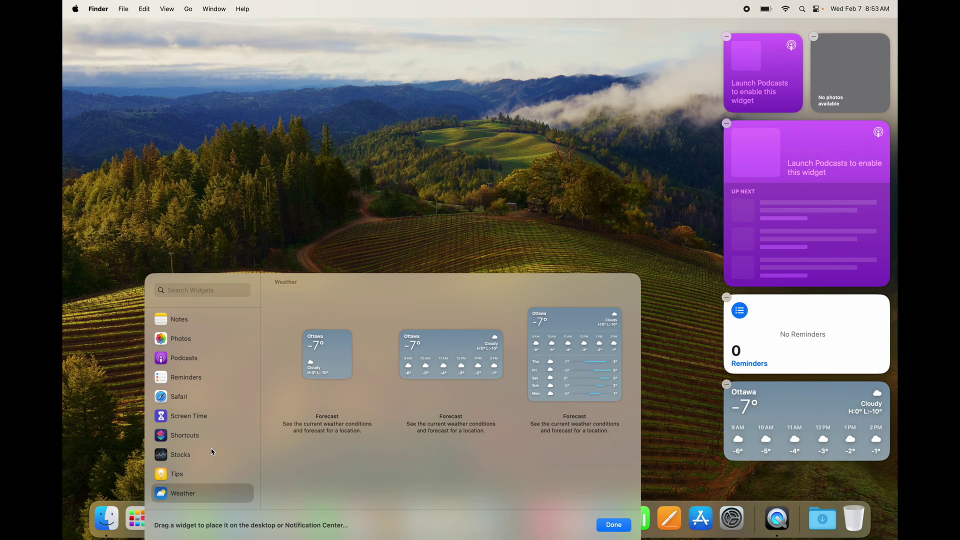
# Add the medium Batteries status widget below the Weather widget
pyautogui.scroll(4, 185, 462)
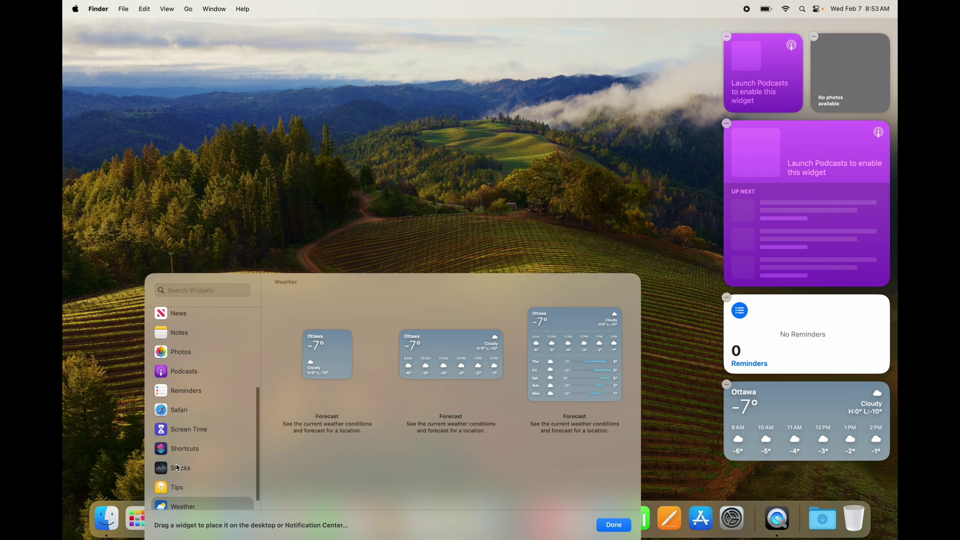
pyautogui.scroll(3, 178, 467)
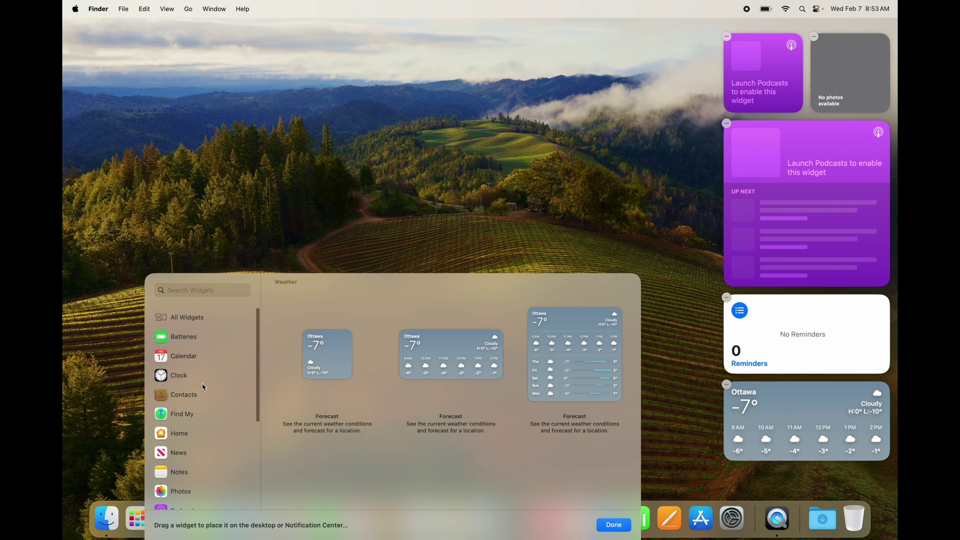
pyautogui.click(176, 337)
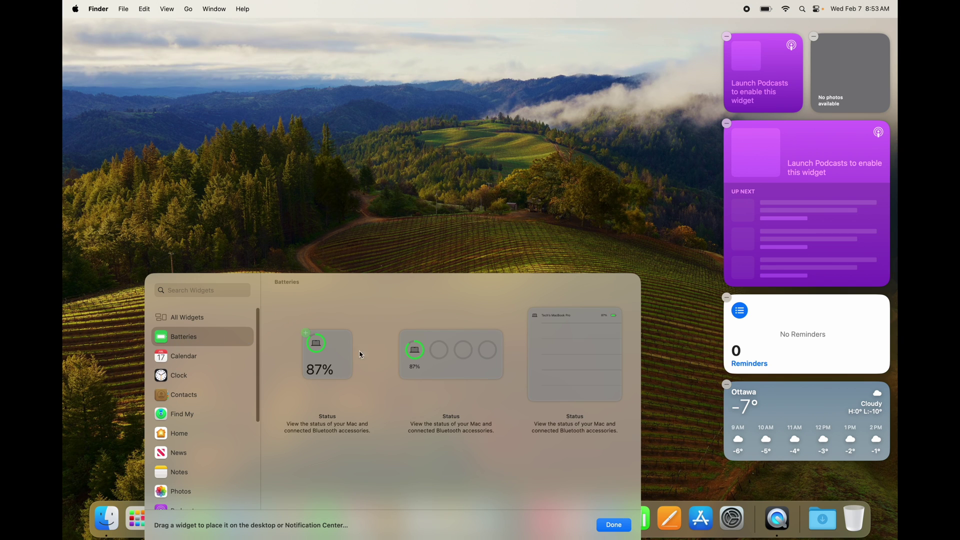
pyautogui.moveTo(419, 355); pyautogui.dragTo(735, 465)
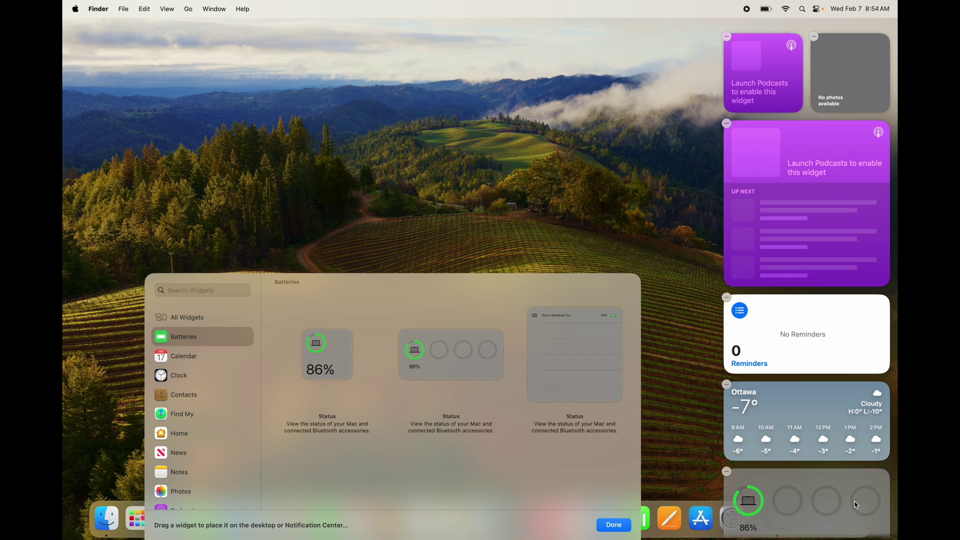
# Switch the widget gallery to All Widgets and scroll down through the list
pyautogui.scroll(-6, 197, 423)
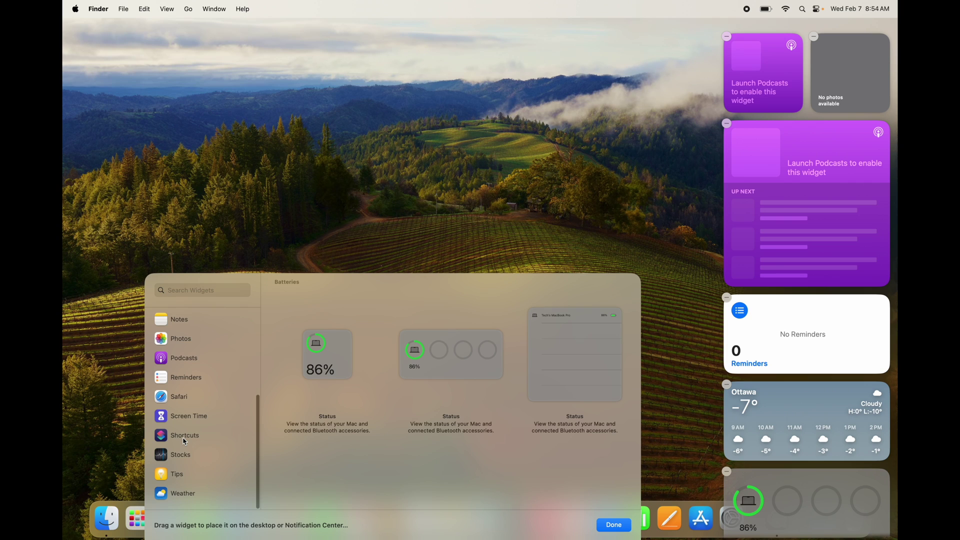
pyautogui.scroll(4, 185, 442)
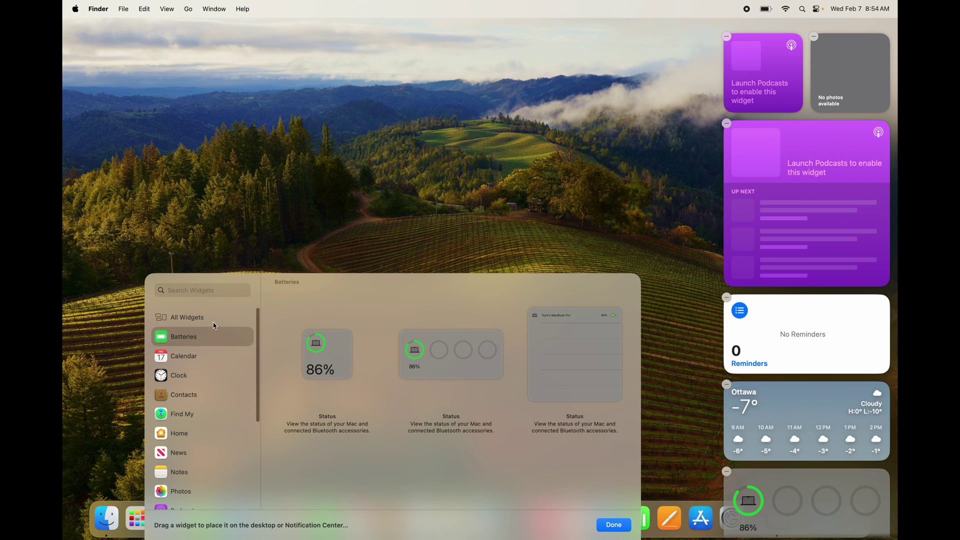
pyautogui.click(181, 320)
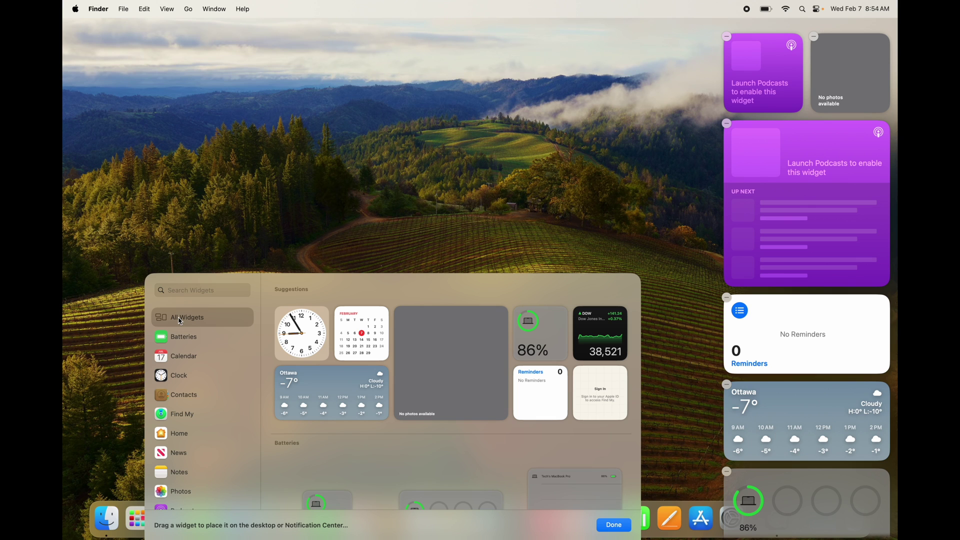
pyautogui.scroll(-10, 553, 398)
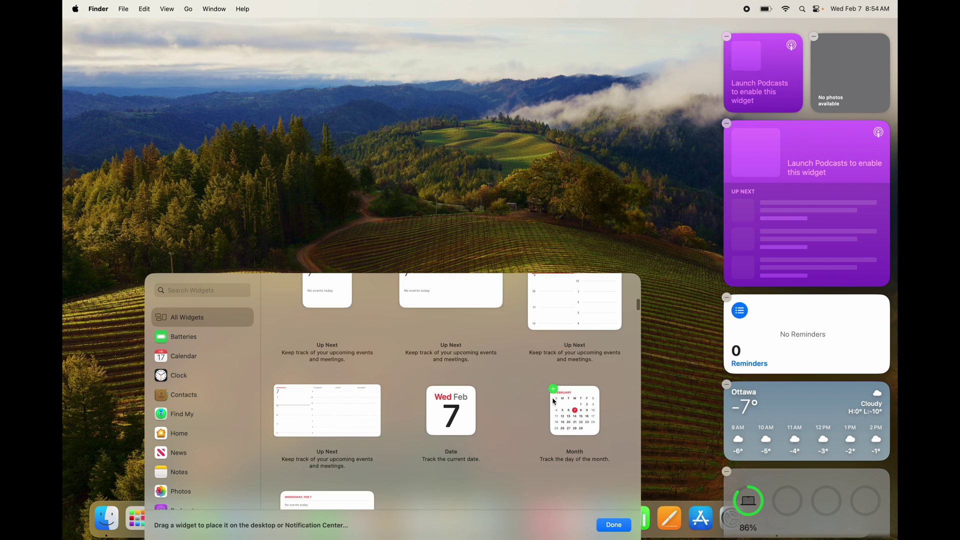
pyautogui.scroll(-15, 554, 401)
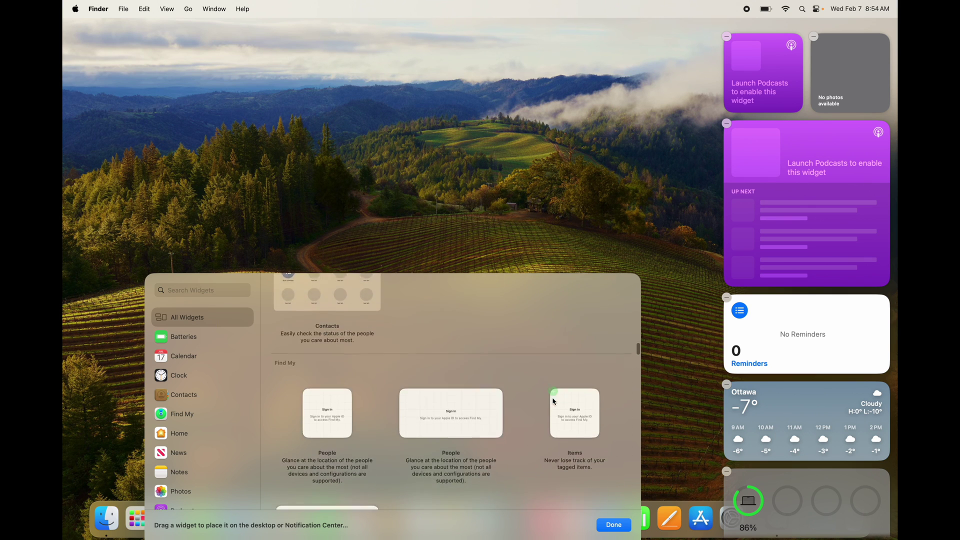
pyautogui.scroll(-15, 554, 400)
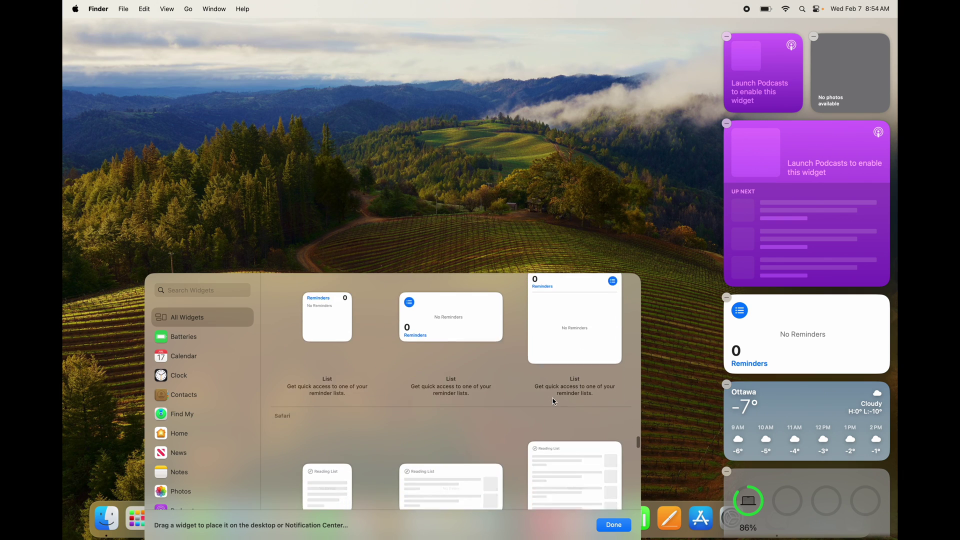
pyautogui.scroll(-15, 554, 400)
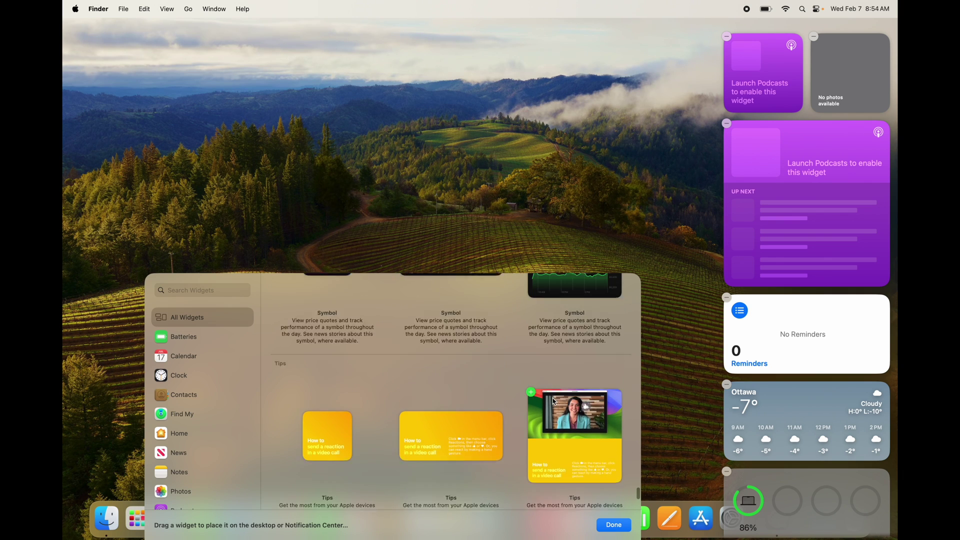
# Scroll back up through all widgets, then close the gallery with Done
pyautogui.scroll(15, 554, 401)
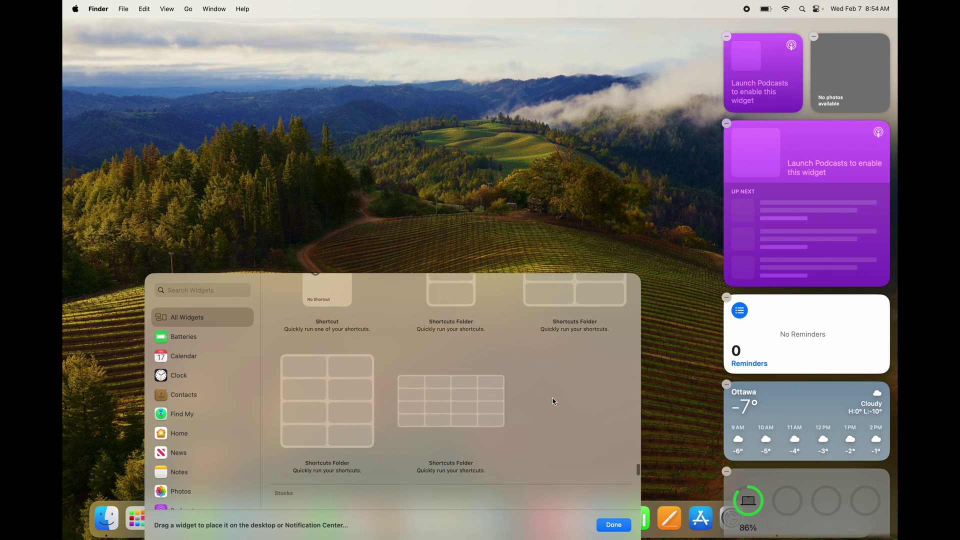
pyautogui.scroll(-10, 554, 401)
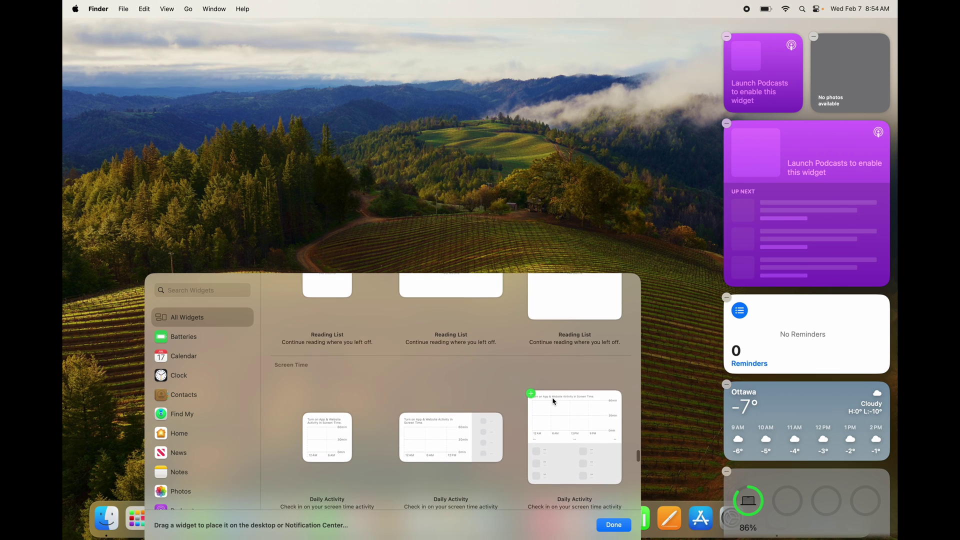
pyautogui.scroll(5, 554, 400)
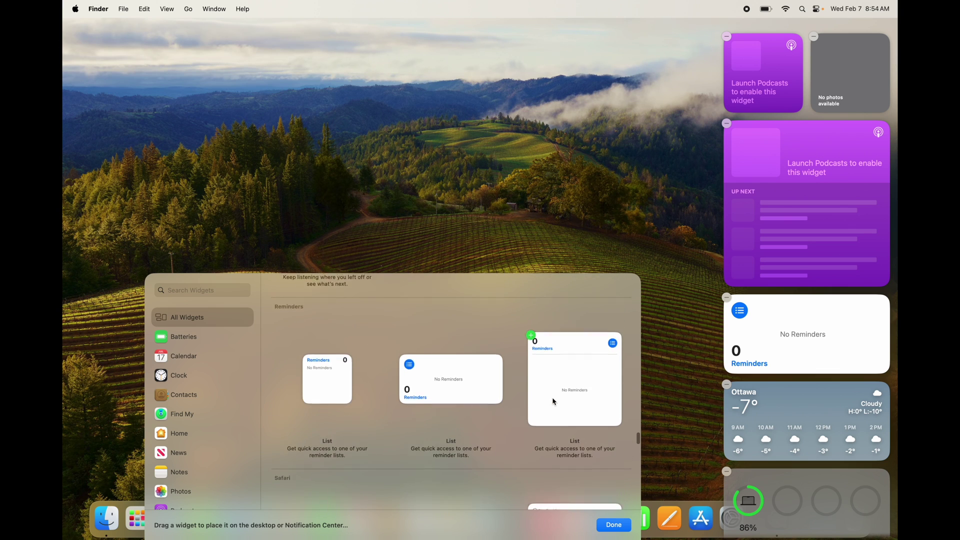
pyautogui.scroll(5, 554, 401)
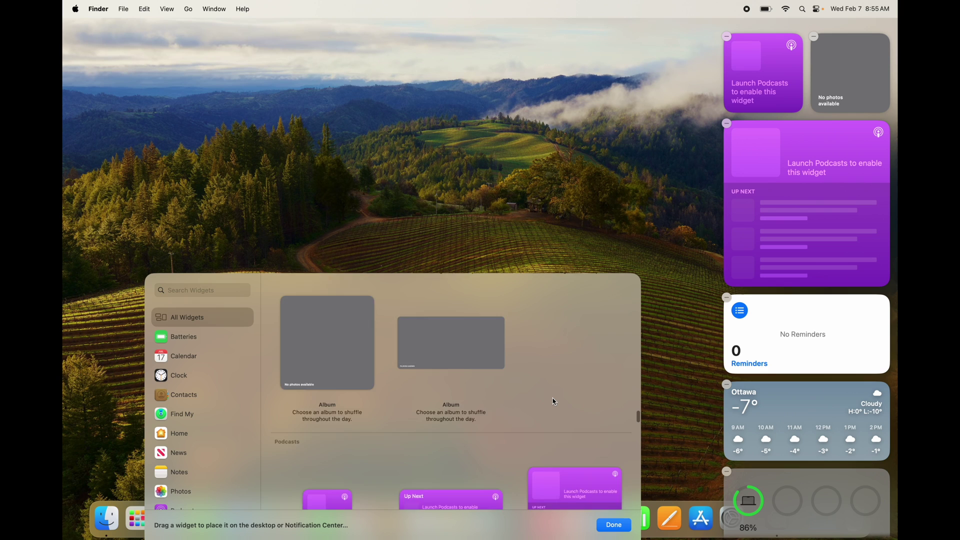
pyautogui.scroll(3, 554, 401)
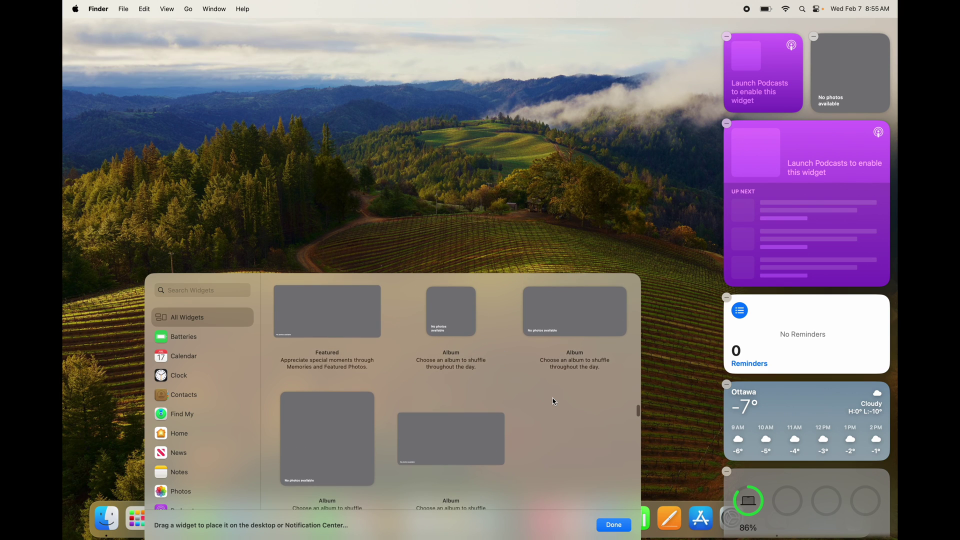
pyautogui.scroll(10, 554, 401)
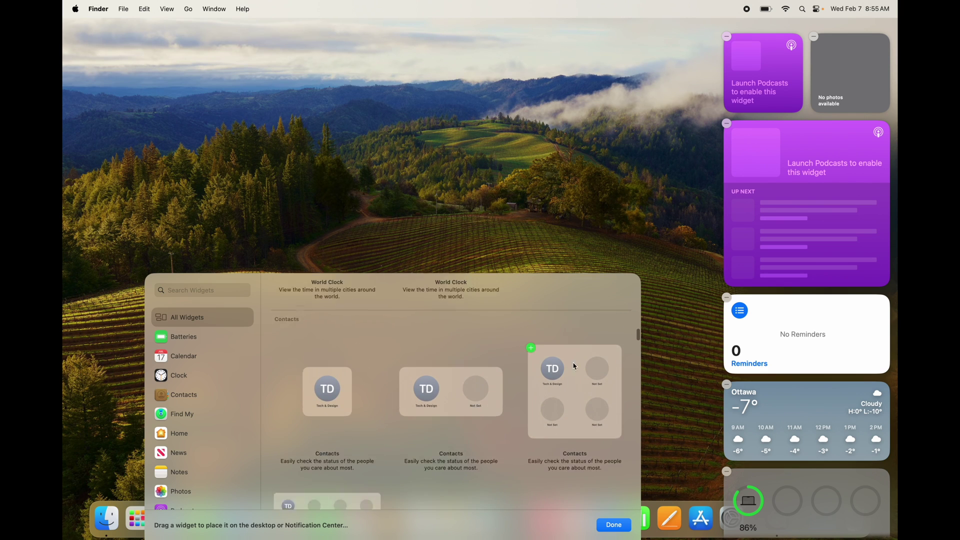
pyautogui.scroll(1, 574, 366)
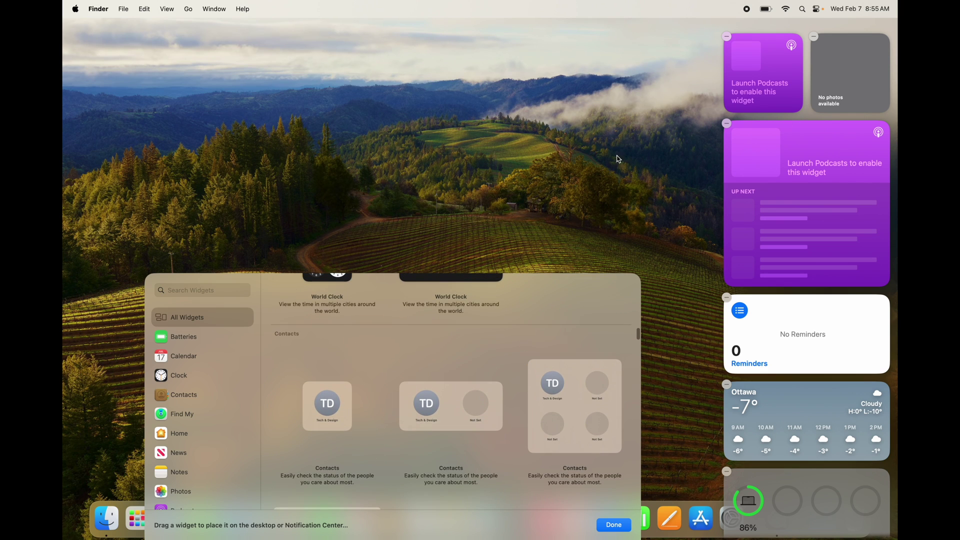
pyautogui.click(638, 170)
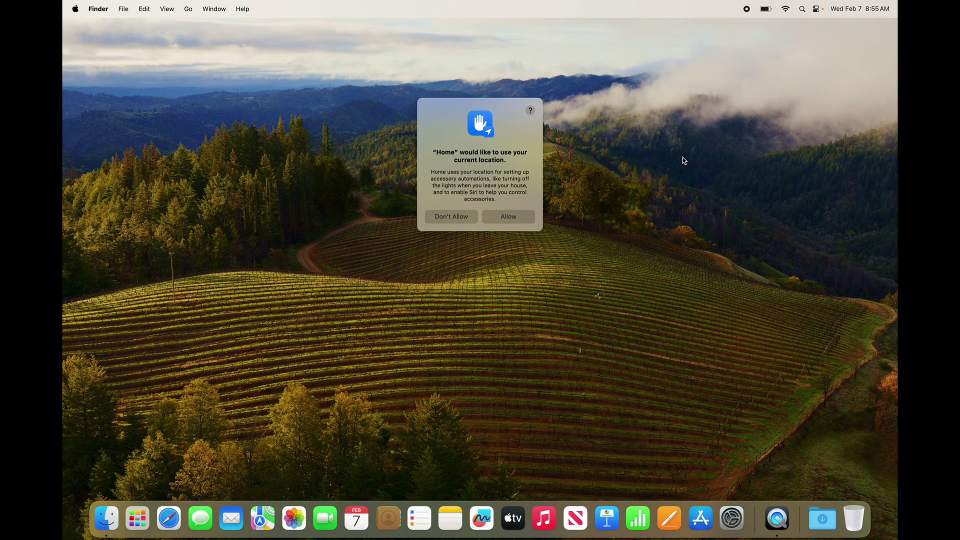
# Allow Home to use the current location and show the Notification Center widget column
pyautogui.click(513, 225)
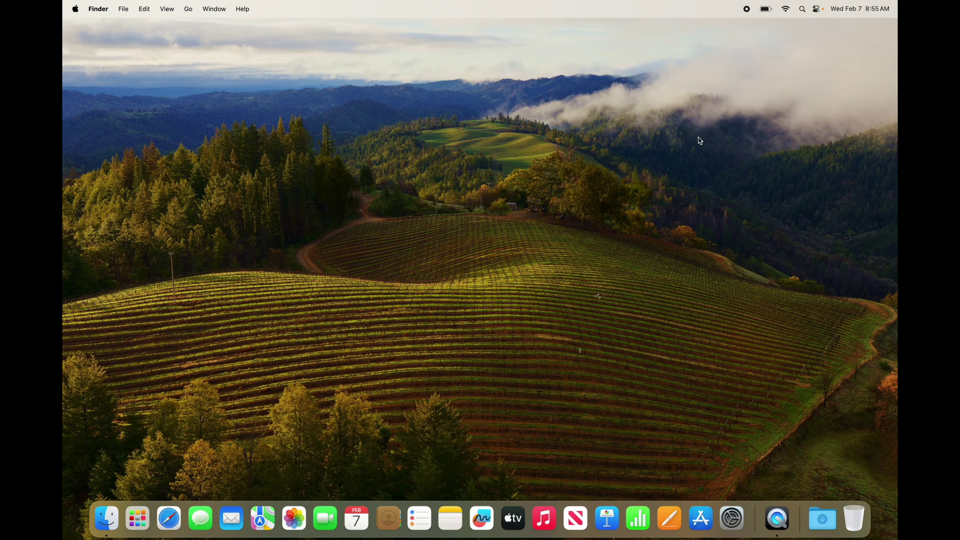
pyautogui.click(863, 7)
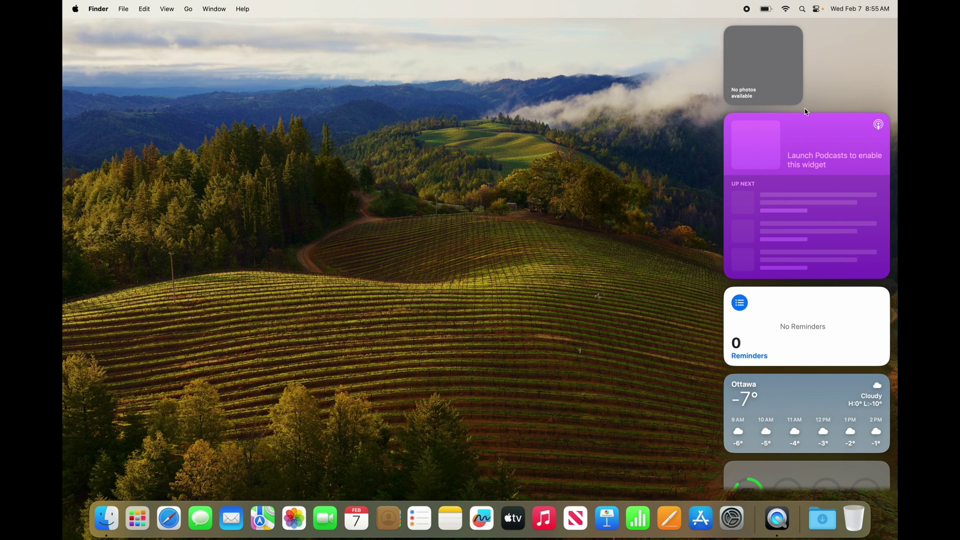
pyautogui.scroll(-3, 837, 338)
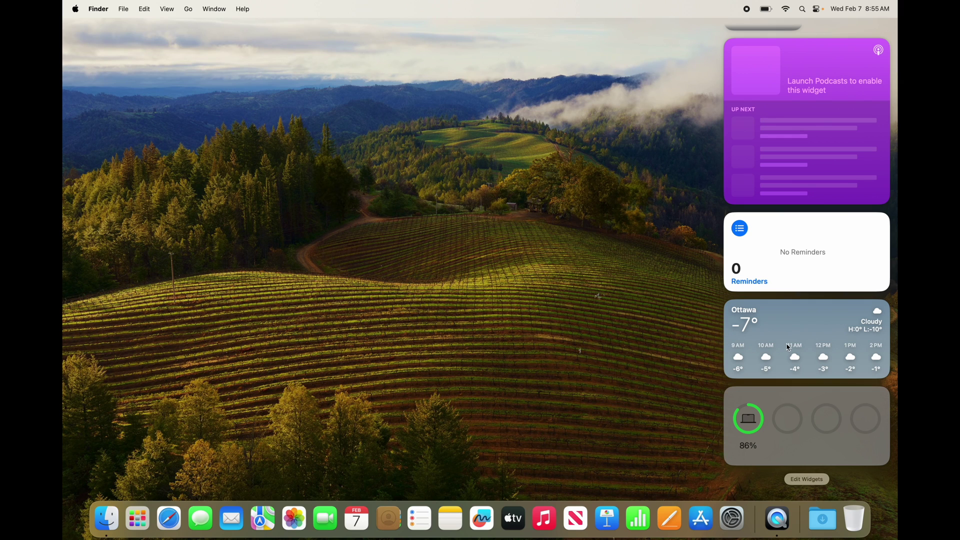
# Place the Ottawa Weather widget on the desktop with Reminders beneath it, then open Edit Widgets
pyautogui.moveTo(813, 341); pyautogui.dragTo(458, 111)
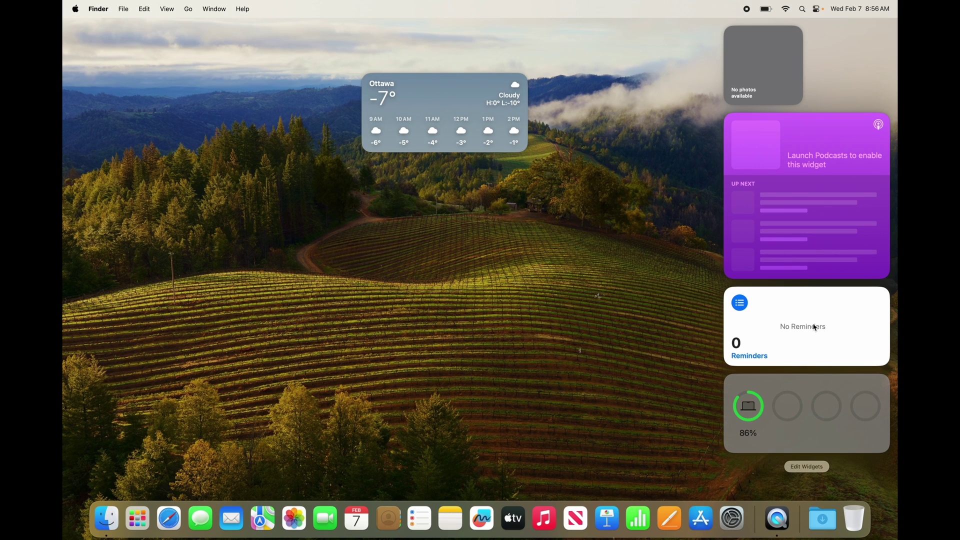
pyautogui.moveTo(815, 328); pyautogui.dragTo(478, 228)
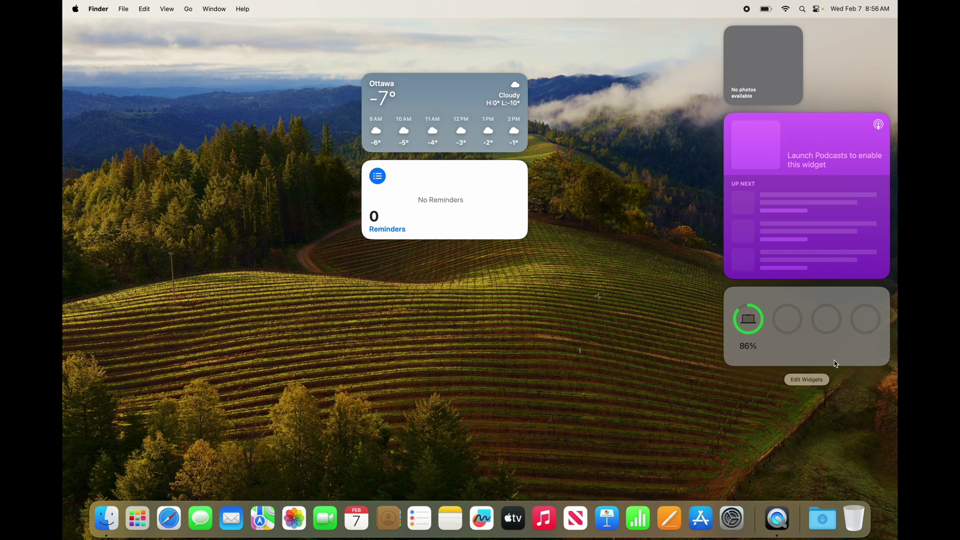
pyautogui.click(808, 382)
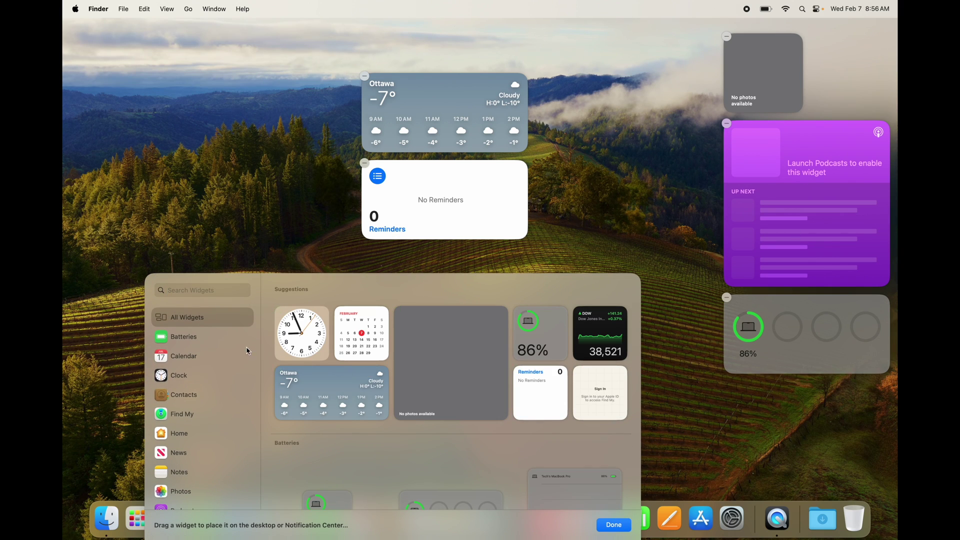
# Add the analog Clock widget below Batteries, finish editing, and dismiss the desktop tip
pyautogui.moveTo(299, 335)
pyautogui.moveTo(298, 337); pyautogui.dragTo(758, 416)
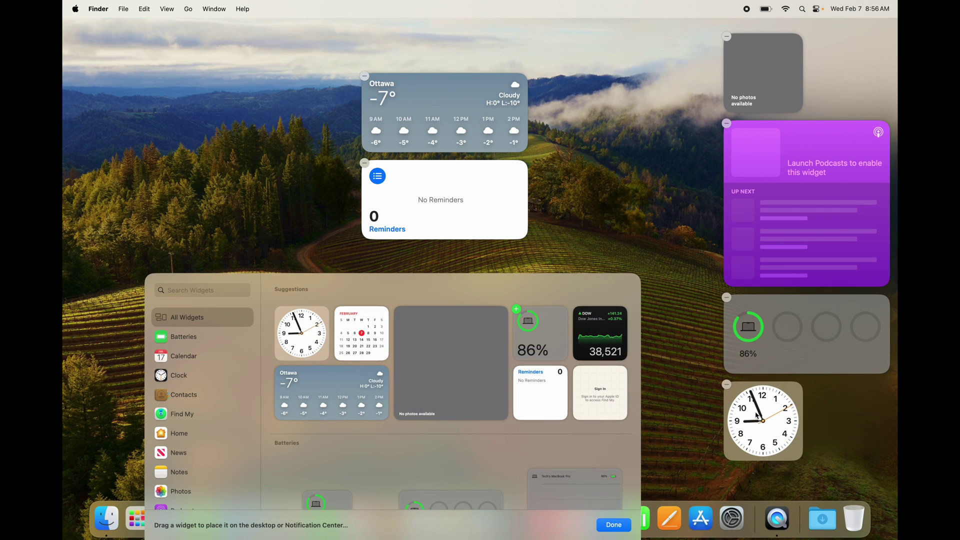
pyautogui.click(700, 338)
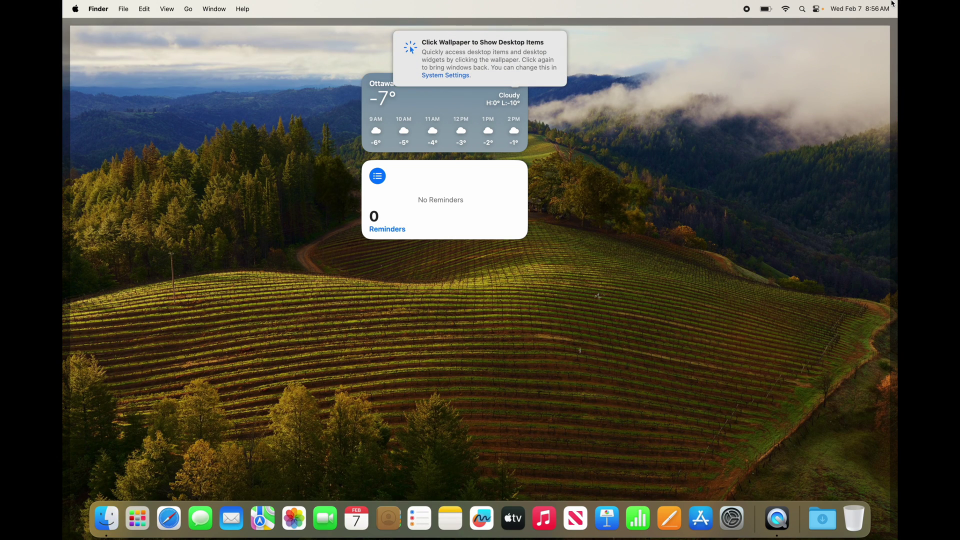
pyautogui.click(665, 170)
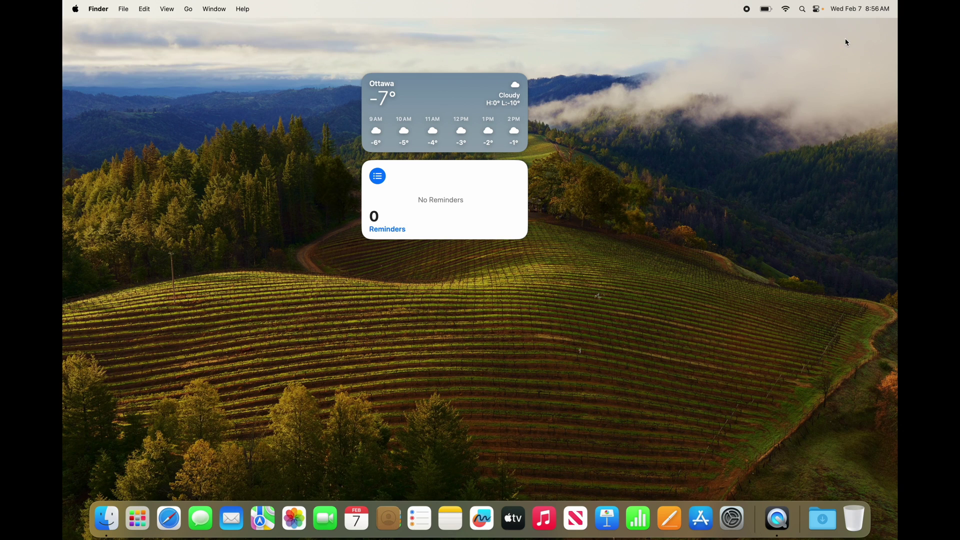
# Move the Clock widget onto the desktop and line the three widgets up along the top
pyautogui.click(883, 10)
pyautogui.moveTo(771, 405); pyautogui.dragTo(597, 97)
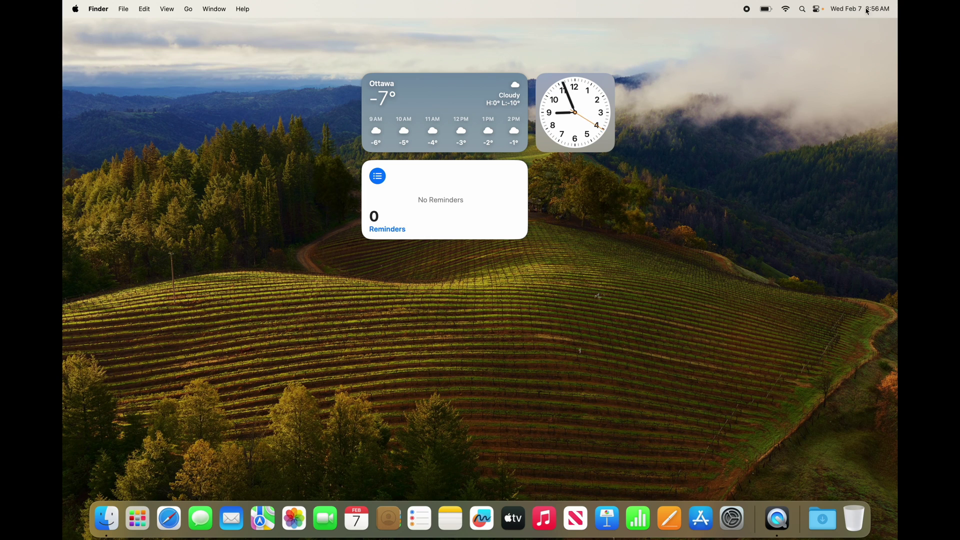
pyautogui.moveTo(554, 144); pyautogui.dragTo(809, 88)
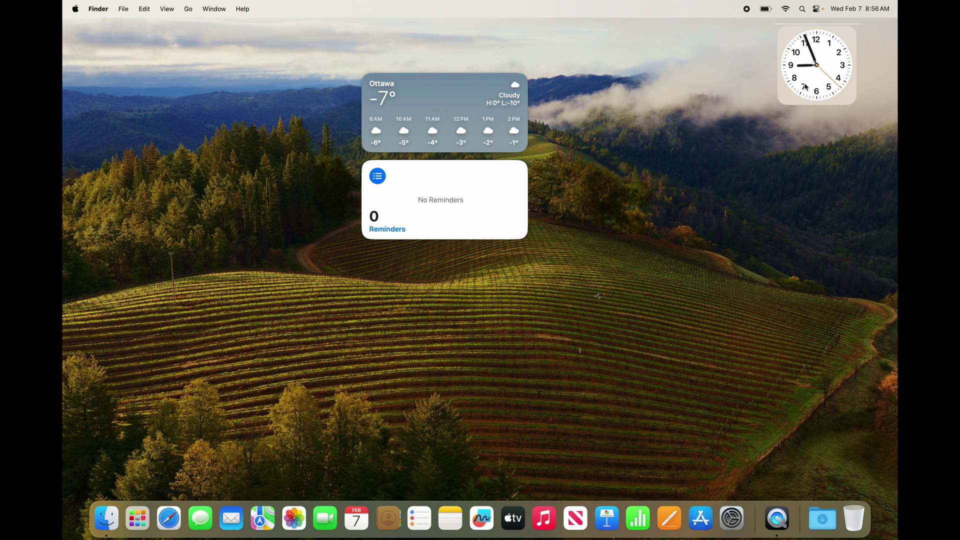
pyautogui.moveTo(504, 107); pyautogui.dragTo(745, 60)
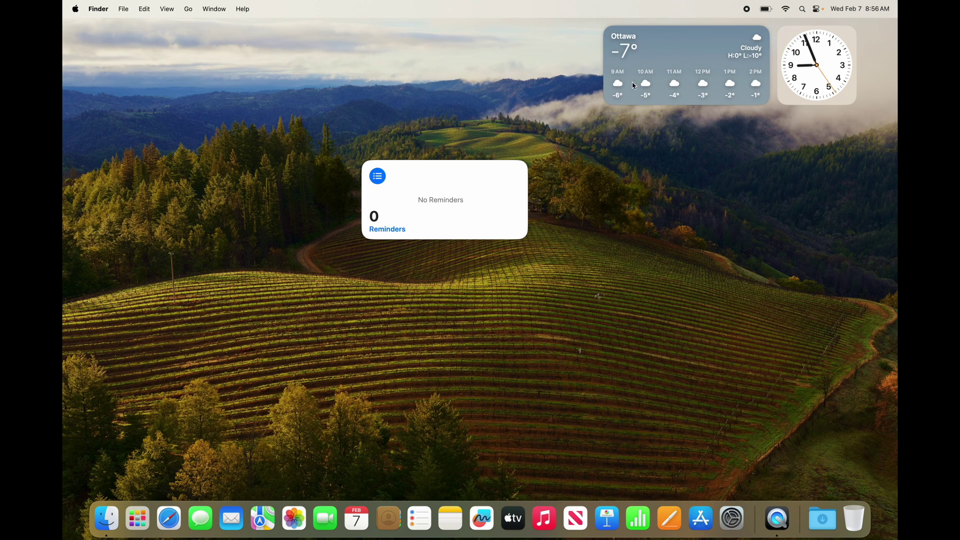
pyautogui.moveTo(479, 194); pyautogui.dragTo(520, 65)
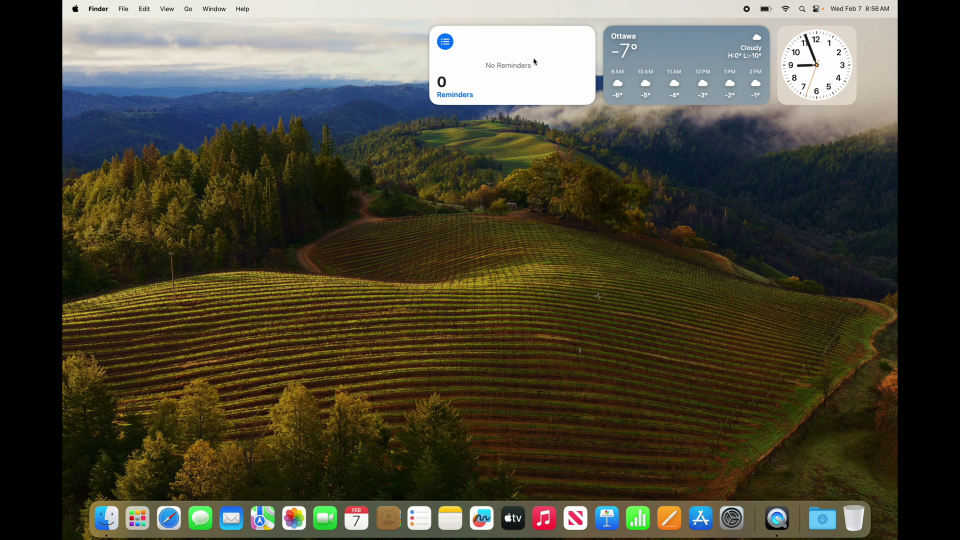
# Regroup Clock, Reminders and Weather into a centred row and open the Weather app
pyautogui.moveTo(533, 60); pyautogui.dragTo(450, 256)
pyautogui.moveTo(653, 78); pyautogui.dragTo(605, 254)
pyautogui.moveTo(815, 68); pyautogui.dragTo(296, 263)
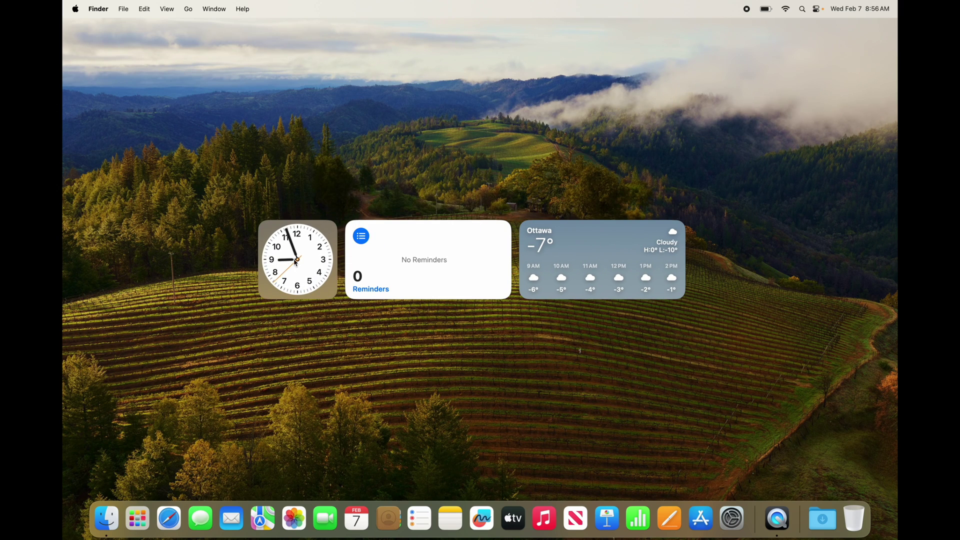
pyautogui.click(611, 245)
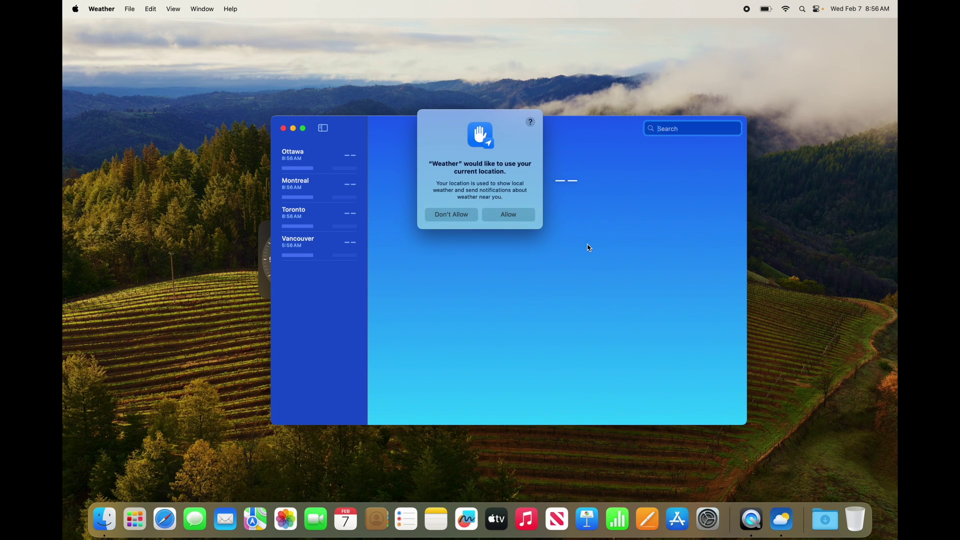
# Close the Weather app and delete the Weather, Reminders and Clock widgets via Edit Widgets
pyautogui.click(279, 128)
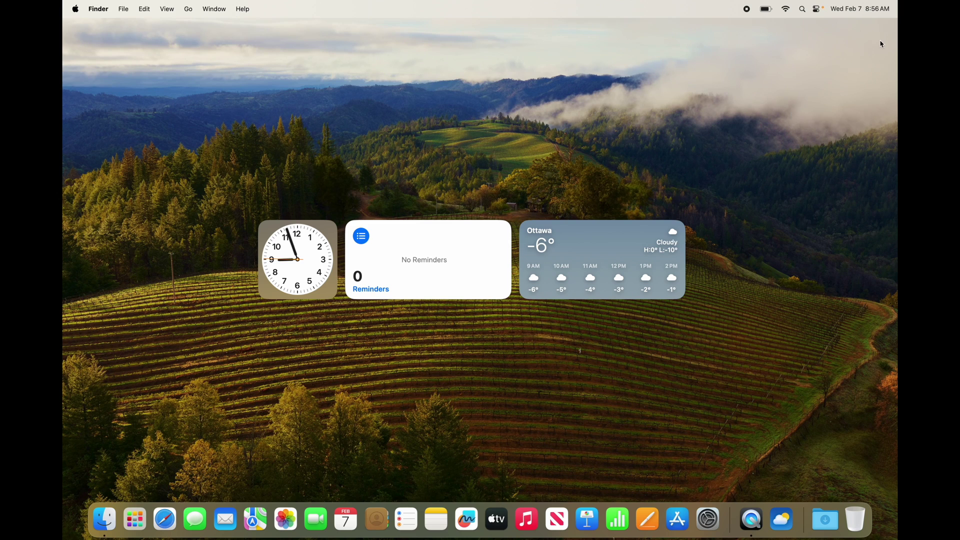
pyautogui.click(865, 7)
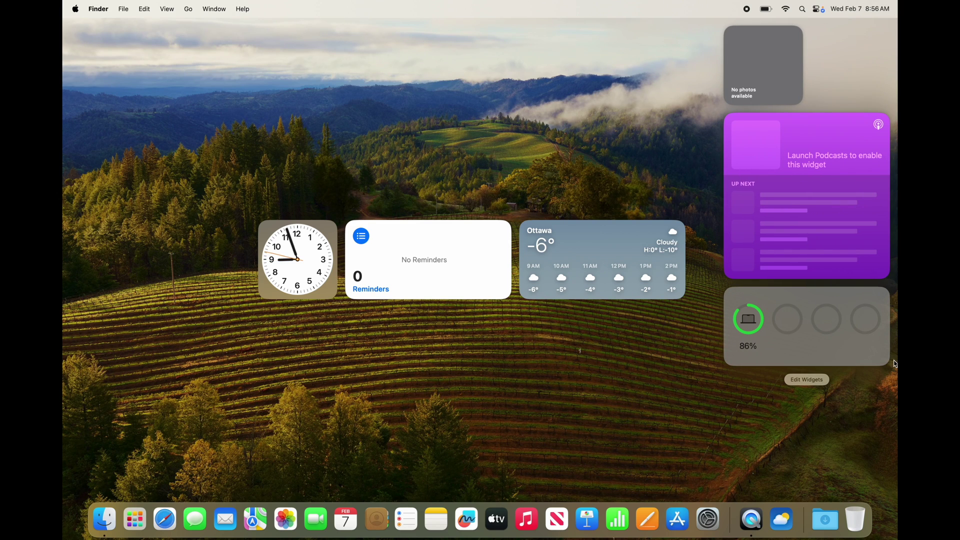
pyautogui.click(807, 380)
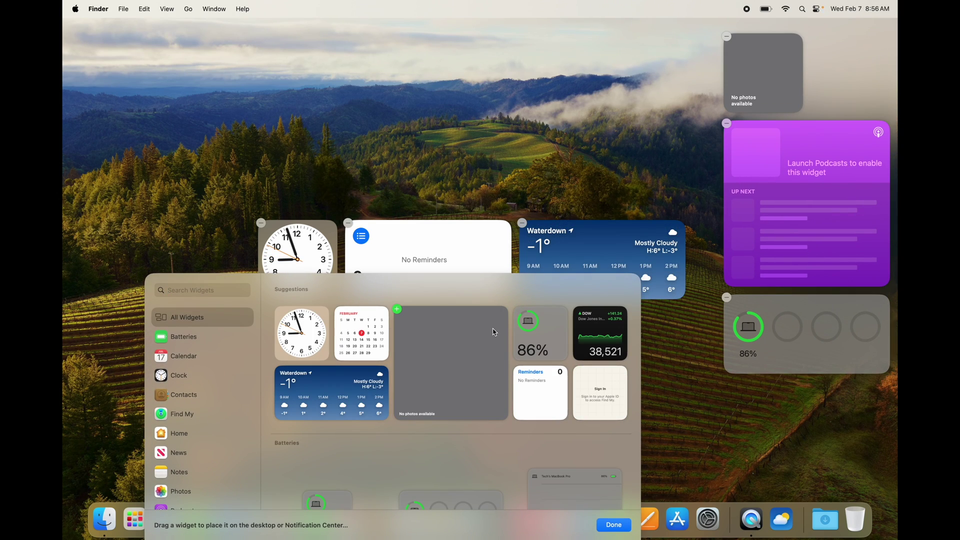
pyautogui.click(523, 224)
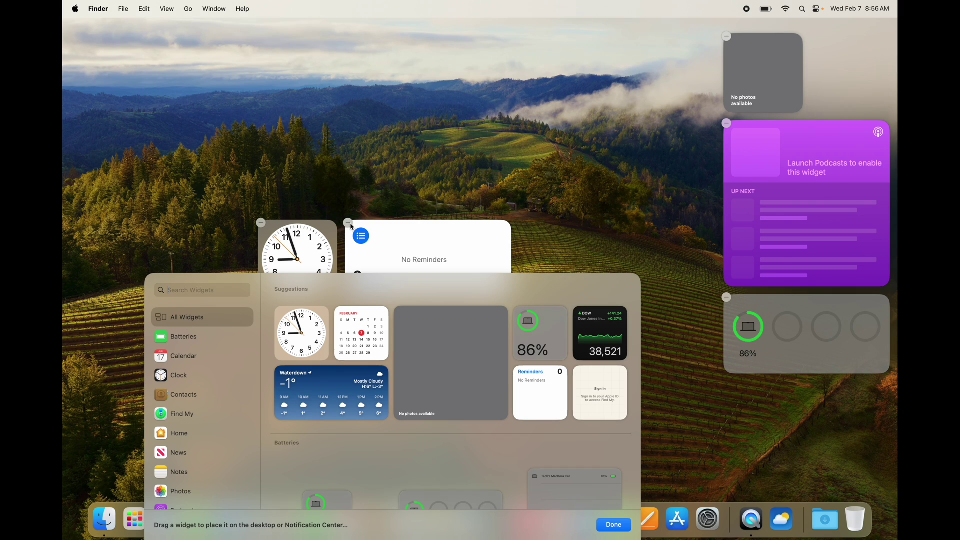
pyautogui.click(348, 223)
pyautogui.click(261, 224)
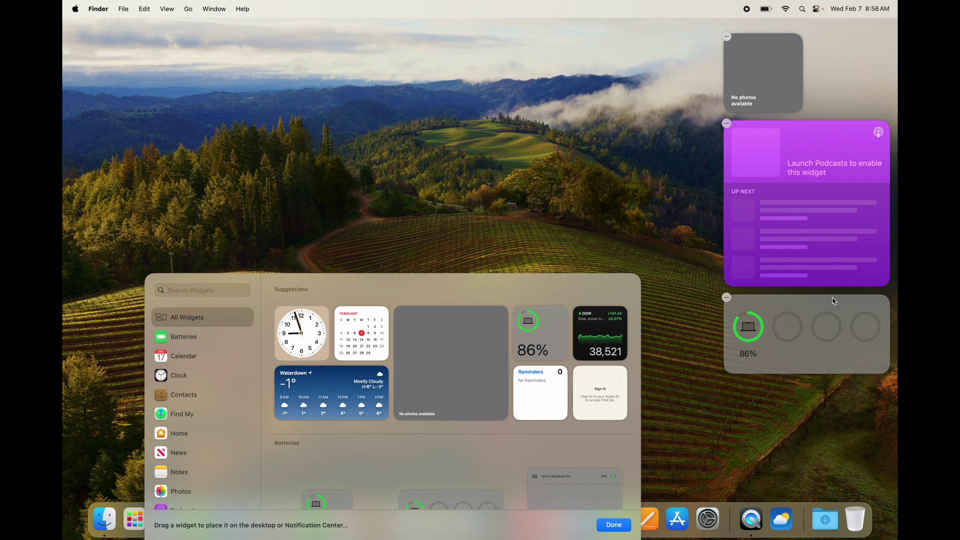
pyautogui.click(589, 136)
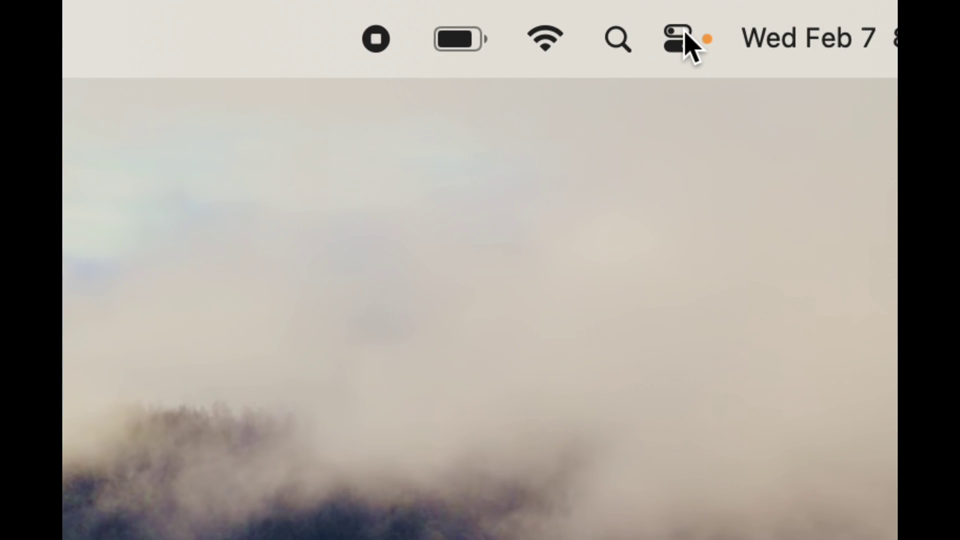
pyautogui.click(681, 38)
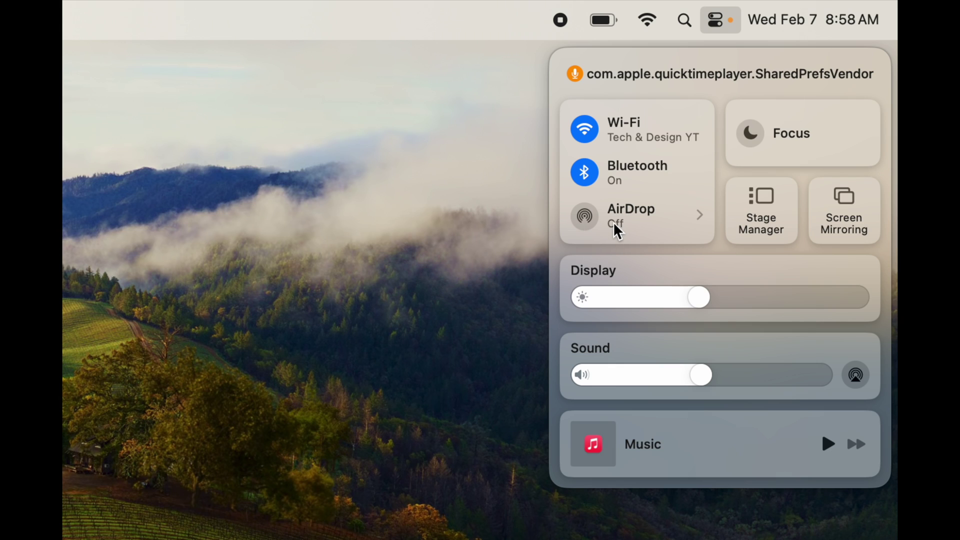
pyautogui.click(508, 221)
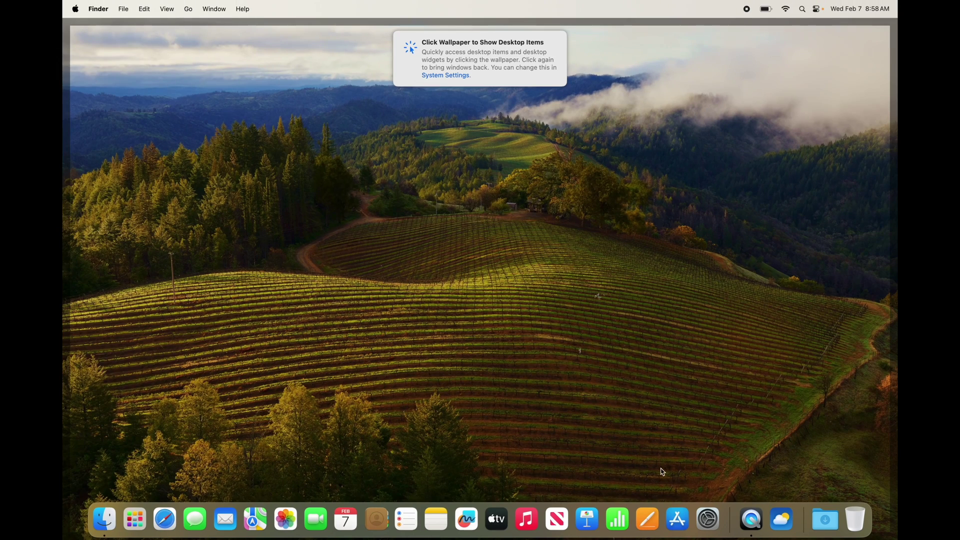
pyautogui.click(100, 529)
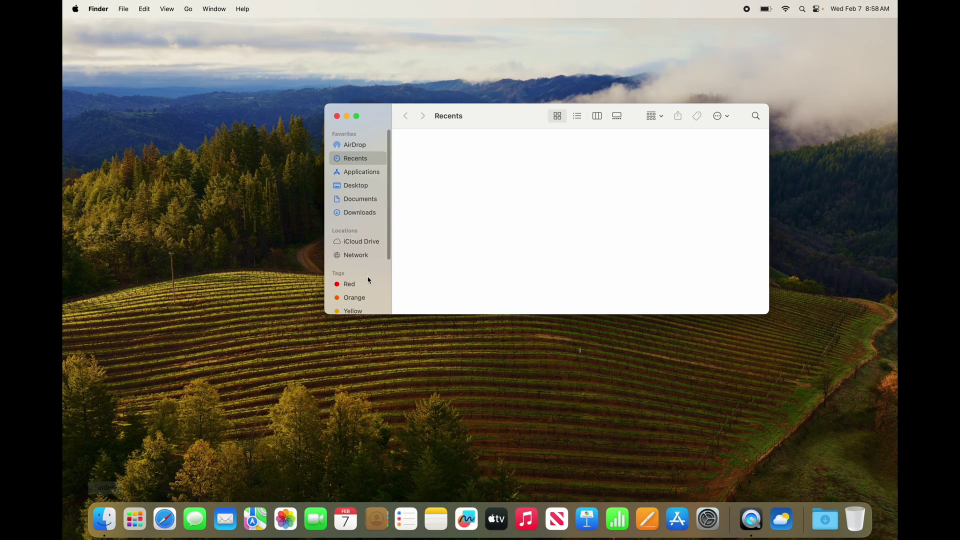
pyautogui.click(357, 148)
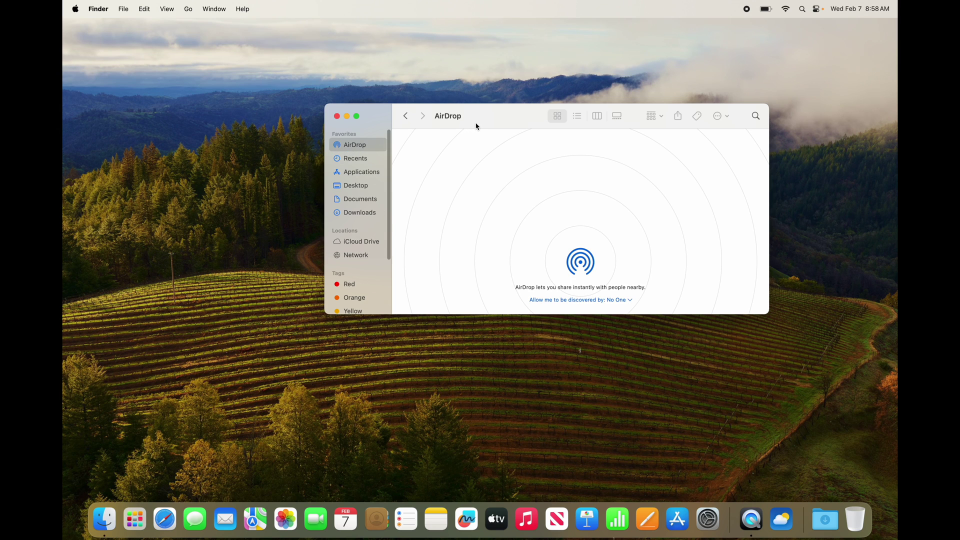
pyautogui.moveTo(476, 124); pyautogui.dragTo(355, 123)
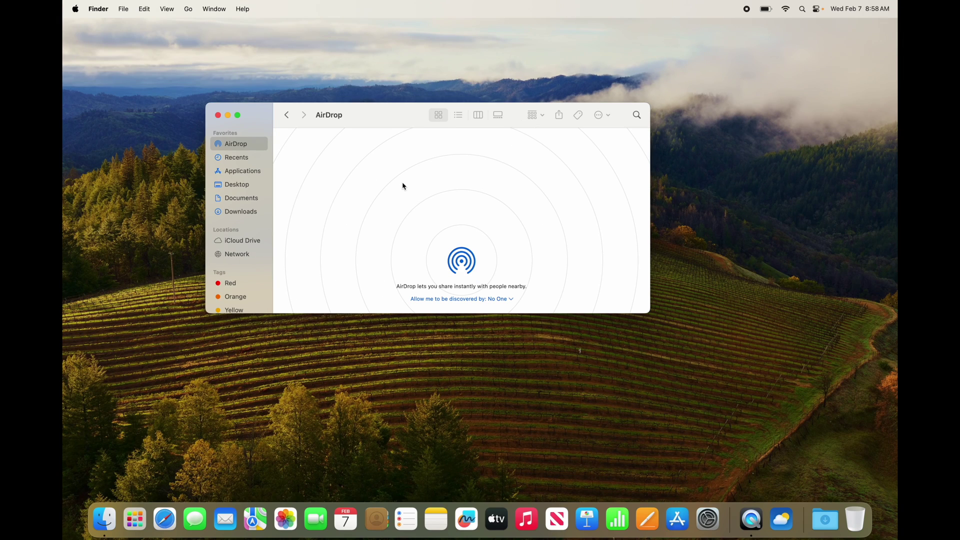
pyautogui.click(220, 116)
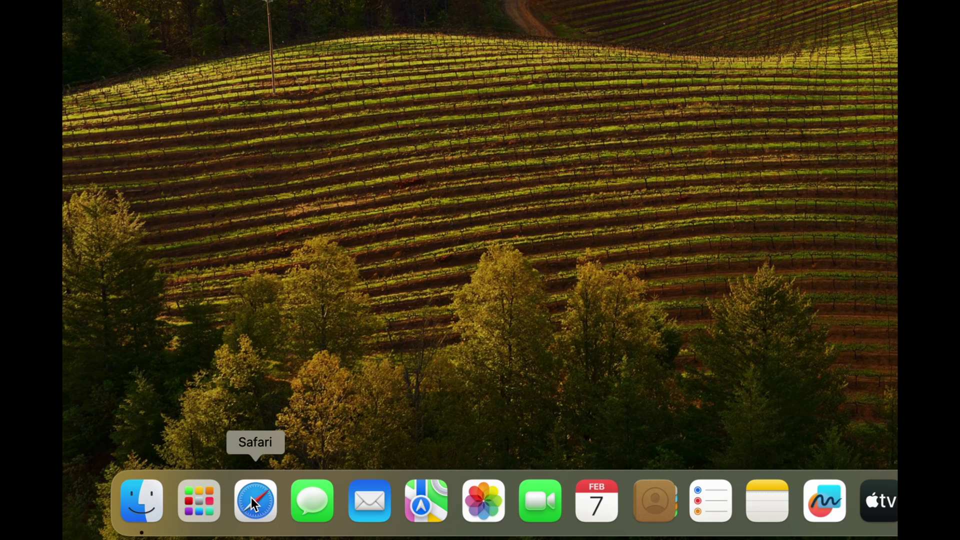
pyautogui.click(368, 500)
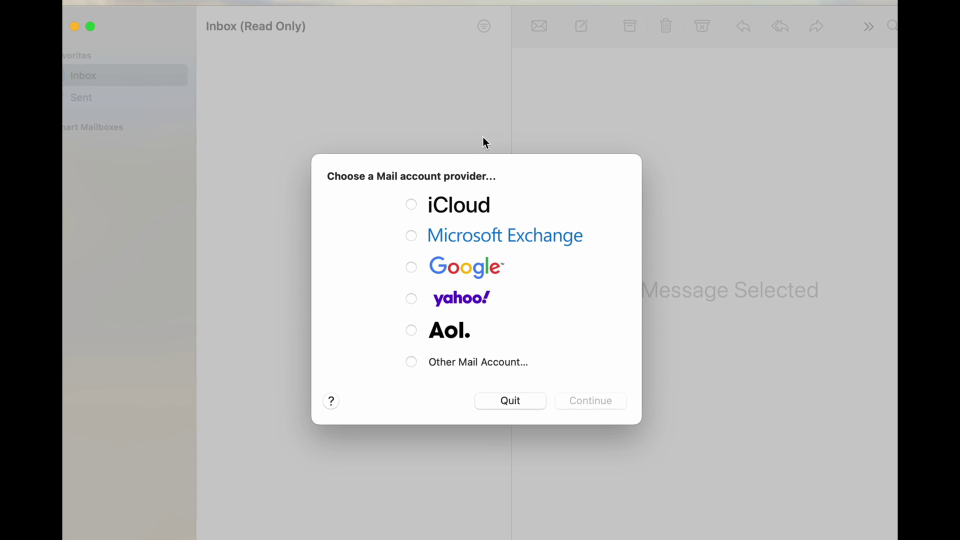
pyautogui.click(412, 269)
pyautogui.click(595, 402)
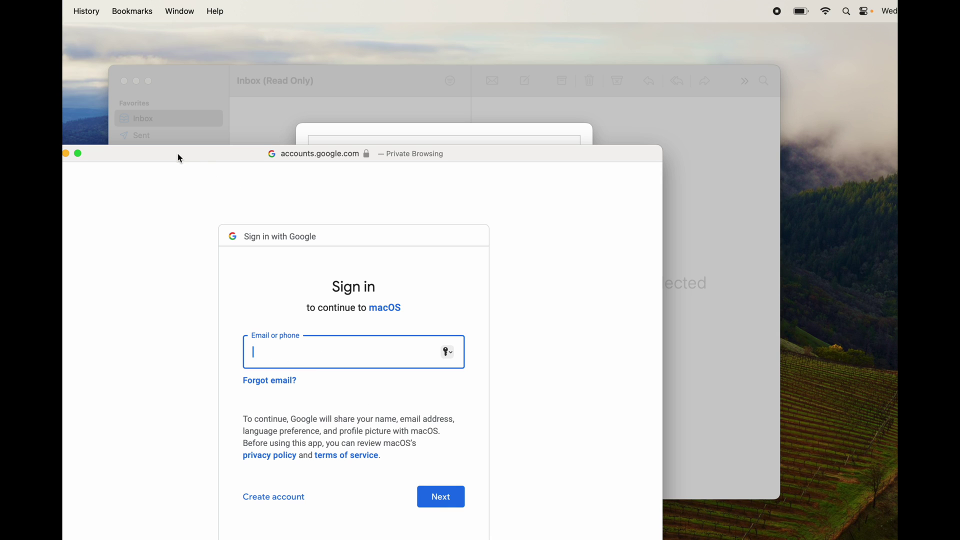
pyautogui.moveTo(181, 159); pyautogui.dragTo(310, 130)
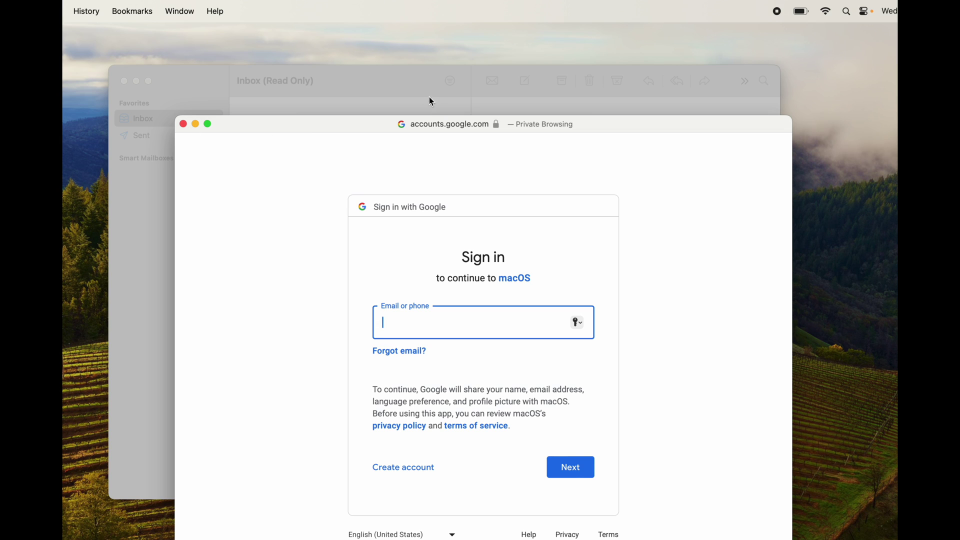
pyautogui.click(184, 124)
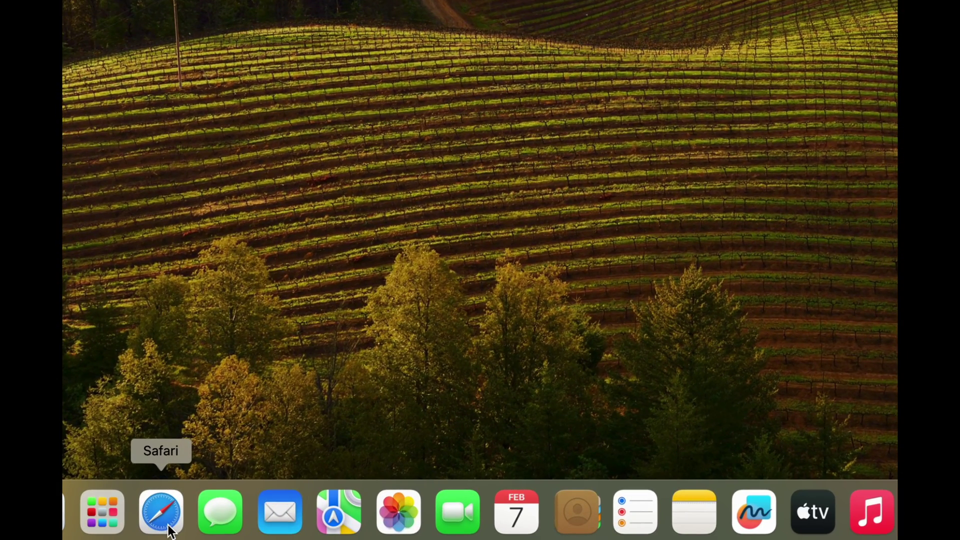
pyautogui.click(168, 526)
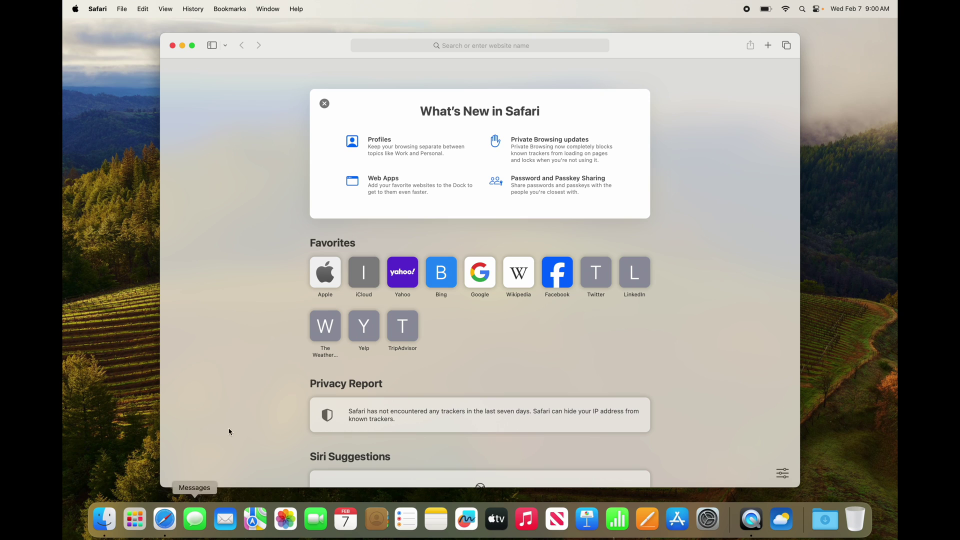
pyautogui.click(455, 50)
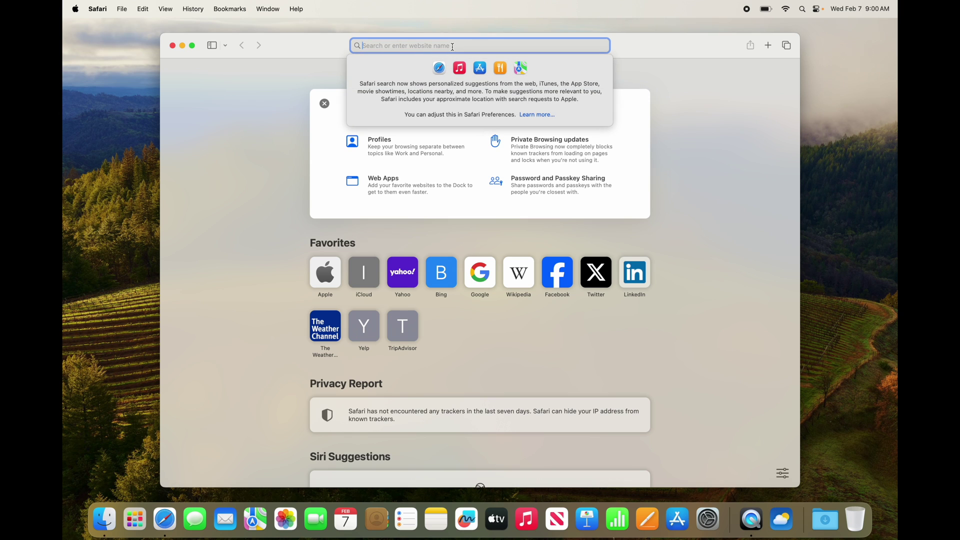
pyautogui.write('google crhom')
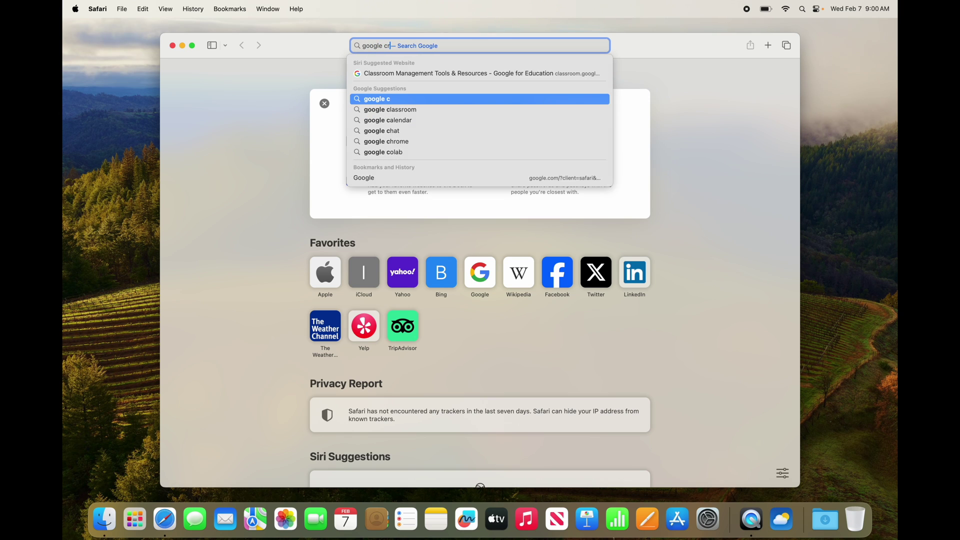
pyautogui.press('BackSpace')
pyautogui.press('BackSpace')
pyautogui.press('BackSpace')
pyautogui.press('BackSpace')
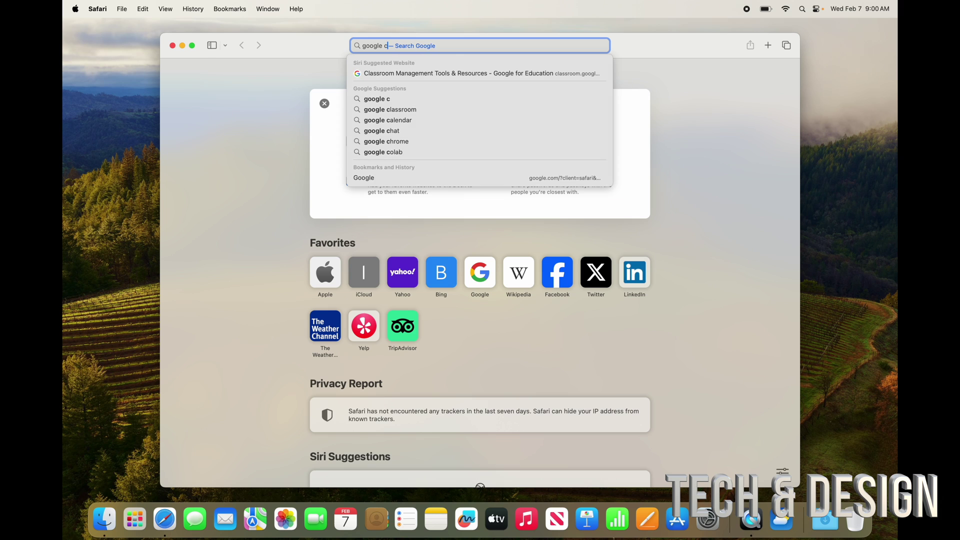
pyautogui.write('hrome')
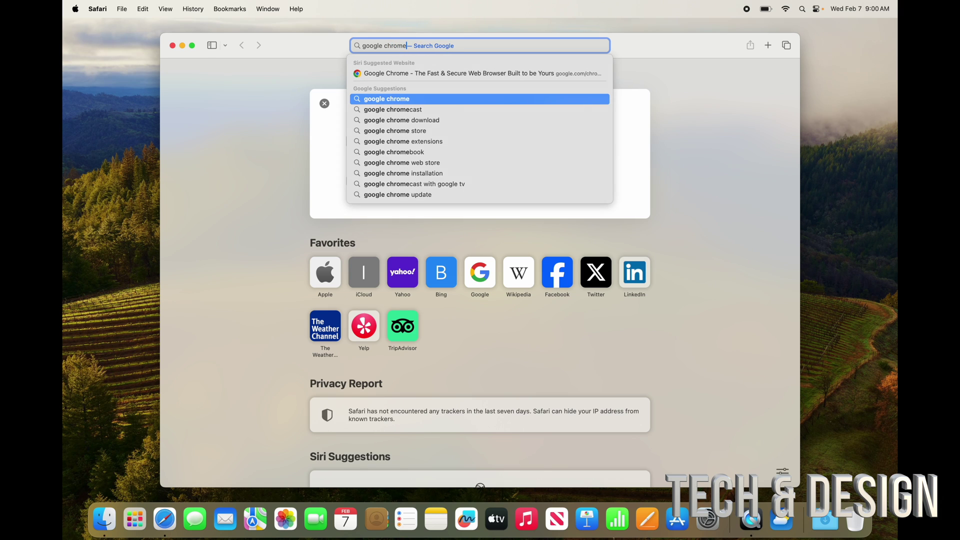
pyautogui.press('Return')
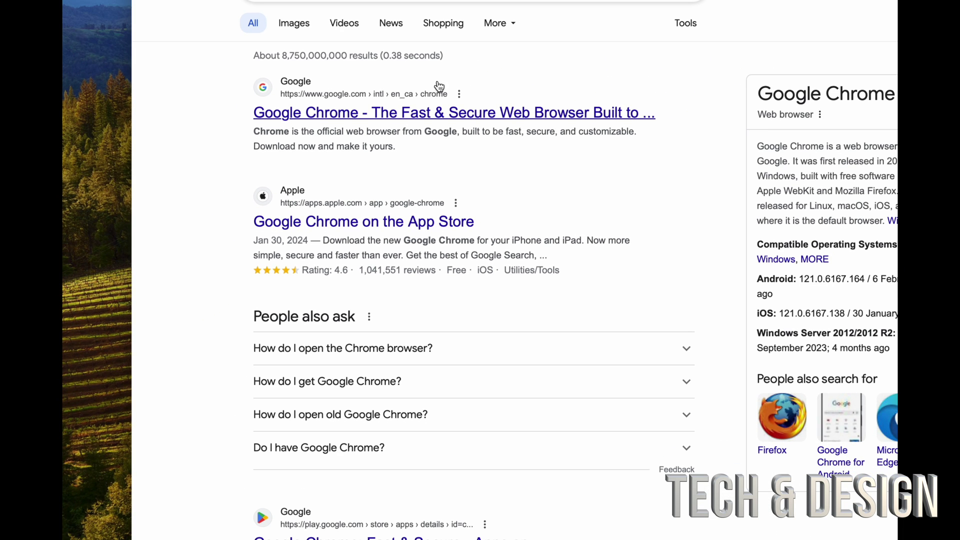
pyautogui.click(460, 117)
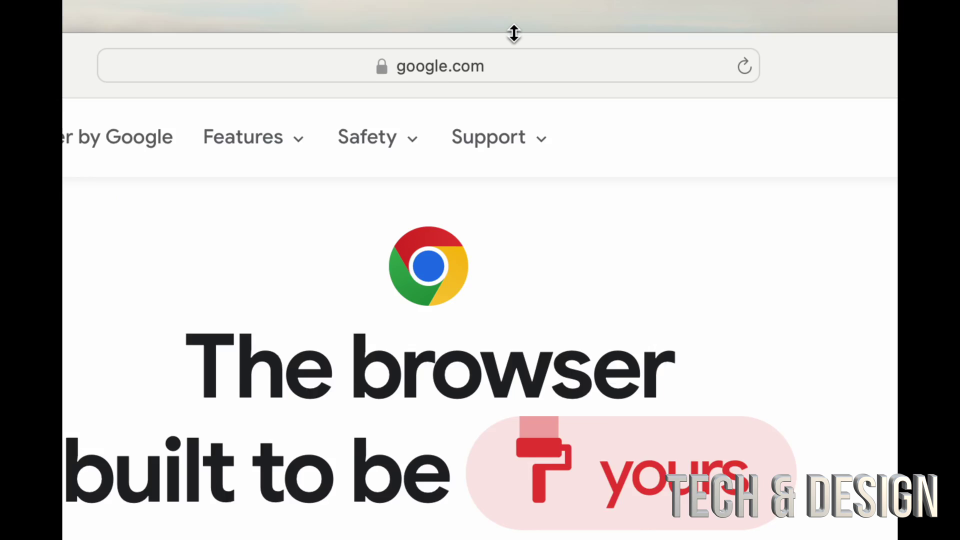
pyautogui.click(479, 67)
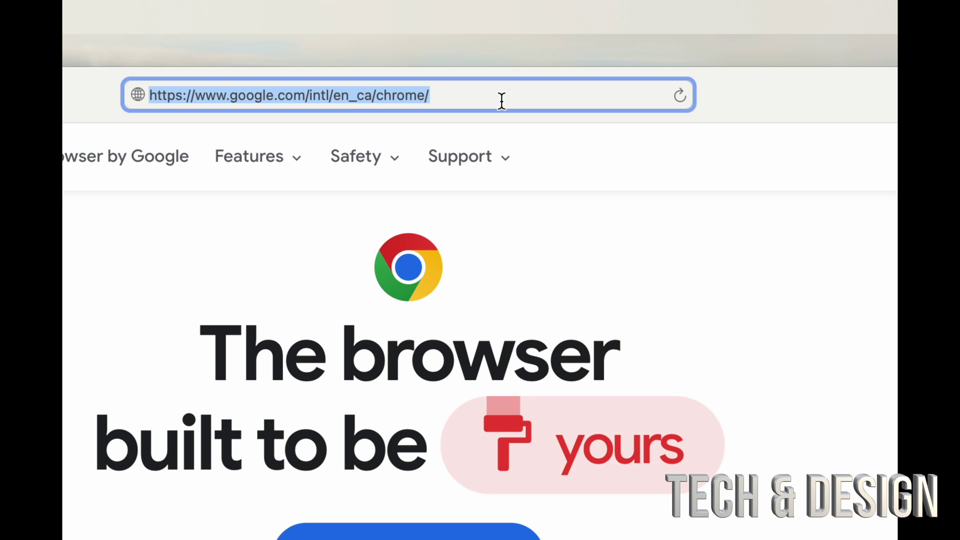
pyautogui.click(444, 161)
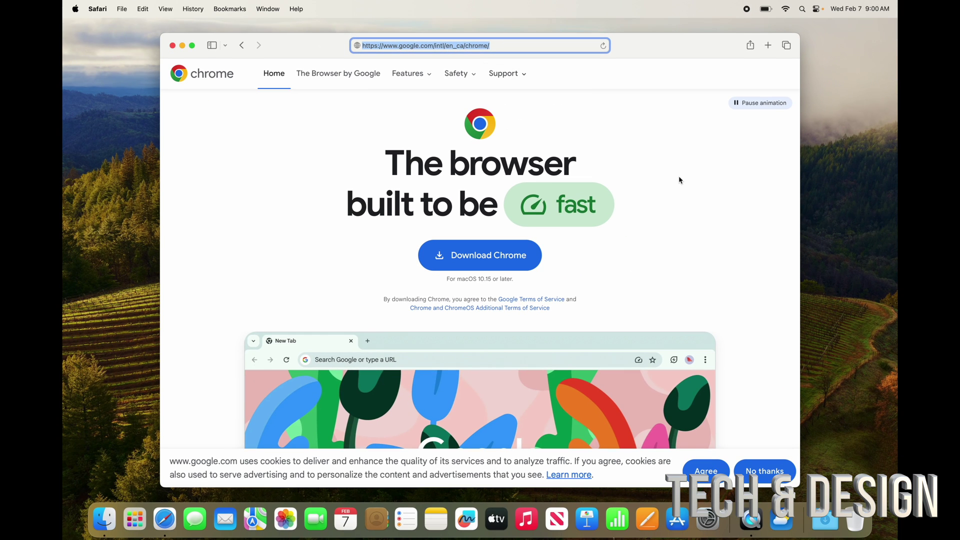
pyautogui.click(680, 180)
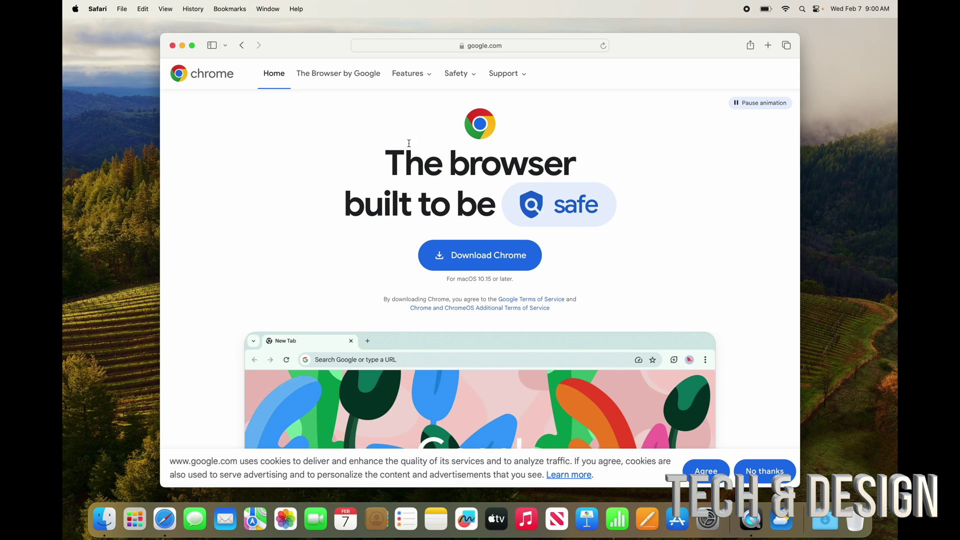
pyautogui.click(242, 46)
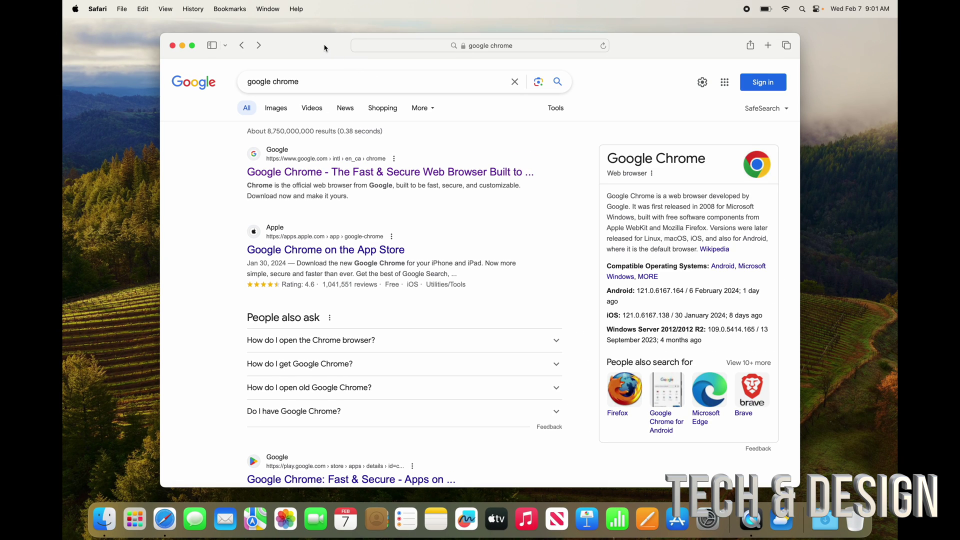
pyautogui.moveTo(325, 49); pyautogui.dragTo(365, 92)
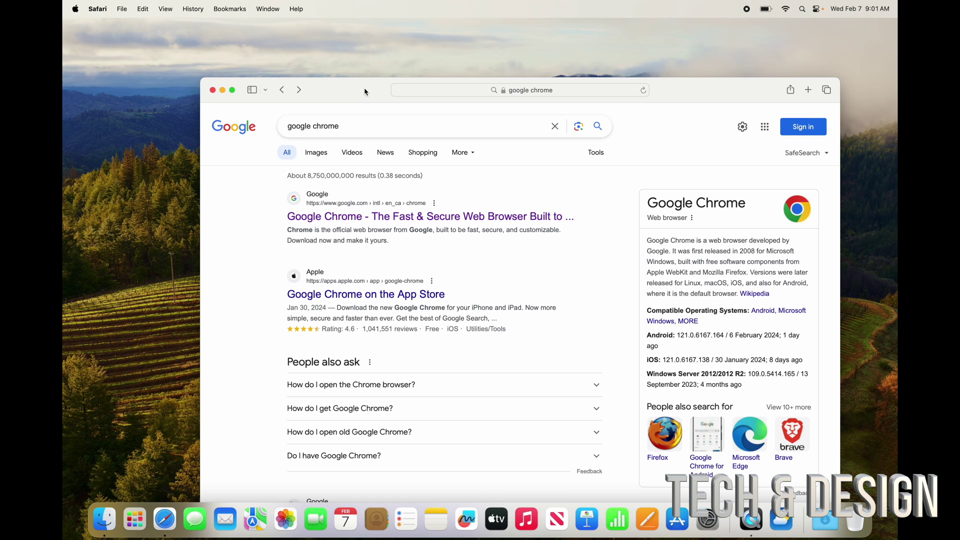
pyautogui.moveTo(365, 92); pyautogui.dragTo(285, 41)
pyautogui.click(331, 72)
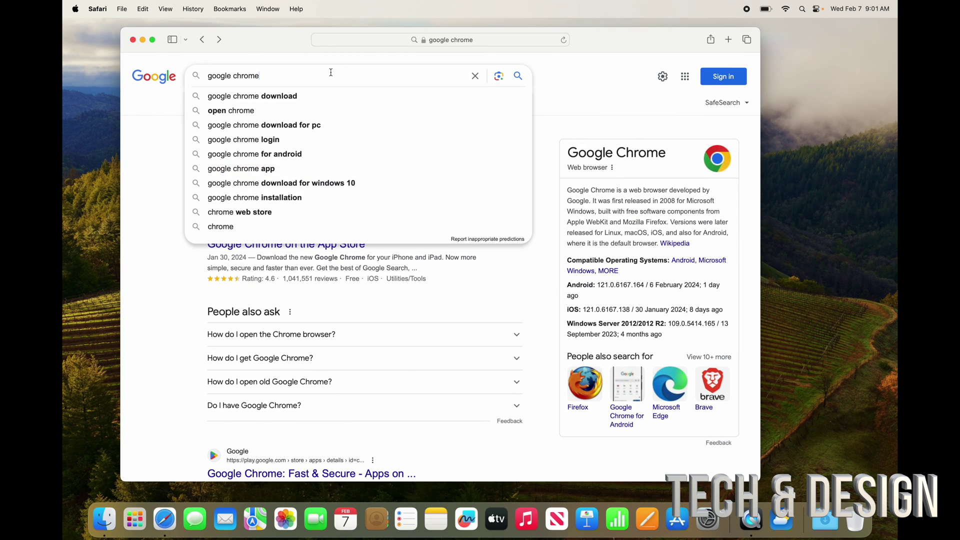
pyautogui.press('super+h')
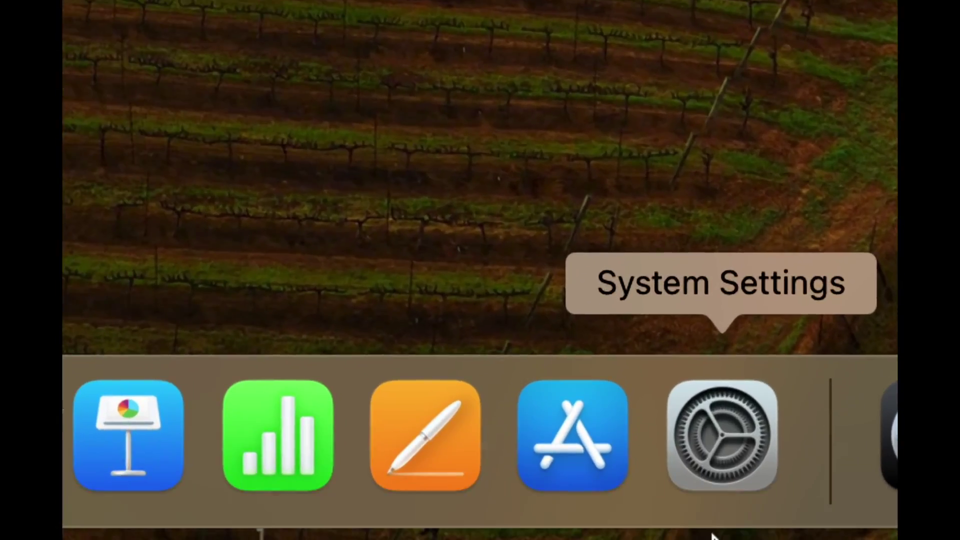
# Find Desktop & Dock by searching 'dock', enlarge the Dock and turn on magnification
pyautogui.click(718, 466)
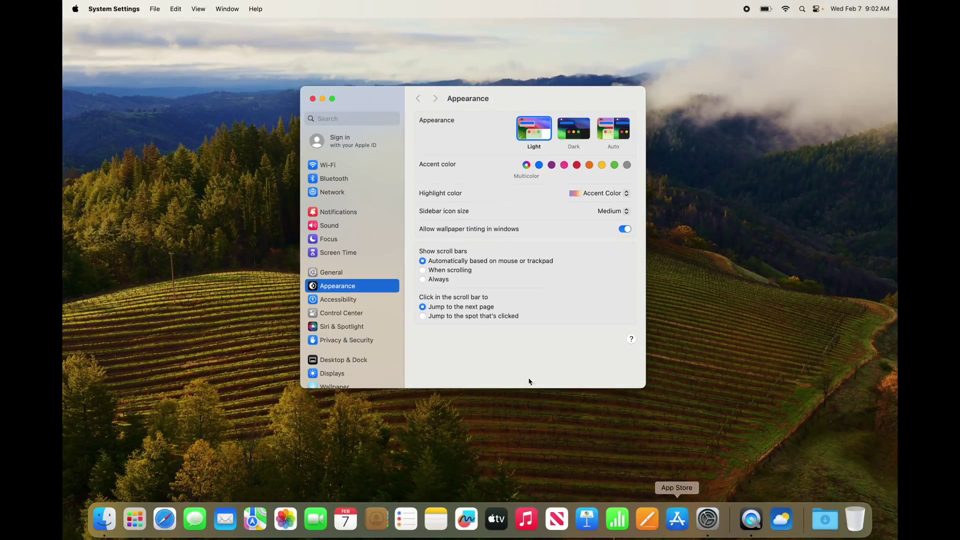
pyautogui.click(332, 118)
pyautogui.write('dock')
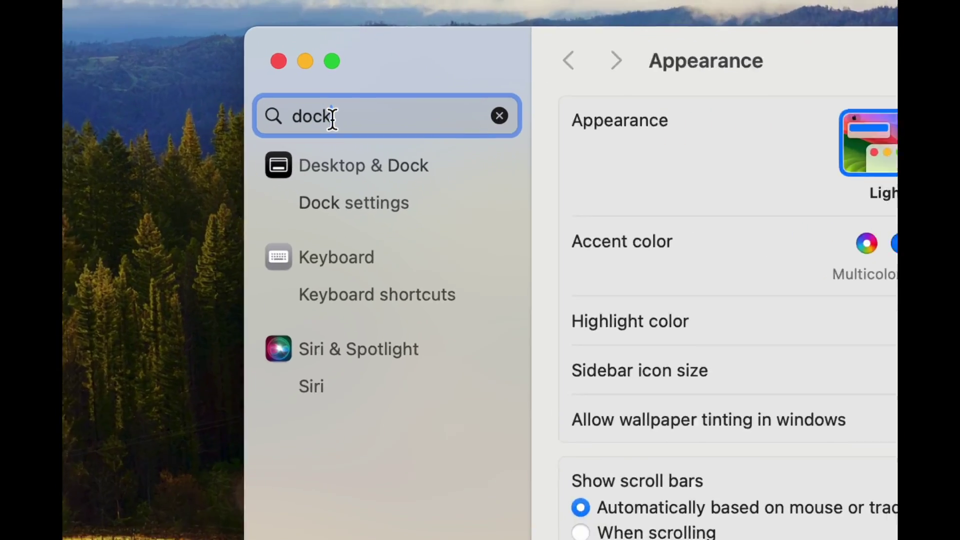
pyautogui.click(371, 166)
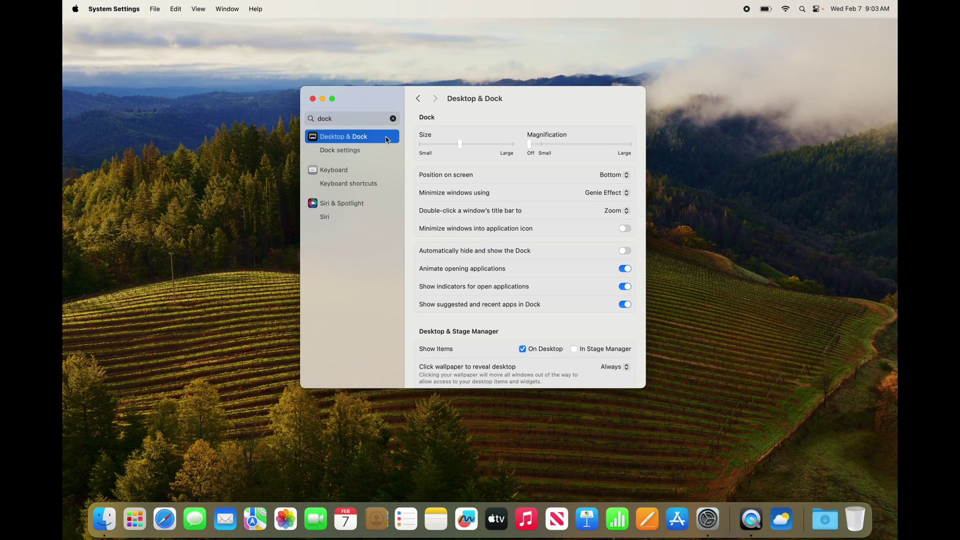
pyautogui.moveTo(458, 145)
pyautogui.mouseDown()
pyautogui.moveTo(521, 148)
pyautogui.moveTo(410, 151)
pyautogui.moveTo(466, 150)
pyautogui.mouseUp()
pyautogui.moveTo(531, 149); pyautogui.dragTo(545, 148)
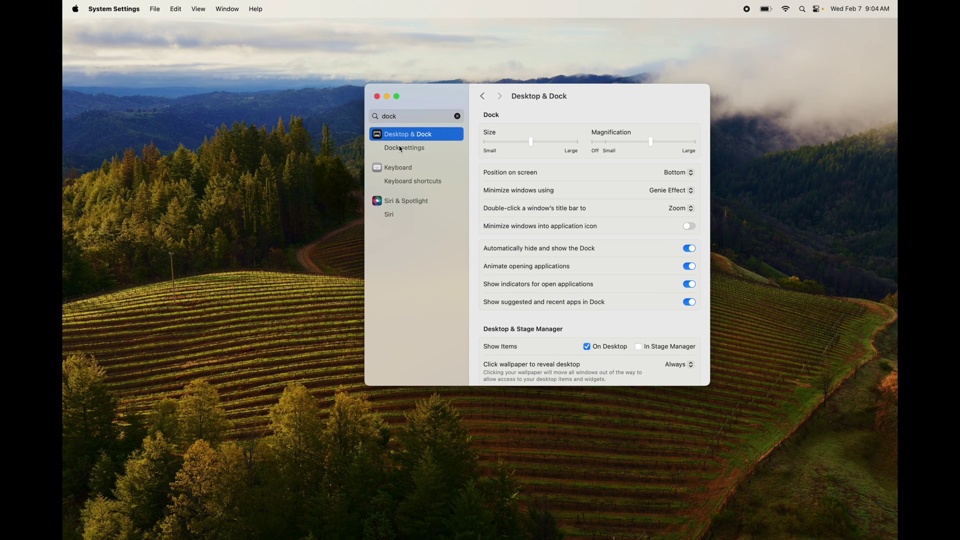
# Close System Settings and drag News out of the Dock to remove it
pyautogui.click(377, 97)
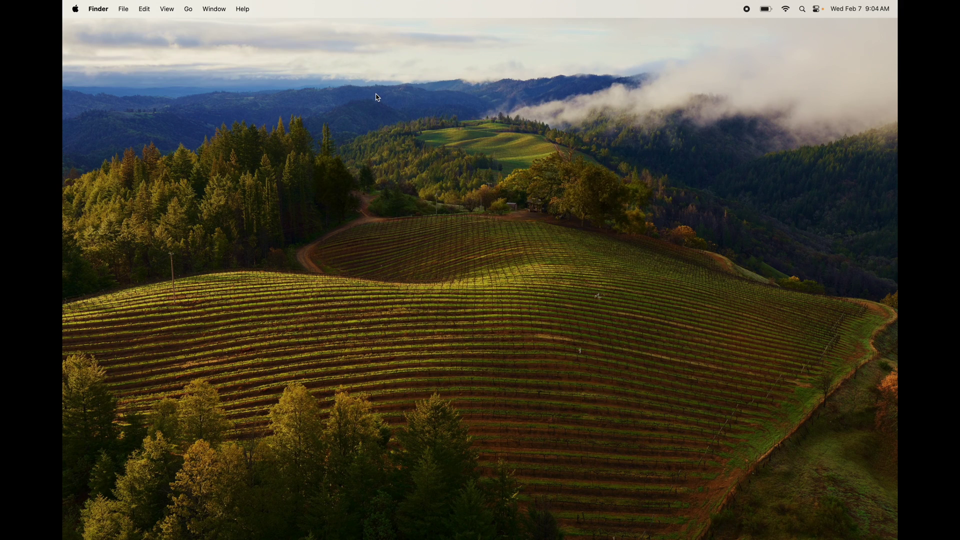
pyautogui.moveTo(550, 537)
pyautogui.moveTo(440, 539)
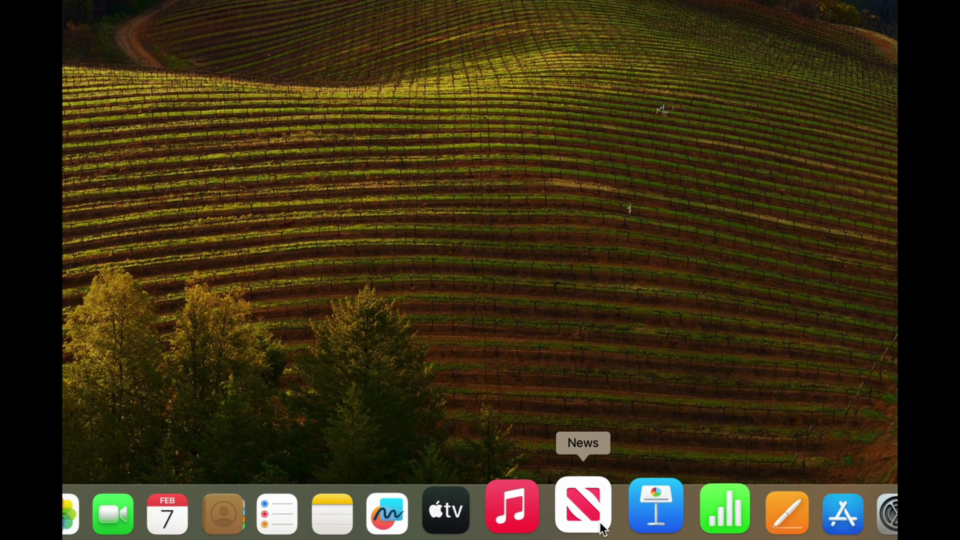
pyautogui.click(602, 528)
pyautogui.moveTo(602, 524); pyautogui.dragTo(568, 263)
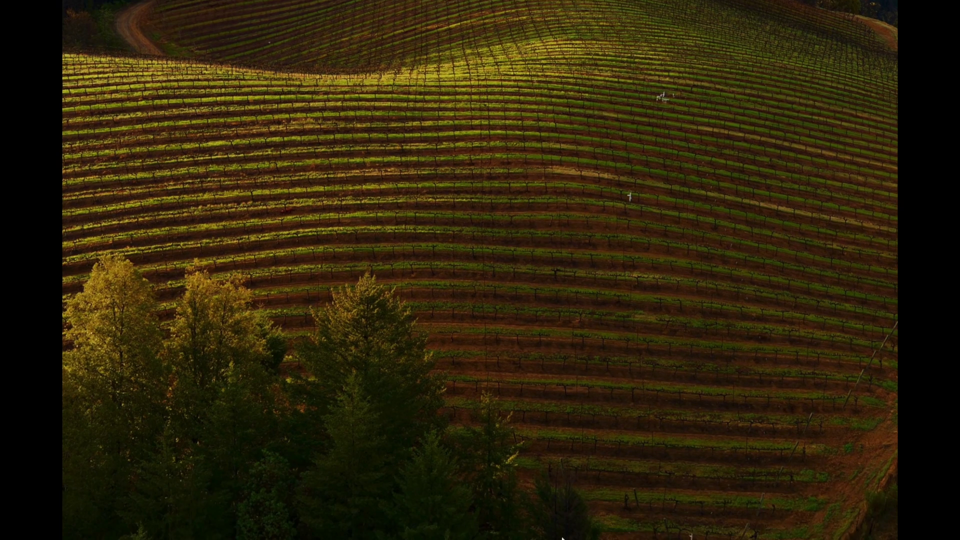
pyautogui.moveTo(563, 539)
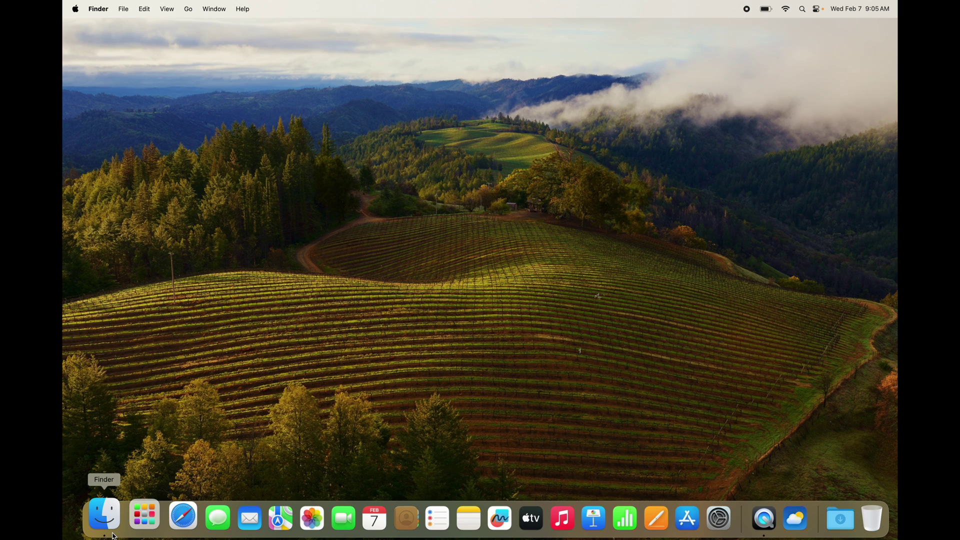
# Open a Finder window on Applications and enlarge it to show more apps
pyautogui.click(114, 535)
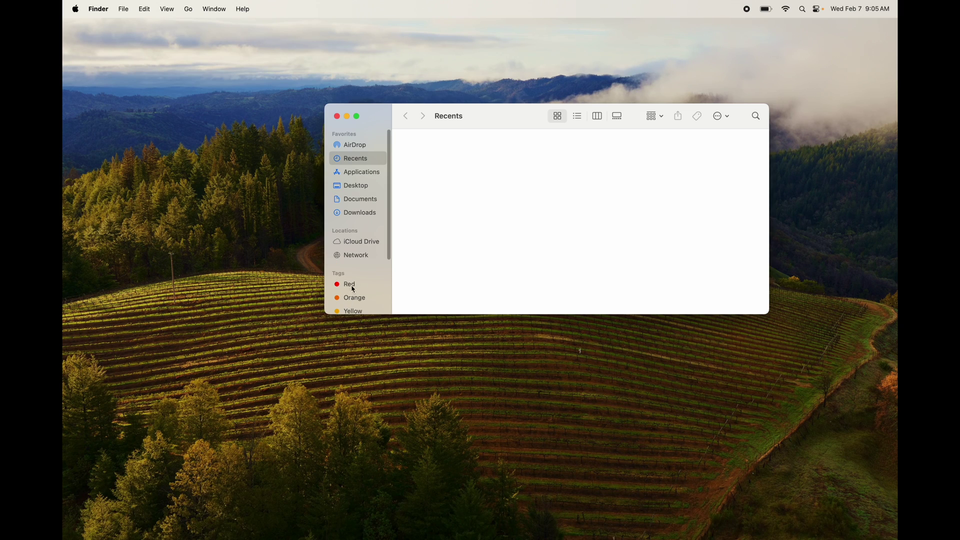
pyautogui.click(362, 173)
pyautogui.moveTo(495, 113); pyautogui.dragTo(420, 91)
pyautogui.scroll(-5, 537, 171)
pyautogui.scroll(-3, 537, 171)
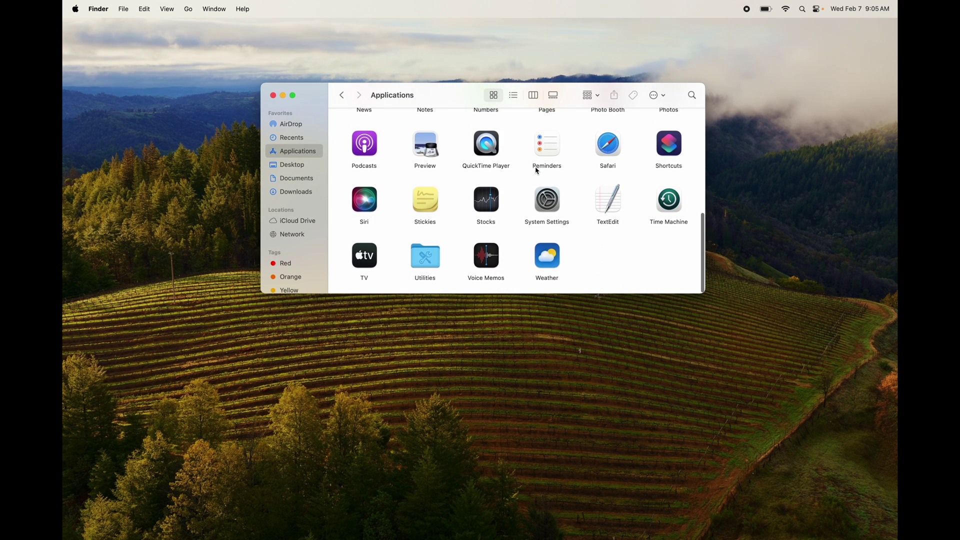
pyautogui.scroll(8, 536, 171)
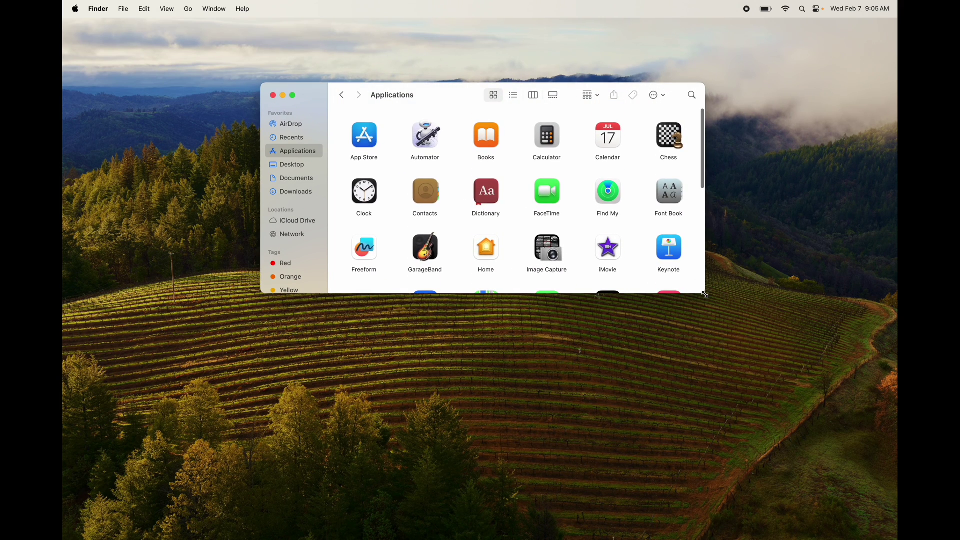
pyautogui.moveTo(705, 294); pyautogui.dragTo(853, 377)
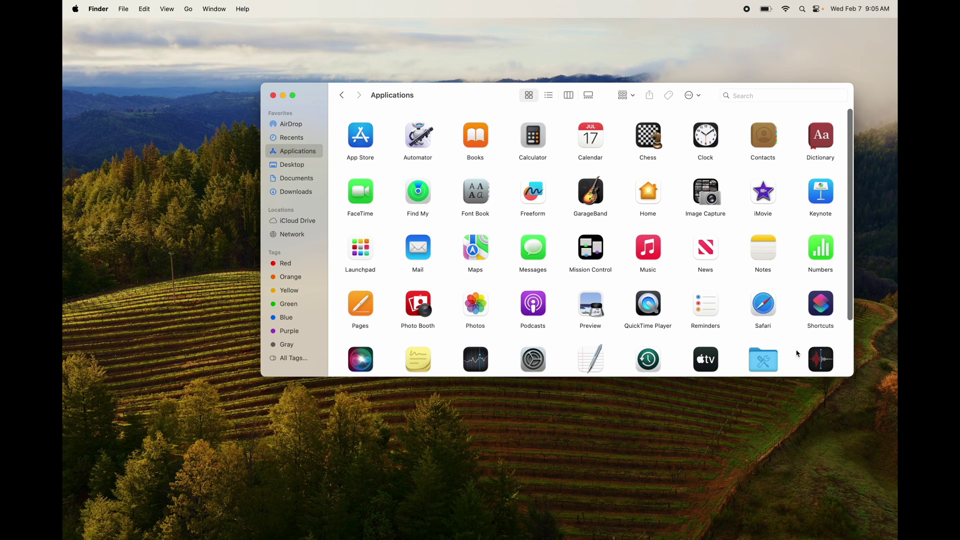
pyautogui.scroll(-3, 691, 306)
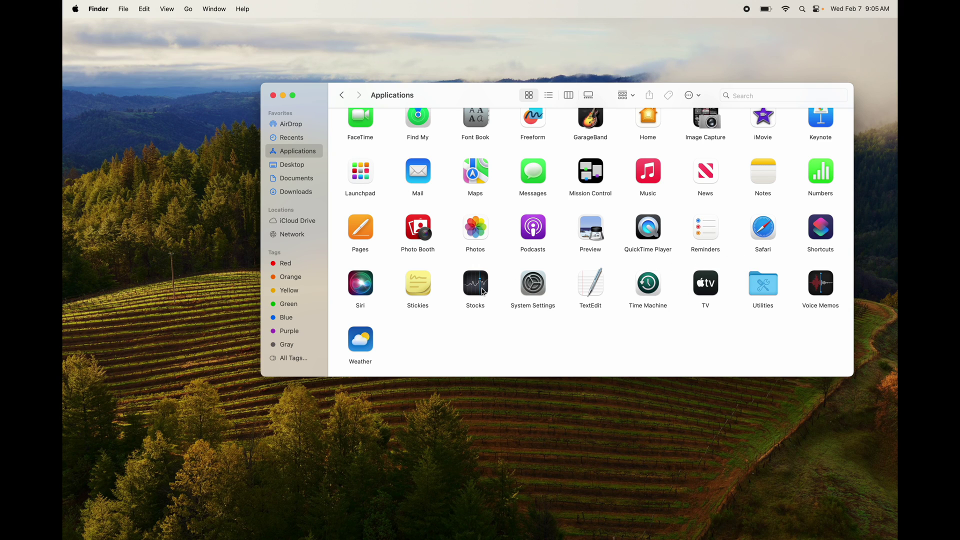
# Add Weather and Voice Memos to the Dock and close the Applications window
pyautogui.moveTo(360, 340); pyautogui.dragTo(496, 518)
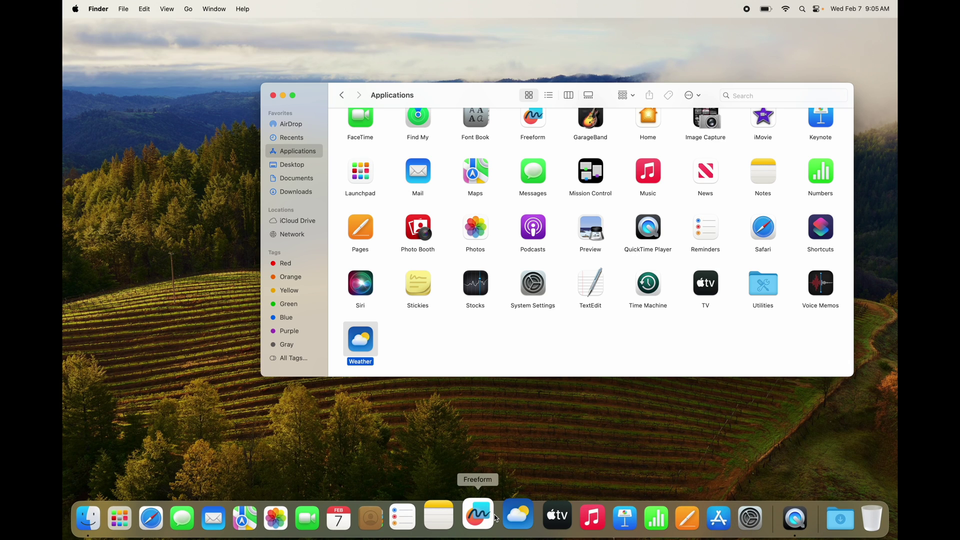
pyautogui.moveTo(820, 278); pyautogui.dragTo(529, 509)
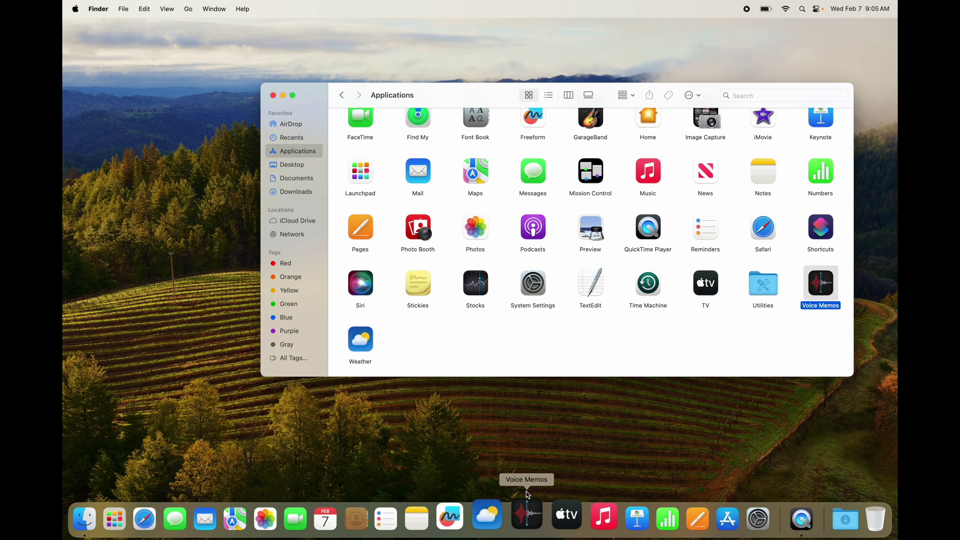
pyautogui.click(272, 95)
# Remove Voice Memos, Reminders and Freeform from the Dock
pyautogui.moveTo(440, 537)
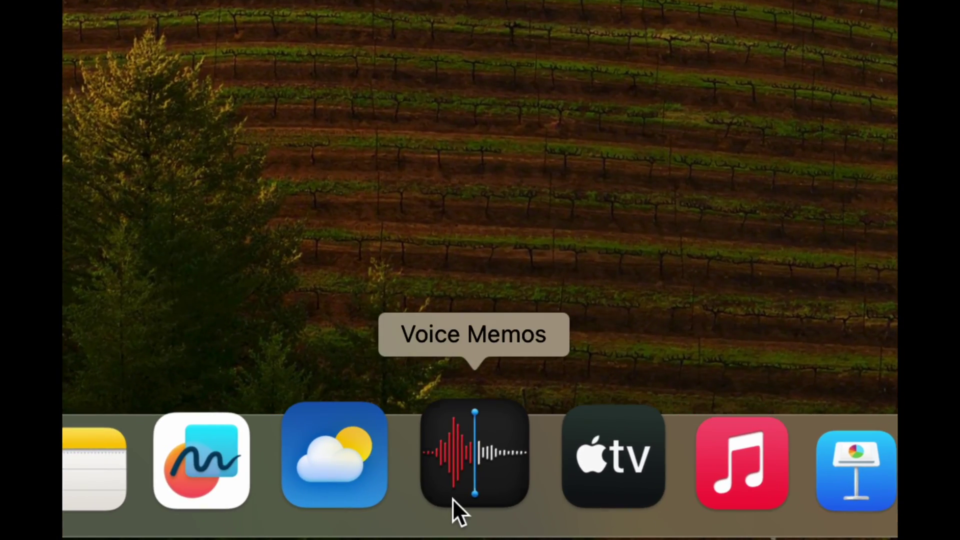
pyautogui.moveTo(452, 498); pyautogui.dragTo(256, 185)
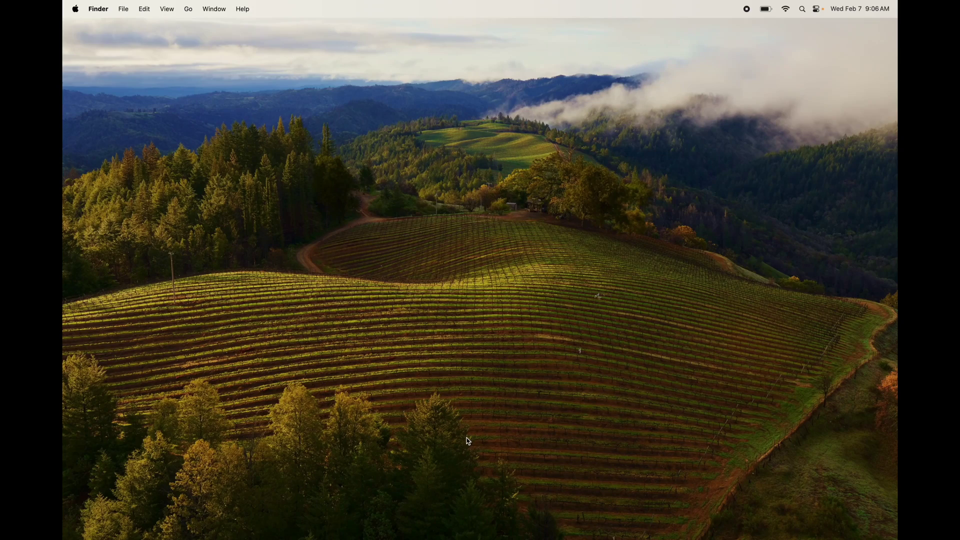
pyautogui.moveTo(424, 538)
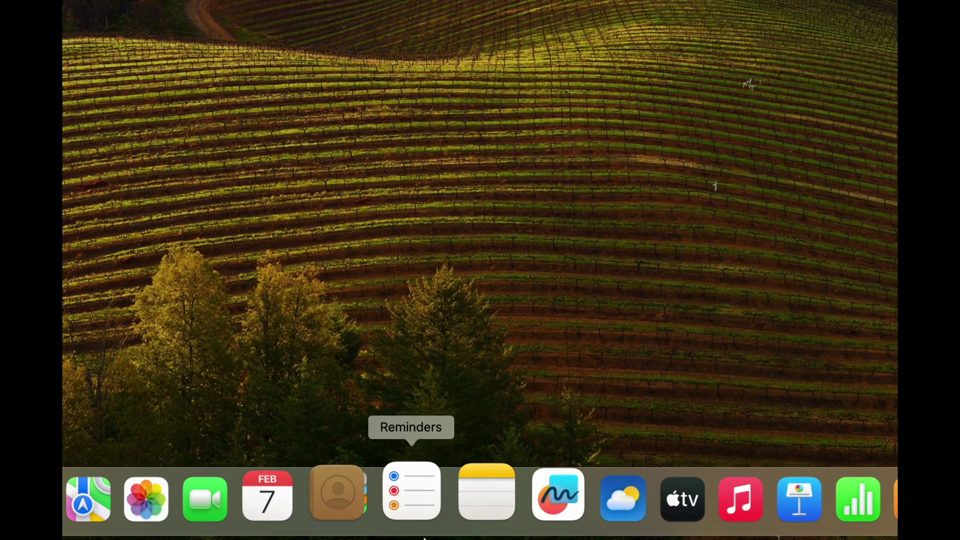
pyautogui.click(417, 527)
pyautogui.moveTo(414, 516); pyautogui.dragTo(442, 279)
pyautogui.moveTo(442, 539)
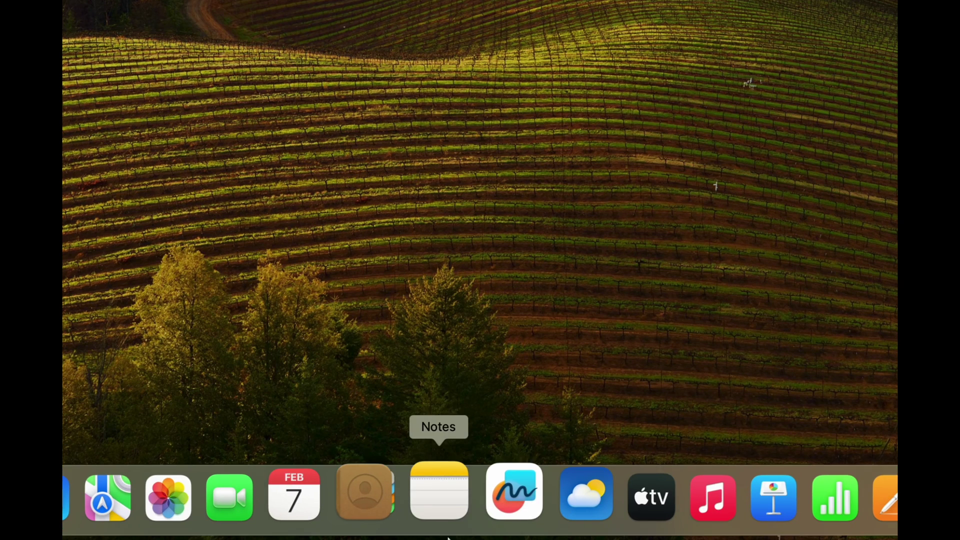
pyautogui.moveTo(484, 523); pyautogui.dragTo(491, 292)
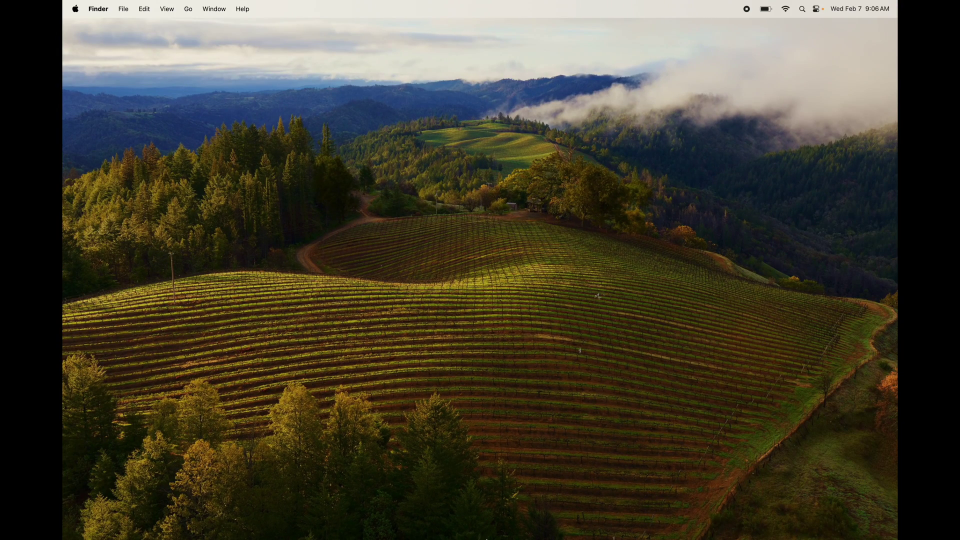
# Open Finder on Applications and select the Keynote app
pyautogui.moveTo(480, 539)
pyautogui.click(481, 515)
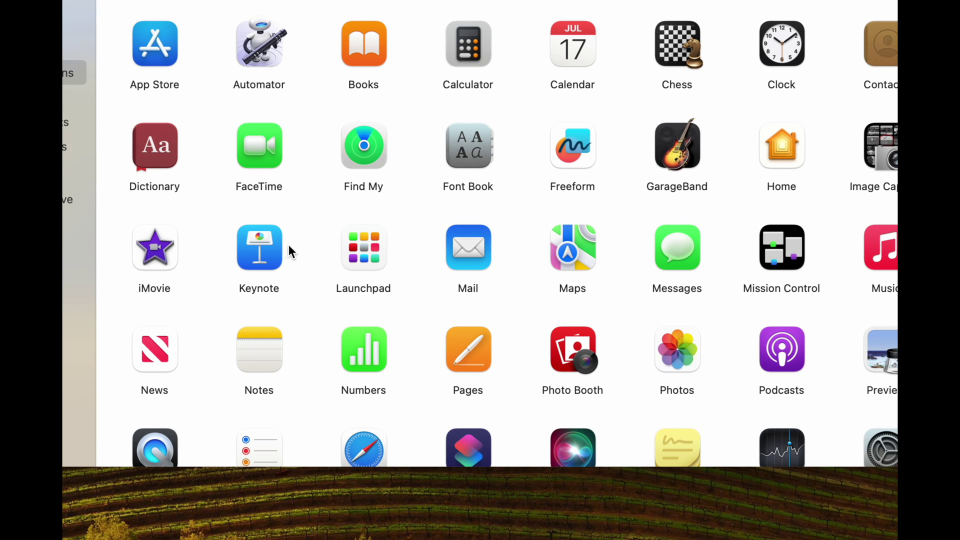
pyautogui.click(277, 255)
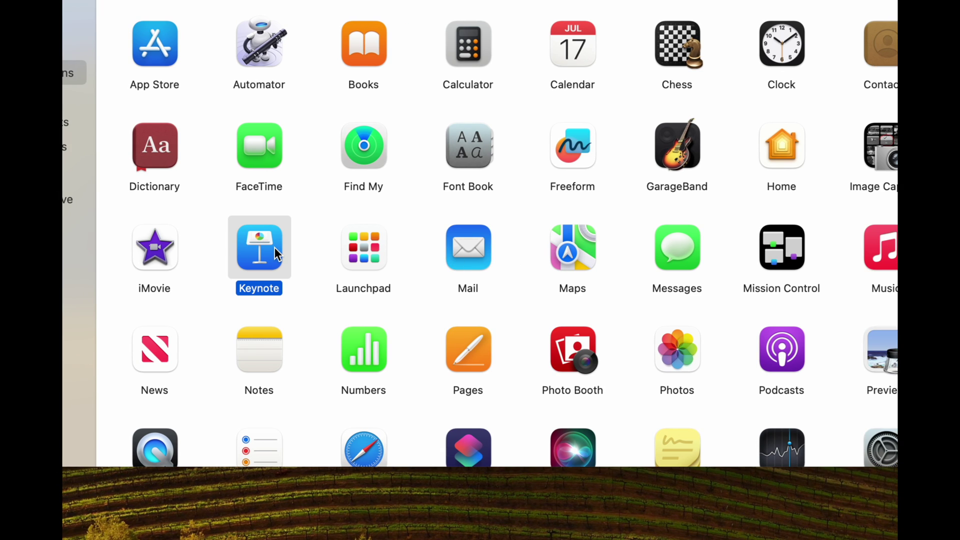
pyautogui.rightClick(278, 254)
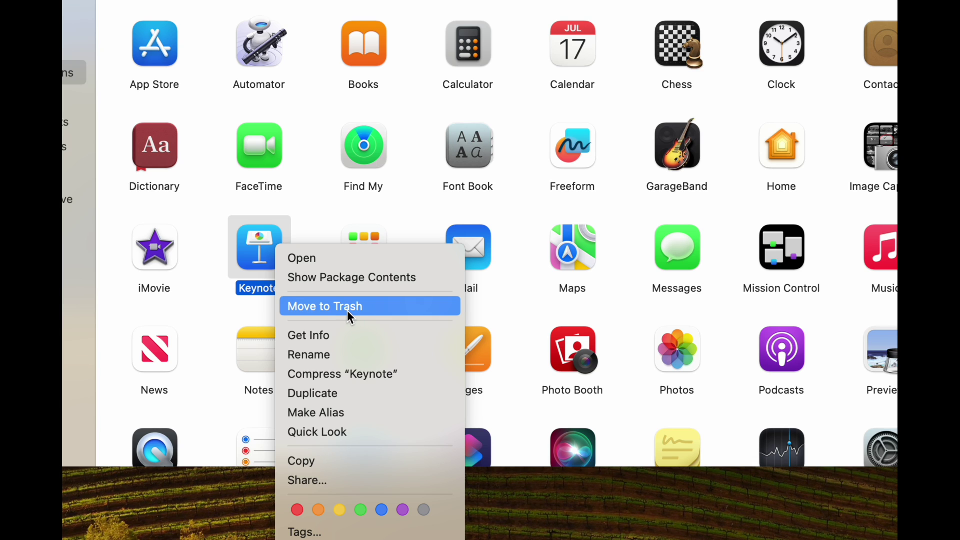
pyautogui.click(307, 220)
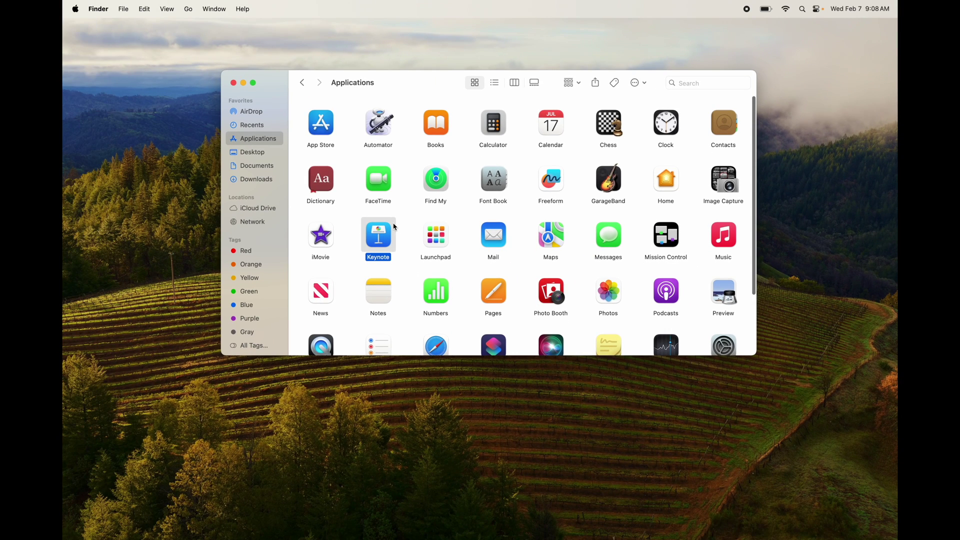
# Drag Keynote onto the Trash and approve the removal with the account password
pyautogui.moveTo(286, 228); pyautogui.dragTo(959, 539)
pyautogui.moveTo(841, 422); pyautogui.dragTo(848, 515)
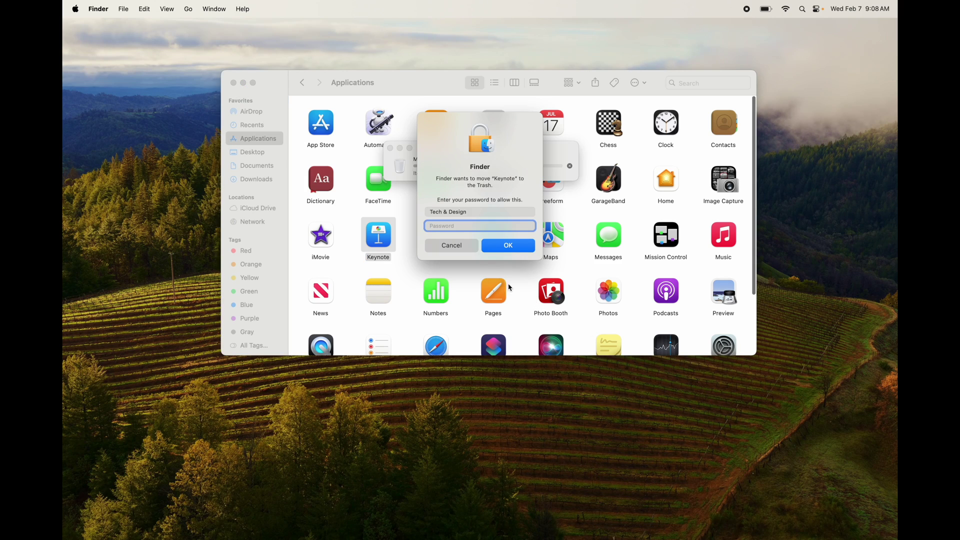
pyautogui.write('••••••')
pyautogui.click(506, 245)
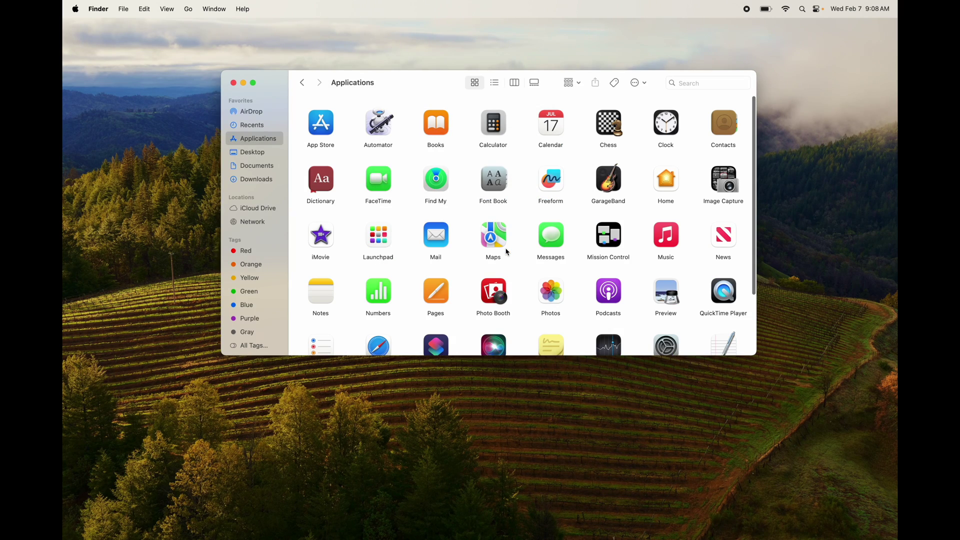
pyautogui.moveTo(548, 538)
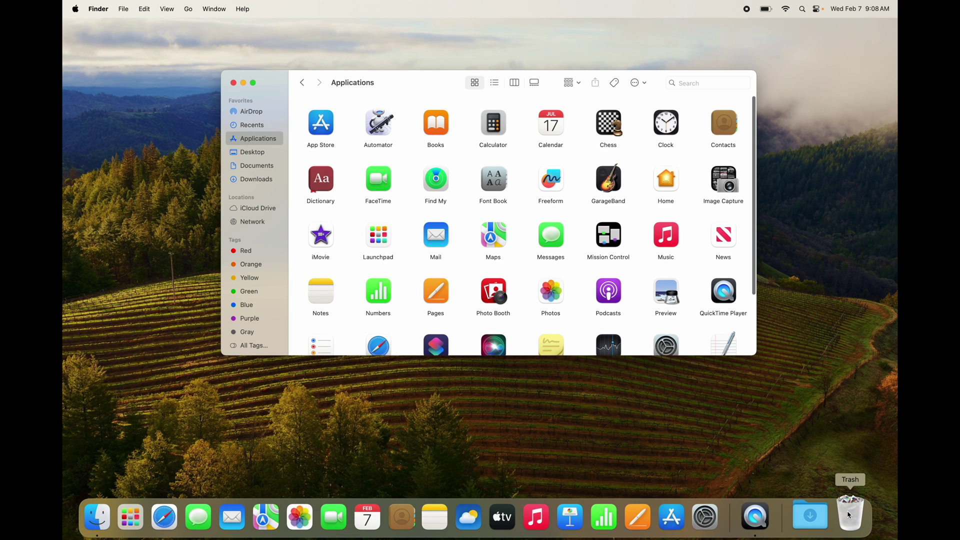
# Empty the Trash from the Dock and confirm permanently erasing its contents
pyautogui.rightClick(848, 515)
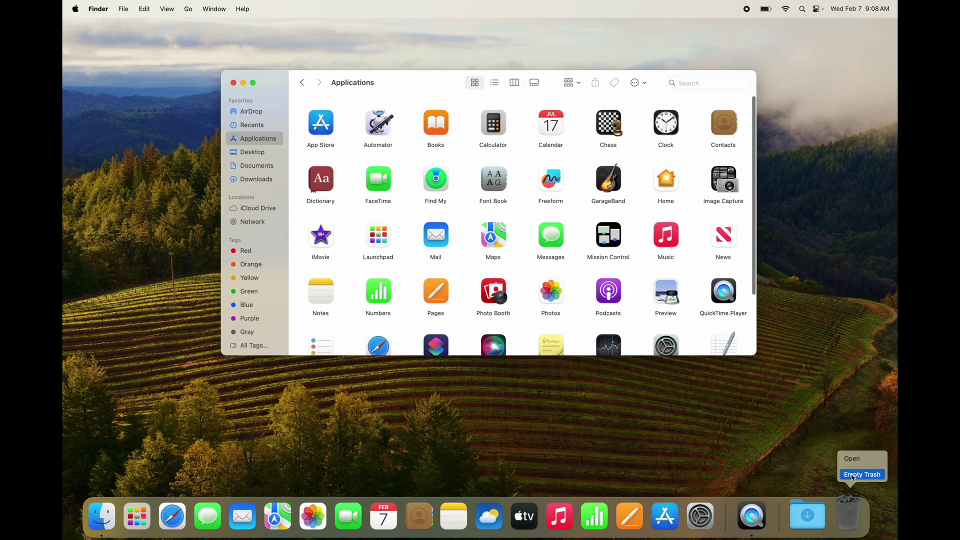
pyautogui.click(852, 474)
pyautogui.click(500, 220)
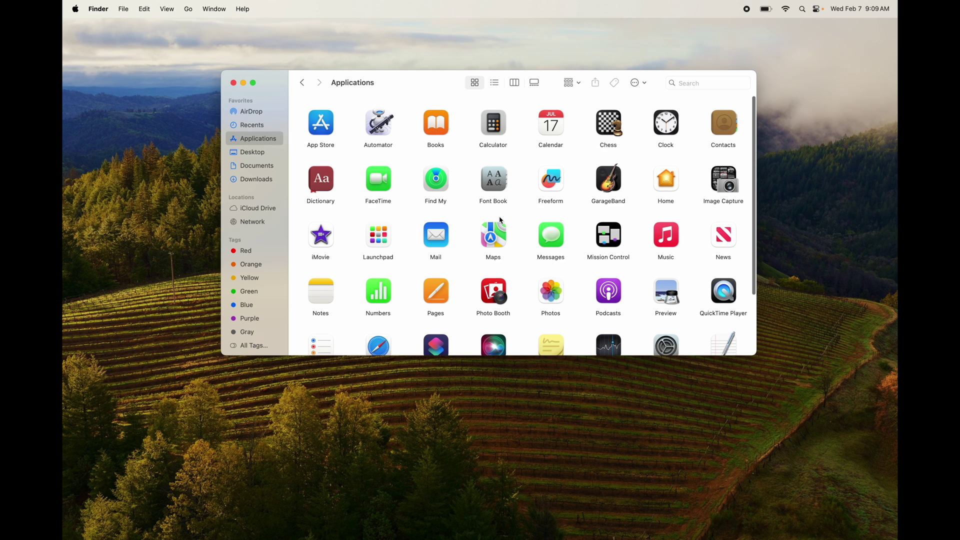
# Move the Pages app to the Trash, authorising with the account password
pyautogui.scroll(-5, 500, 220)
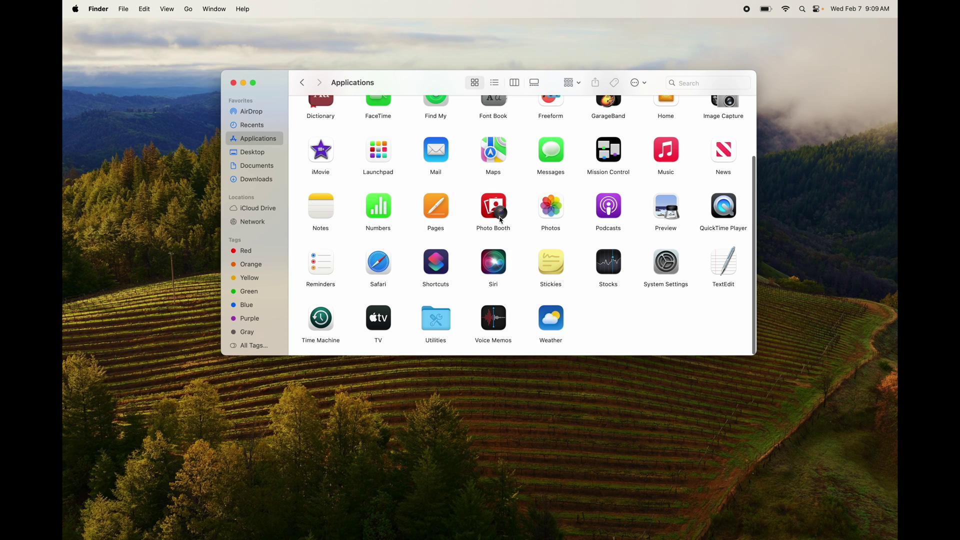
pyautogui.scroll(5, 500, 220)
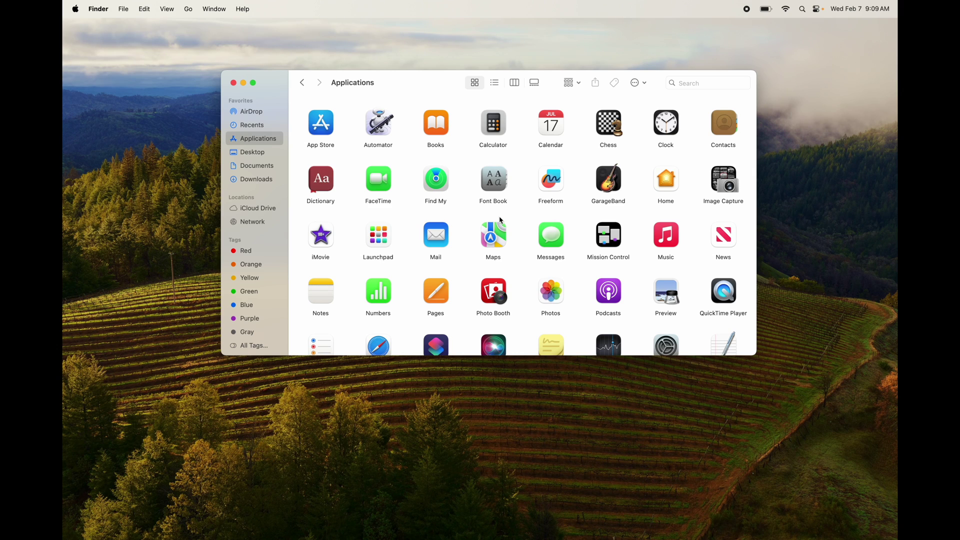
pyautogui.scroll(-5, 500, 220)
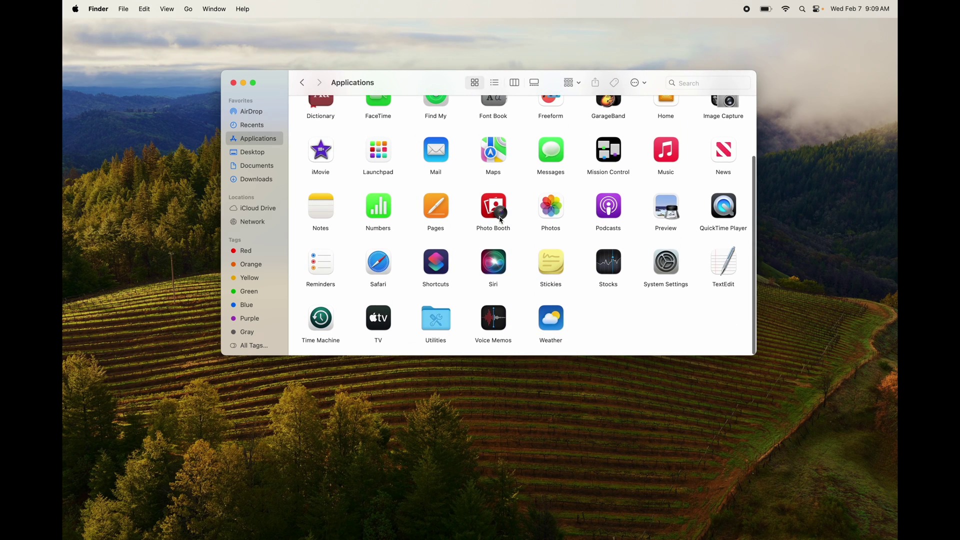
pyautogui.click(435, 206)
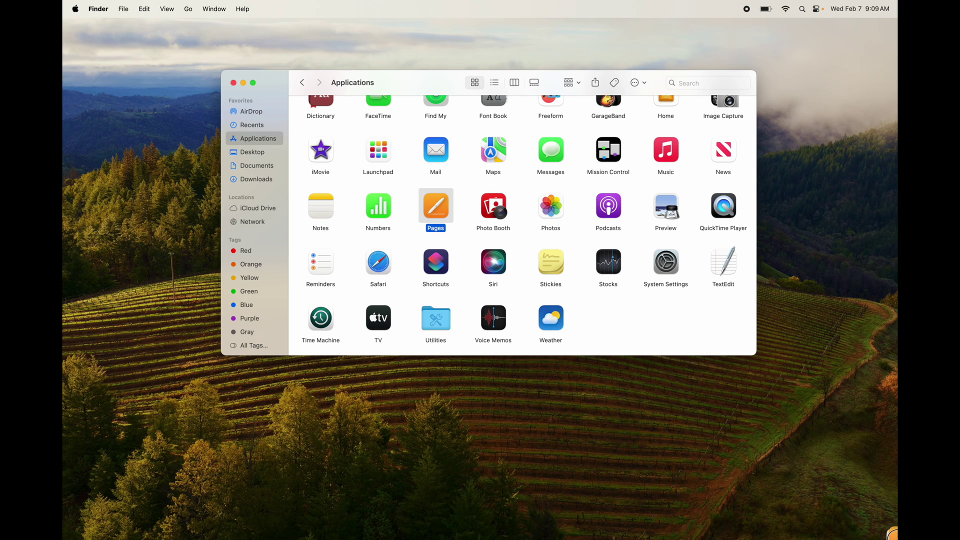
pyautogui.moveTo(850, 522)
pyautogui.press('super+BackSpace')
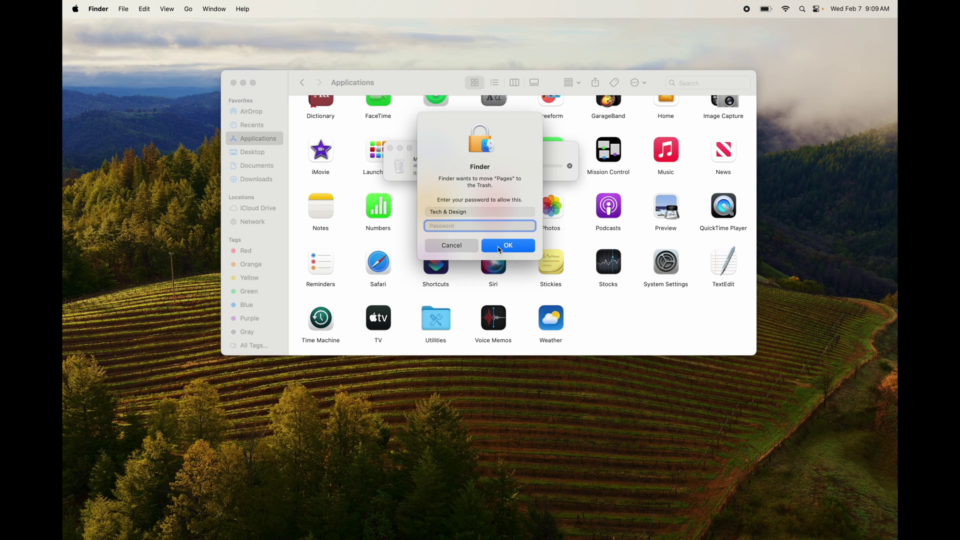
pyautogui.write('••••')
pyautogui.press('Return')
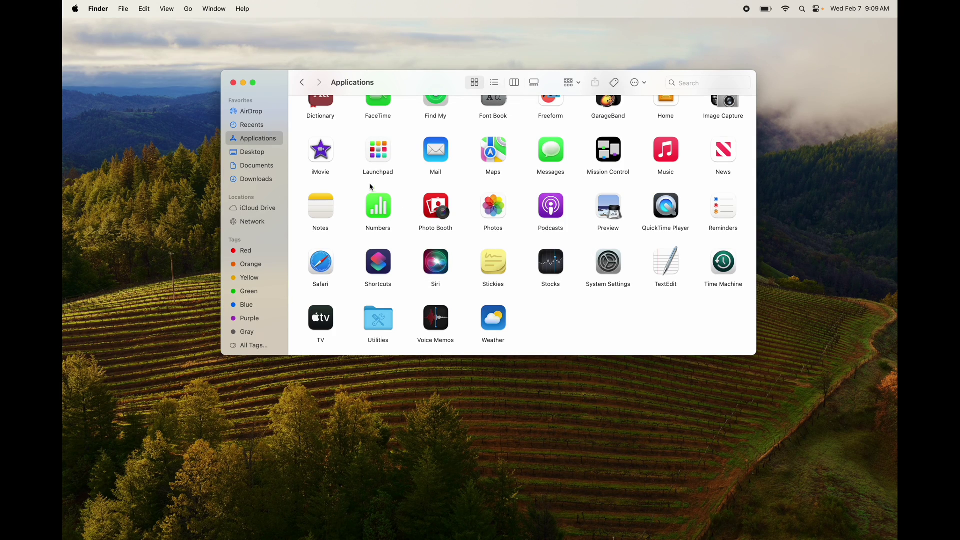
# Move the iMovie app to the Trash, authorising with the account password
pyautogui.click(330, 157)
pyautogui.press('super+BackSpace')
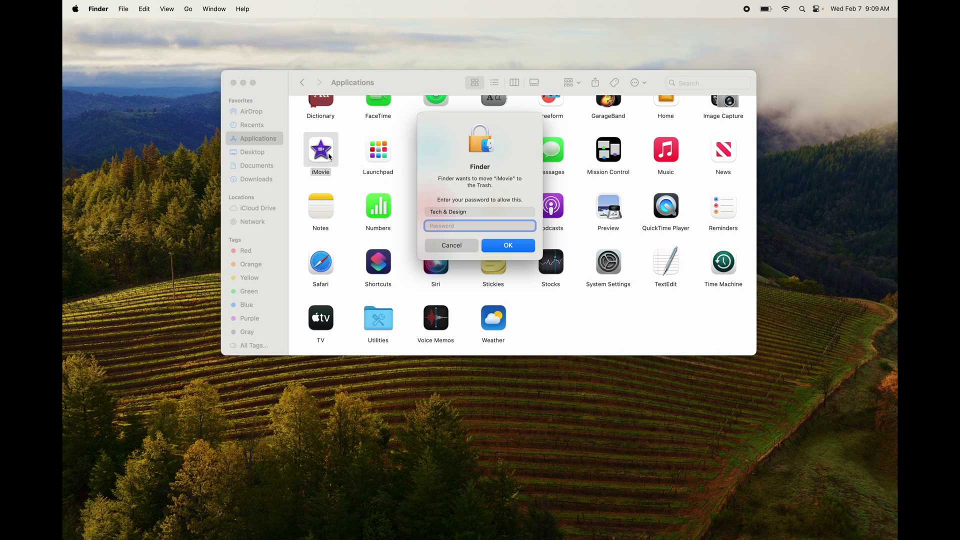
pyautogui.write('••••••')
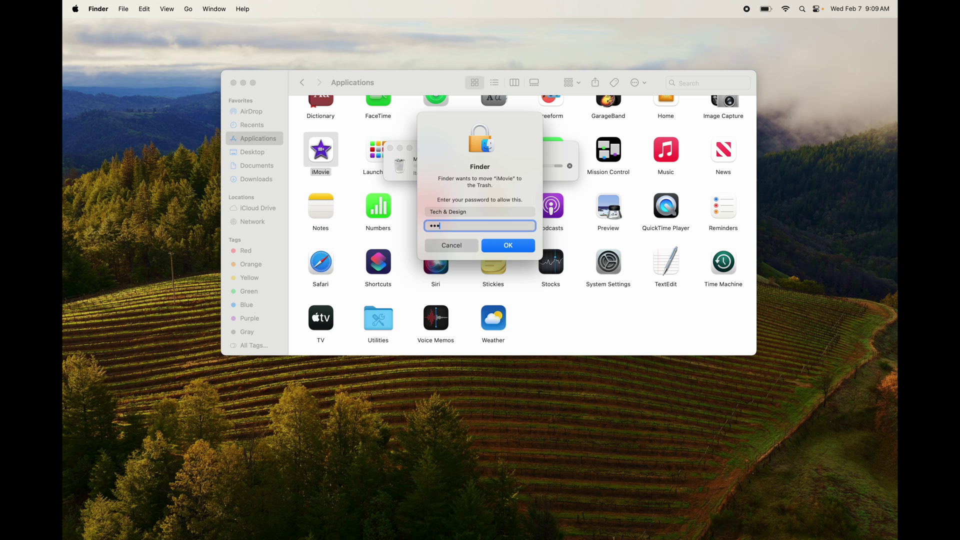
pyautogui.press('Return')
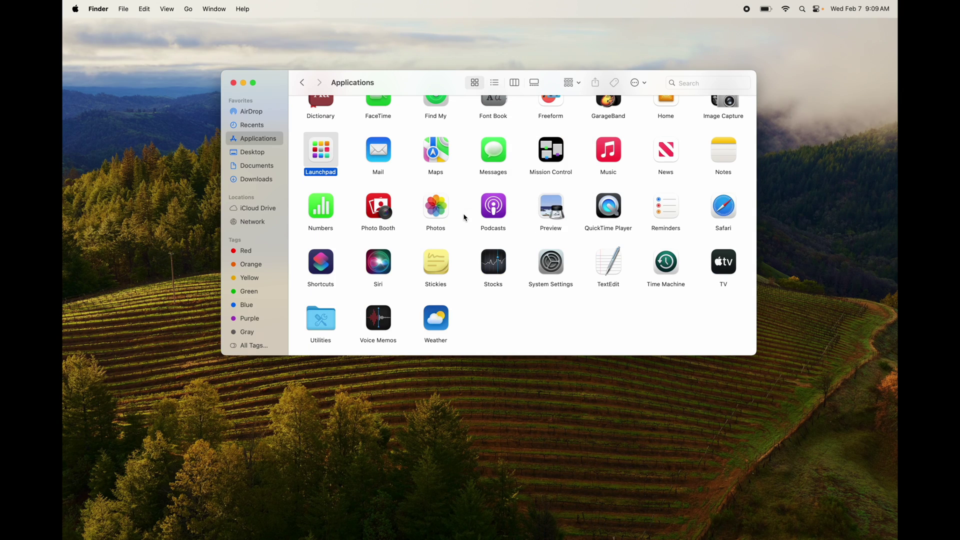
pyautogui.scroll(3, 464, 217)
pyautogui.moveTo(727, 538)
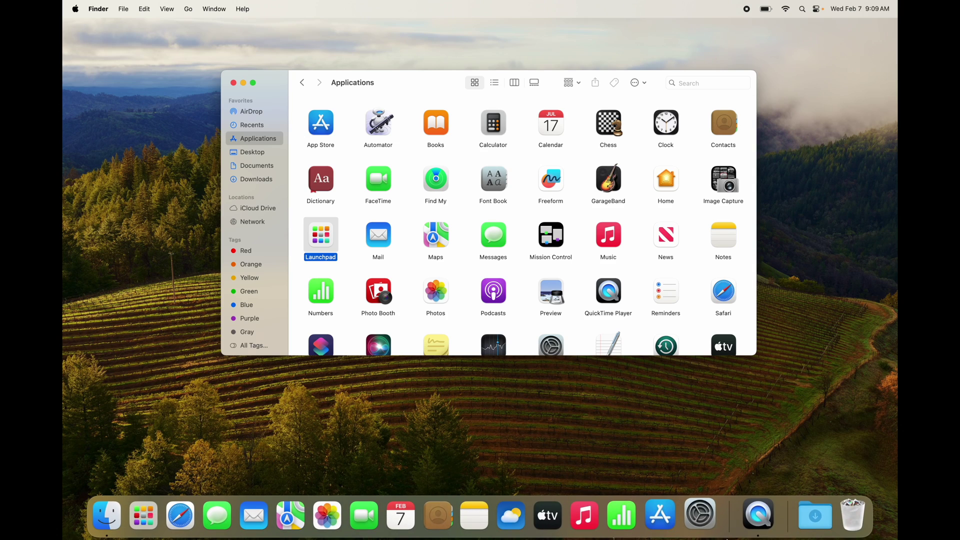
# Empty the Trash permanently, then close the Applications Finder window
pyautogui.rightClick(846, 531)
pyautogui.click(857, 474)
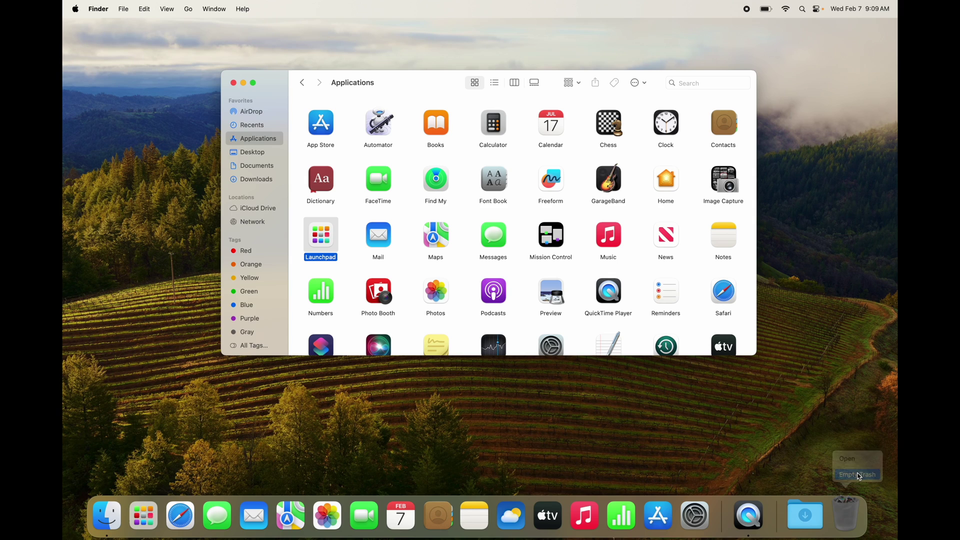
pyautogui.click(505, 221)
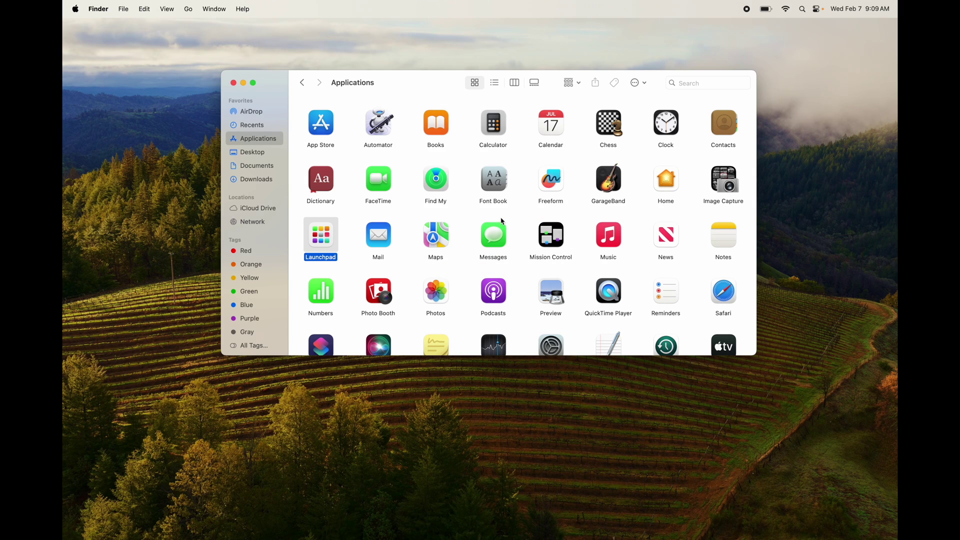
pyautogui.click(233, 83)
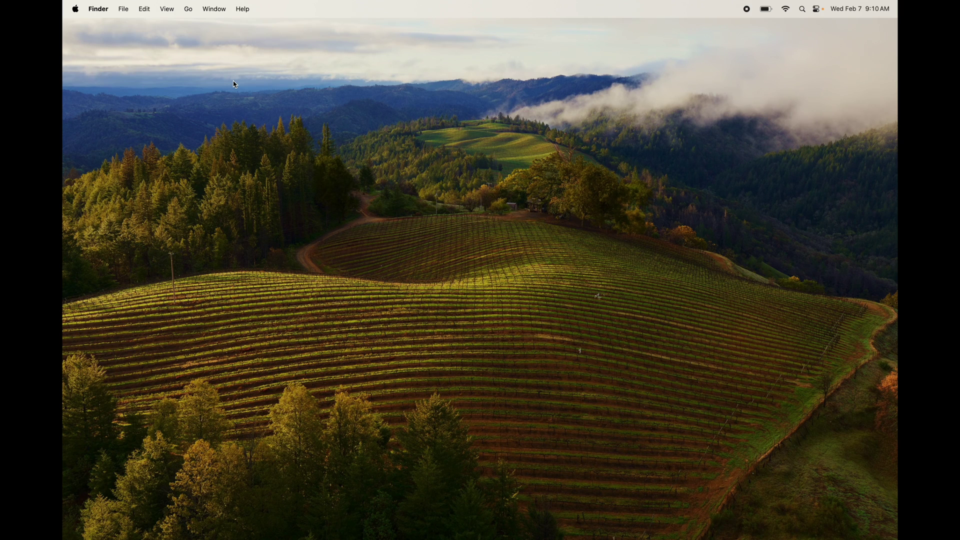
pyautogui.rightClick(471, 198)
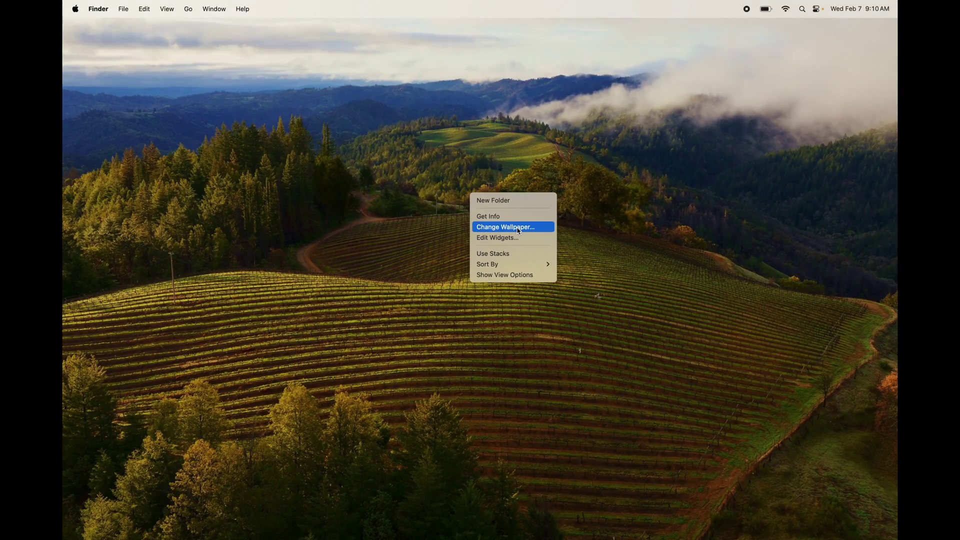
pyautogui.click(580, 354)
# Open the Wallpaper page of System Settings by searching 'wallpa'
pyautogui.moveTo(625, 523)
pyautogui.click(695, 518)
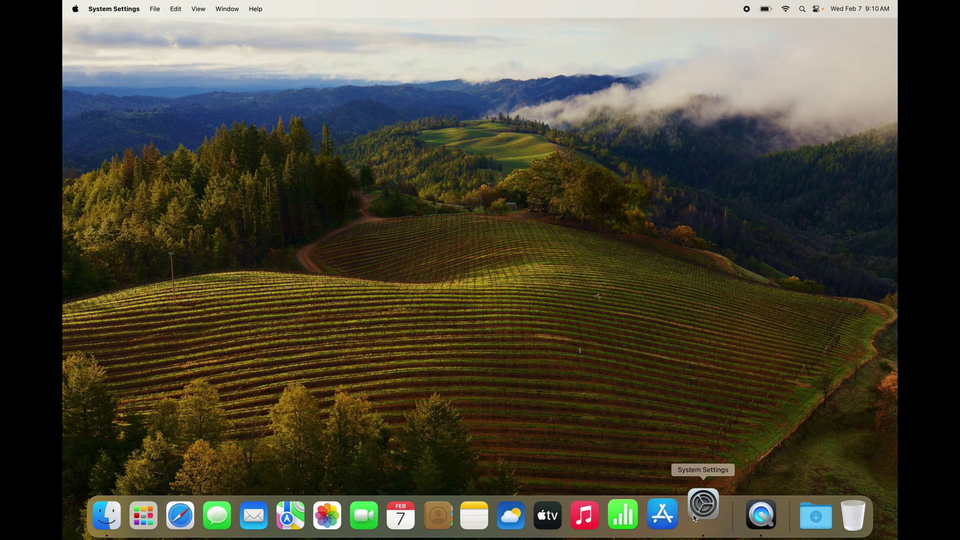
pyautogui.click(391, 115)
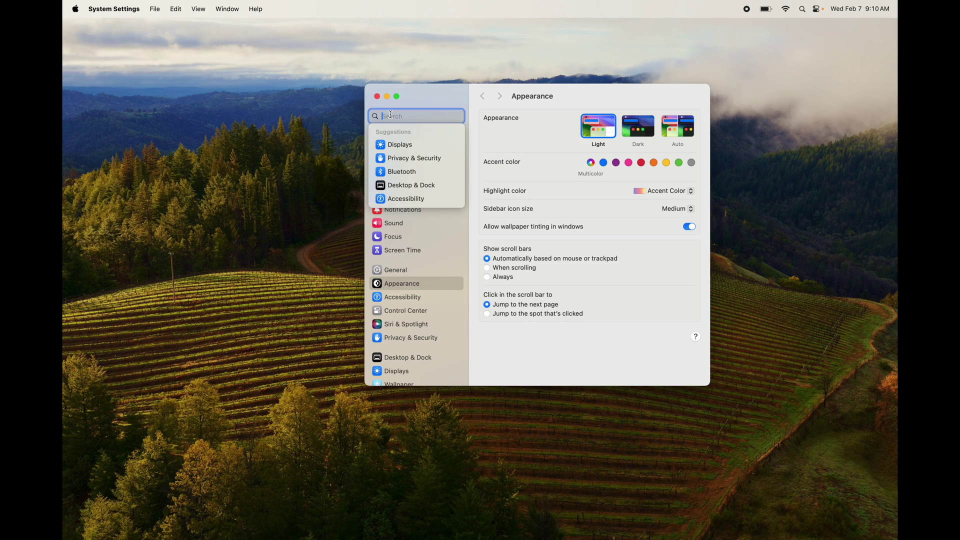
pyautogui.write('wallpa')
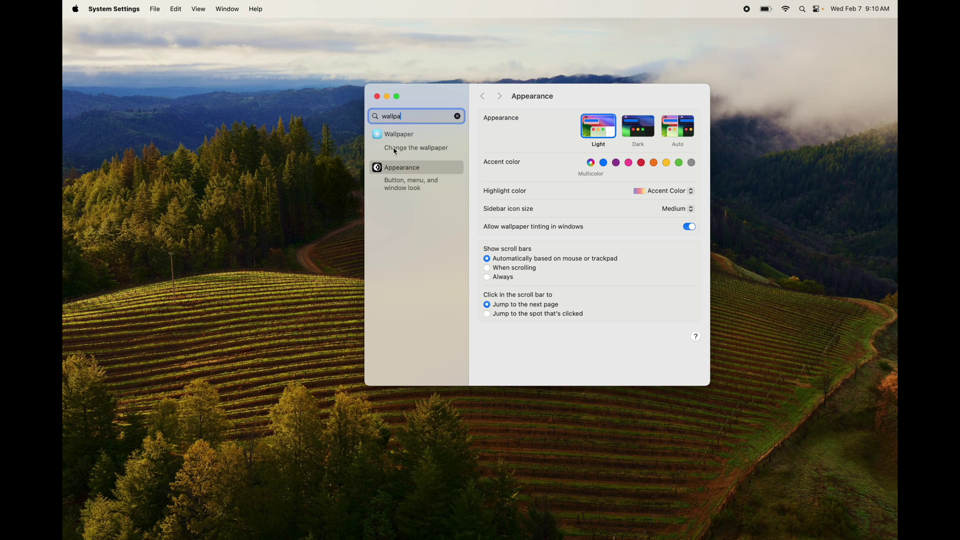
pyautogui.click(396, 149)
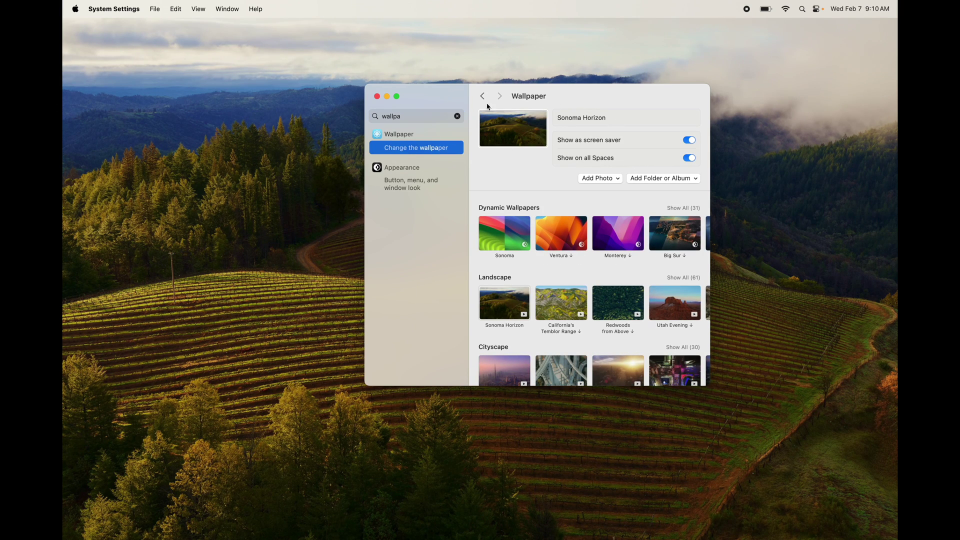
pyautogui.moveTo(444, 98); pyautogui.dragTo(373, 98)
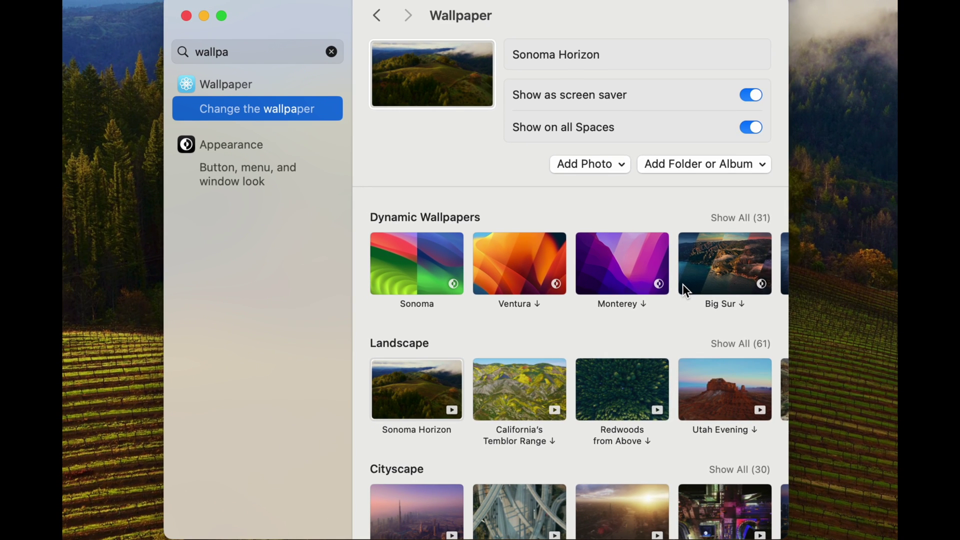
# Preview several wallpapers, settle on the dynamic Sonoma wallpaper, and close System Settings
pyautogui.click(419, 261)
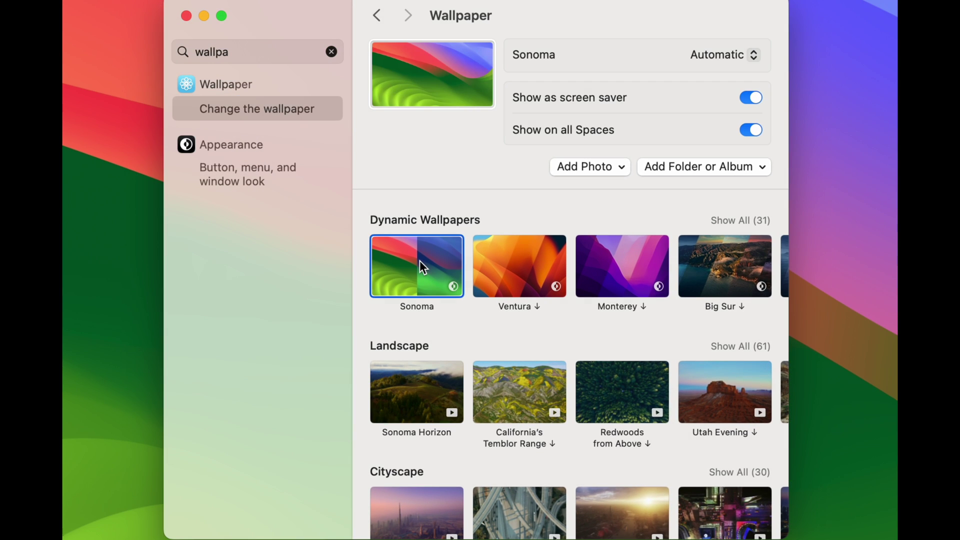
pyautogui.click(720, 273)
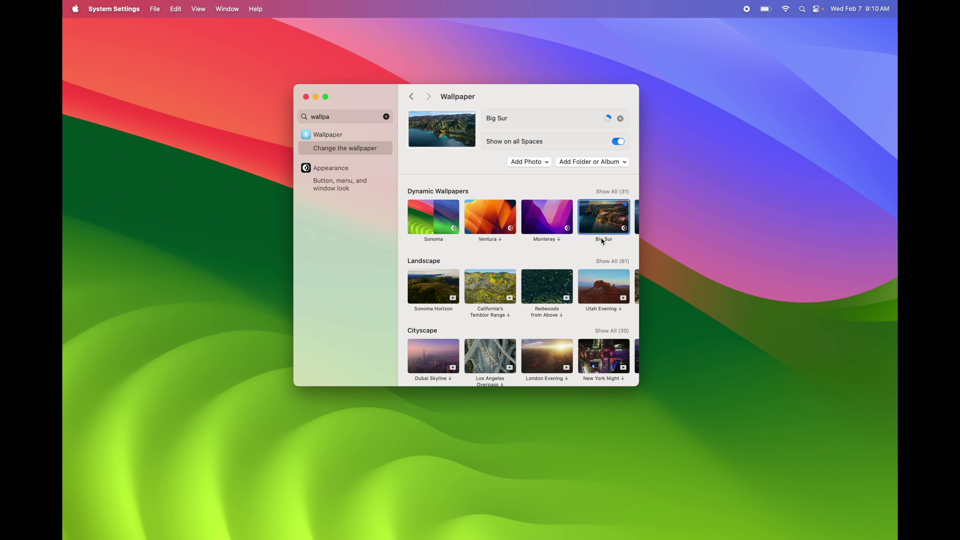
pyautogui.click(545, 293)
pyautogui.click(490, 303)
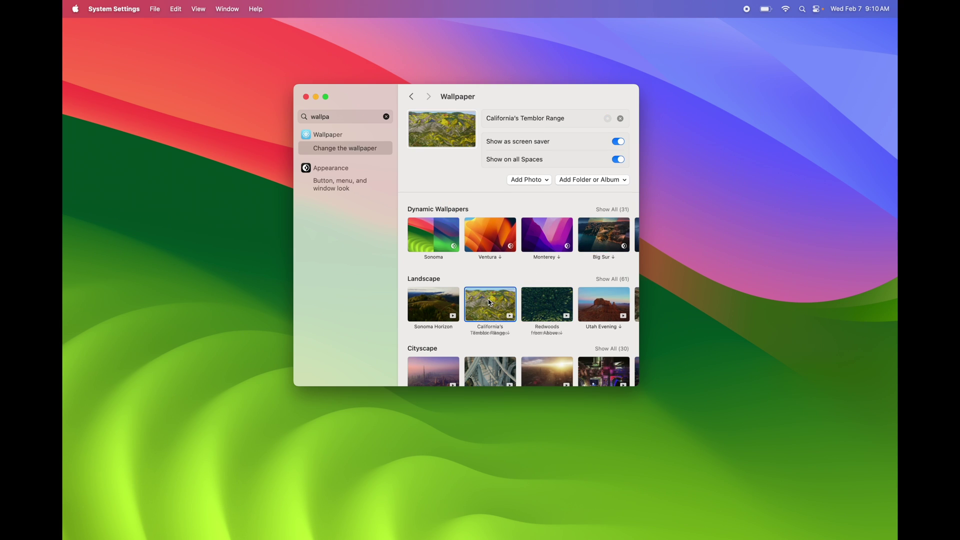
pyautogui.click(440, 303)
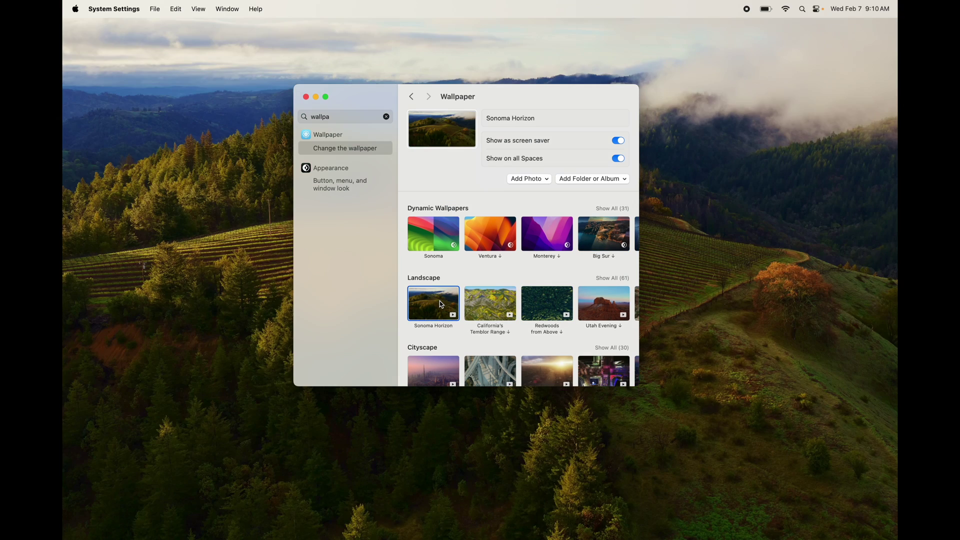
pyautogui.click(440, 245)
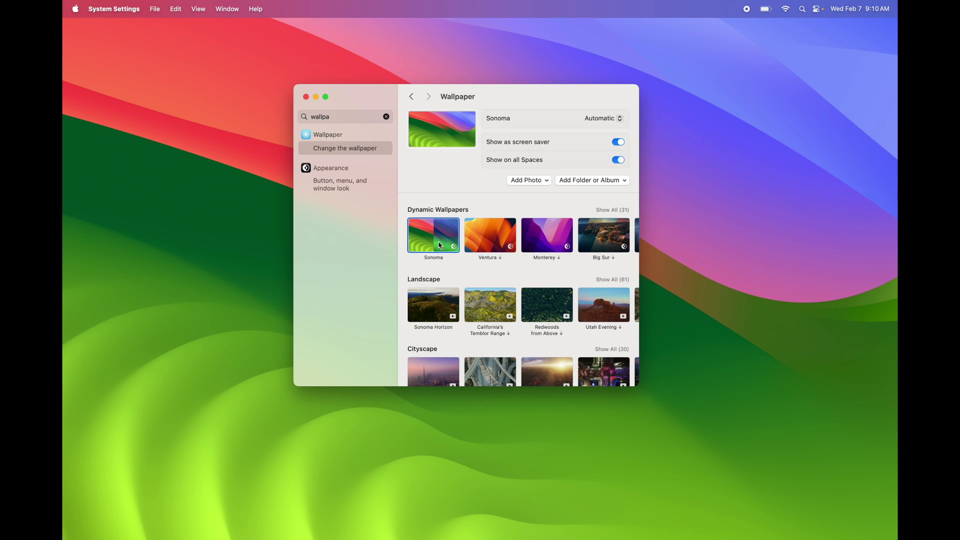
pyautogui.scroll(-10, 440, 245)
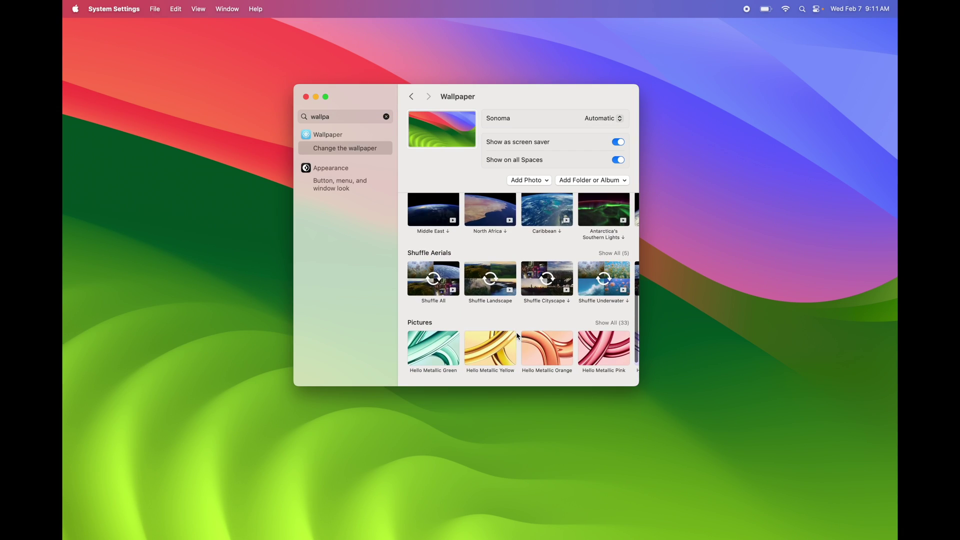
pyautogui.scroll(10, 517, 336)
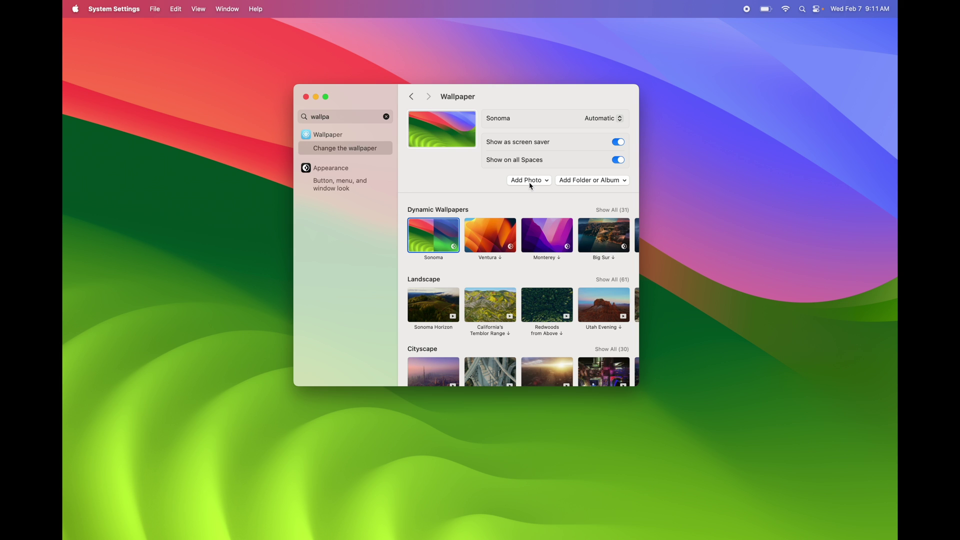
pyautogui.click(306, 97)
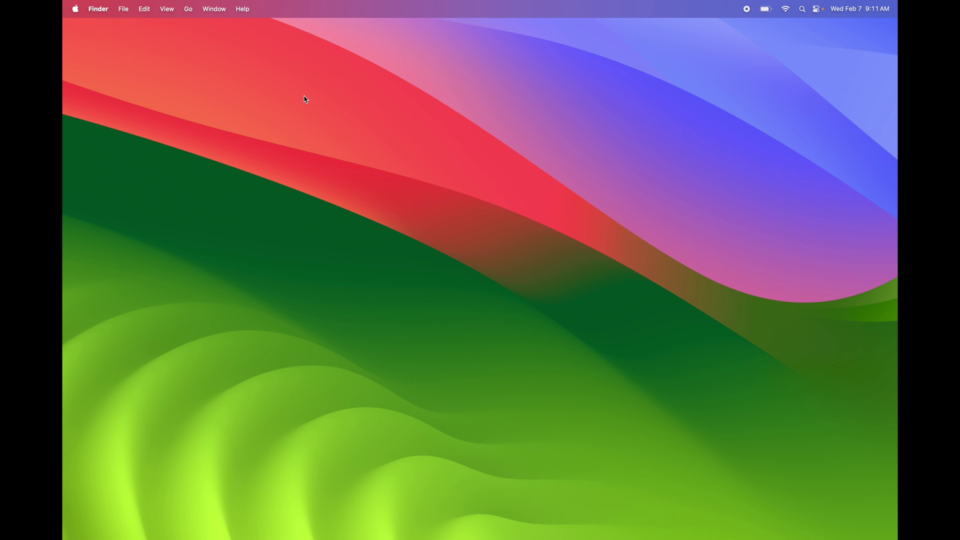